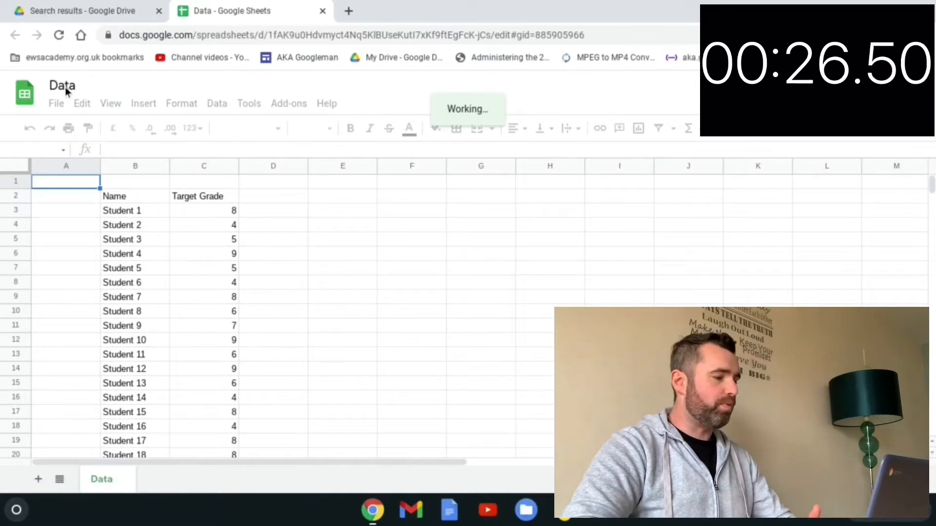
Rename the spreadsheet file as GCSE Information
{"action": "left_click", "coordinate": [66, 87]}
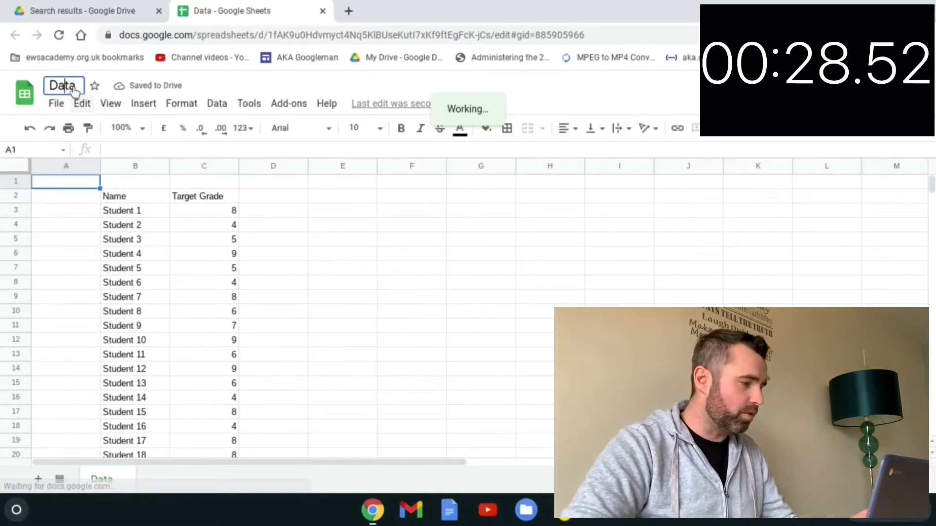
{"action": "double_click", "coordinate": [71, 87]}
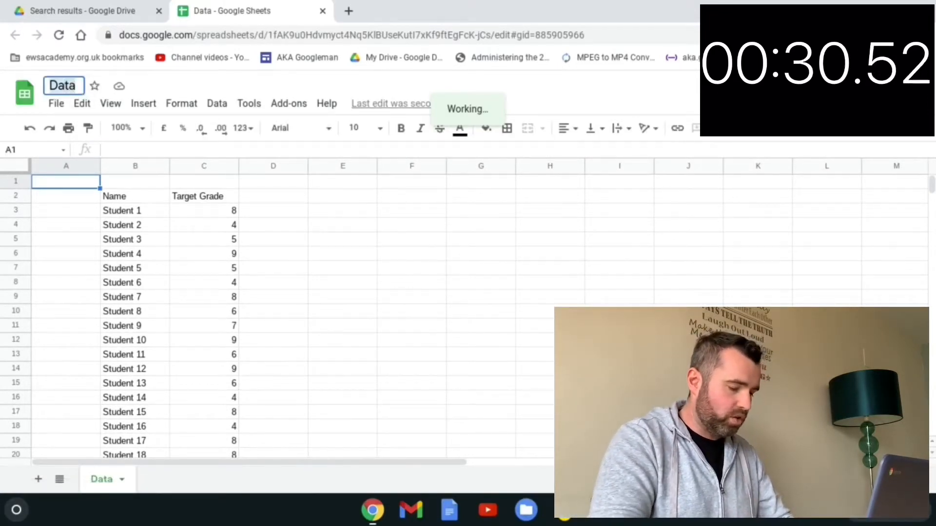
{"action": "type", "text": "GCSE"}
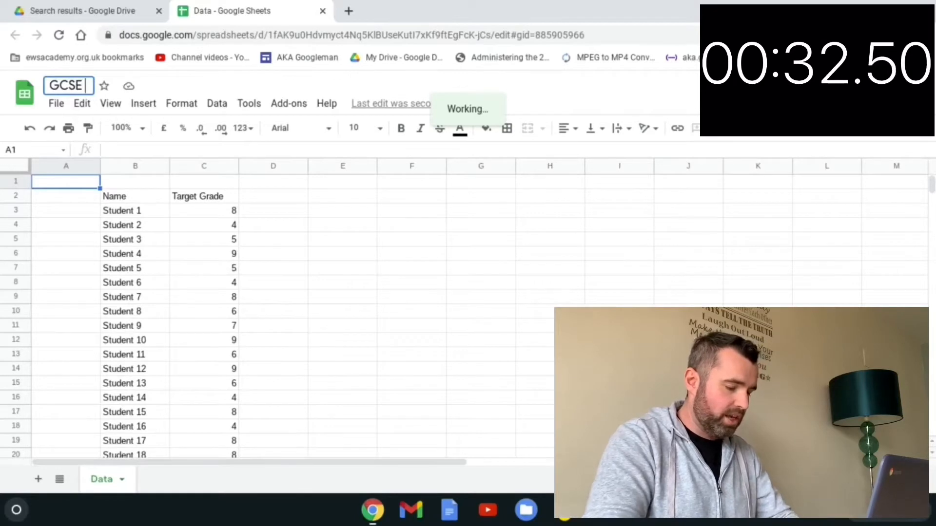
{"action": "type", "text": " Information"}
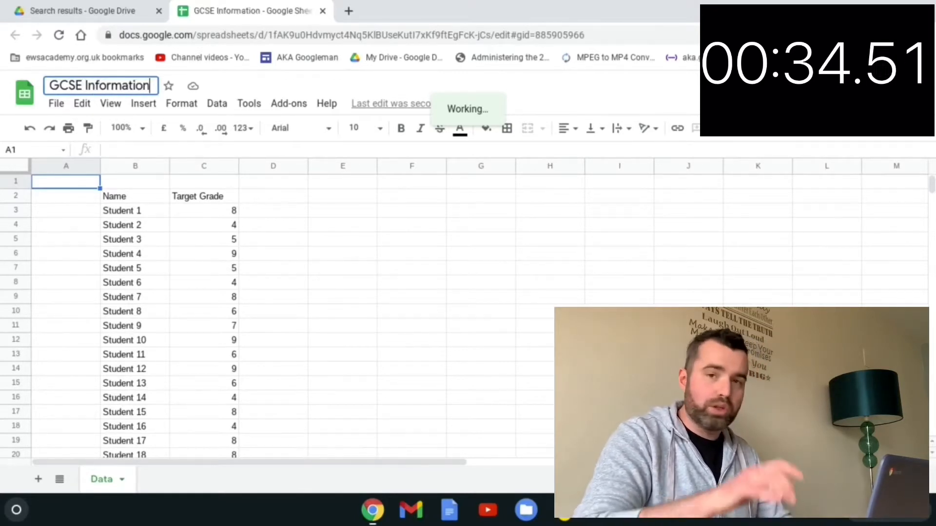
{"action": "key", "text": "Return"}
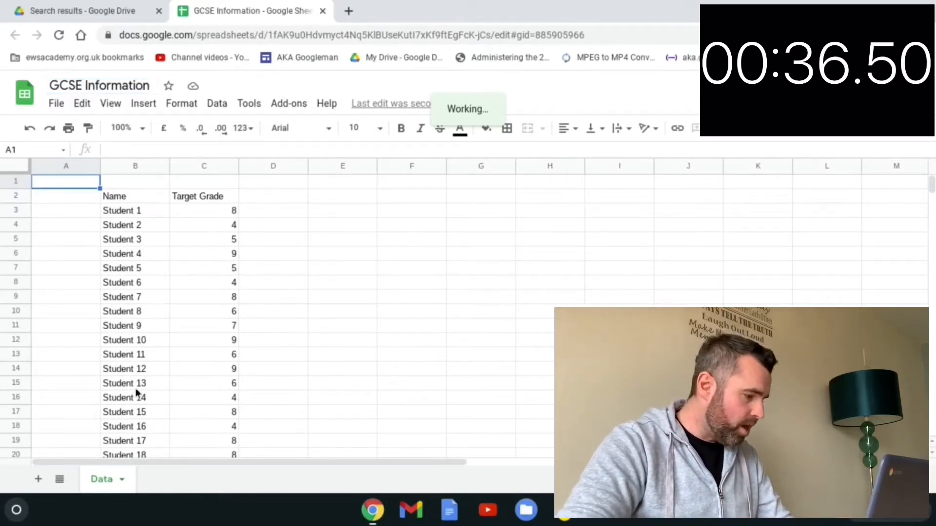
Duplicate the Data sheet and rename the copy as Component 1
{"action": "left_click", "coordinate": [122, 480]}
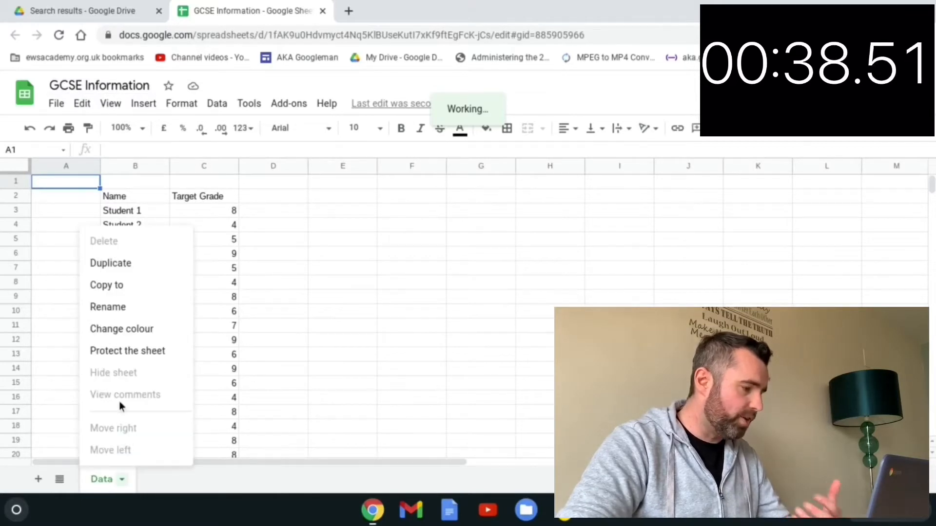
{"action": "left_click", "coordinate": [119, 267]}
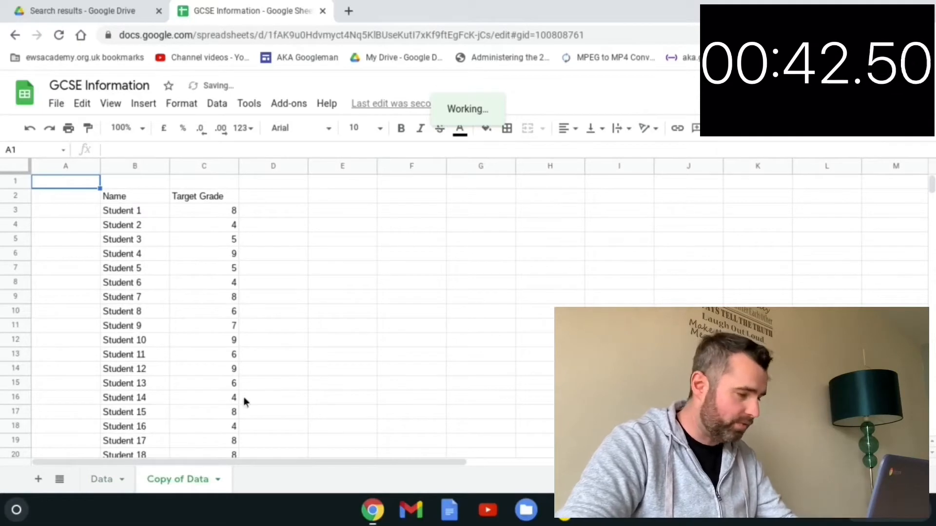
{"action": "double_click", "coordinate": [185, 481]}
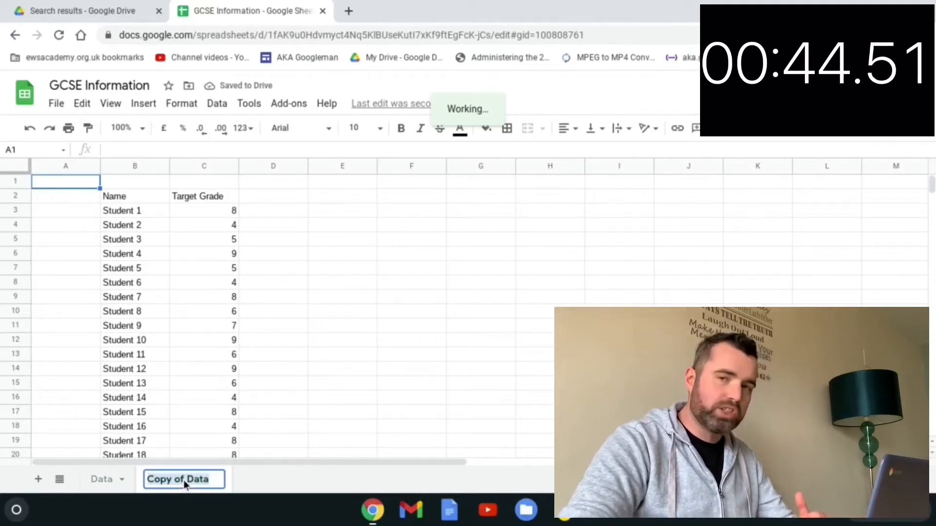
{"action": "type", "text": "Component"}
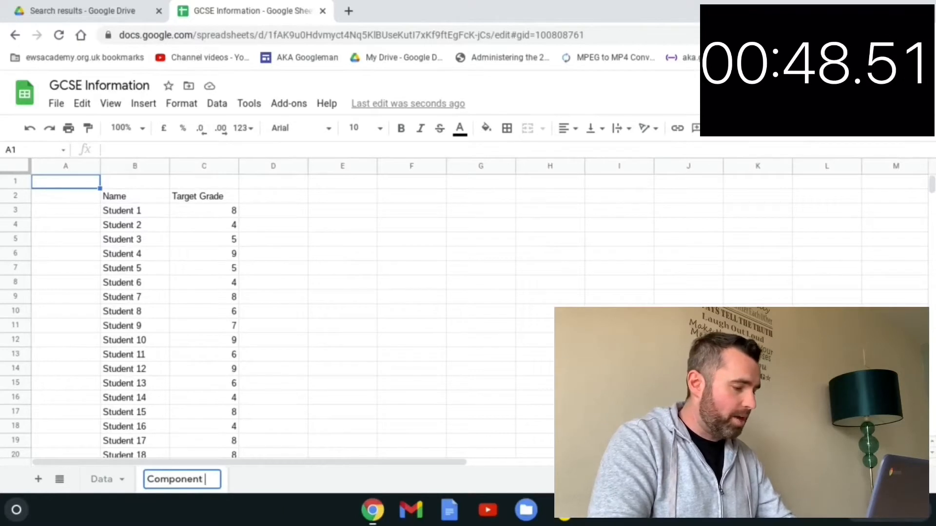
{"action": "type", "text": " 1"}
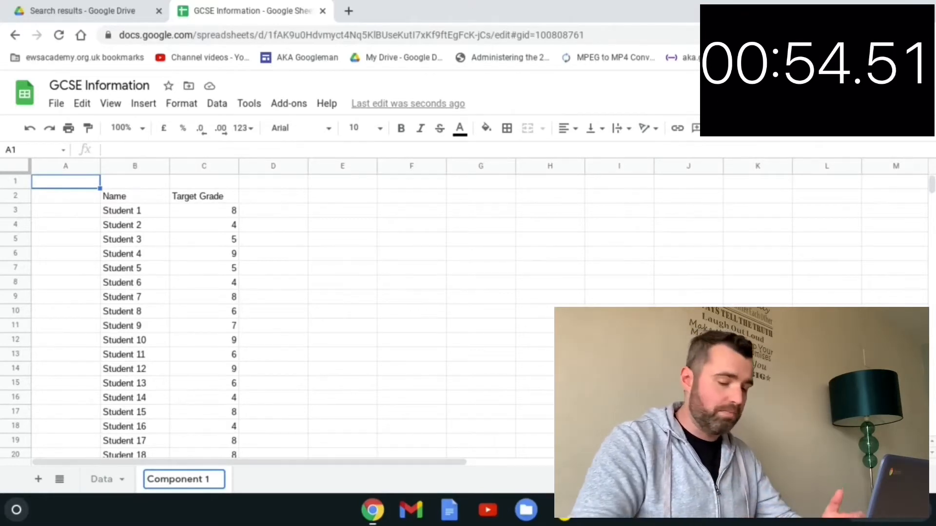
{"action": "key", "text": "Return"}
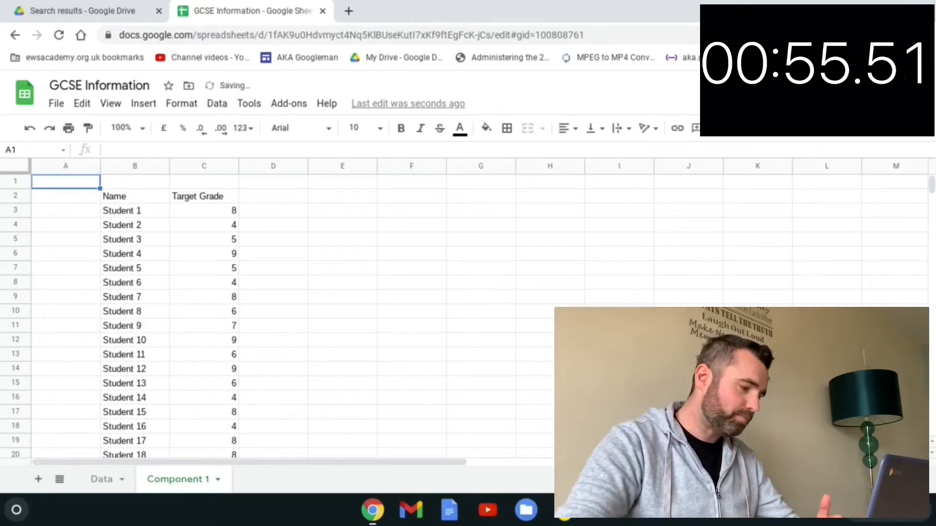
Clear the Target Grade column on the Component 1 sheet and enter the headers AoS 1, AoS 2, AoS3 and Total in C2:F2
{"action": "left_click", "coordinate": [206, 168]}
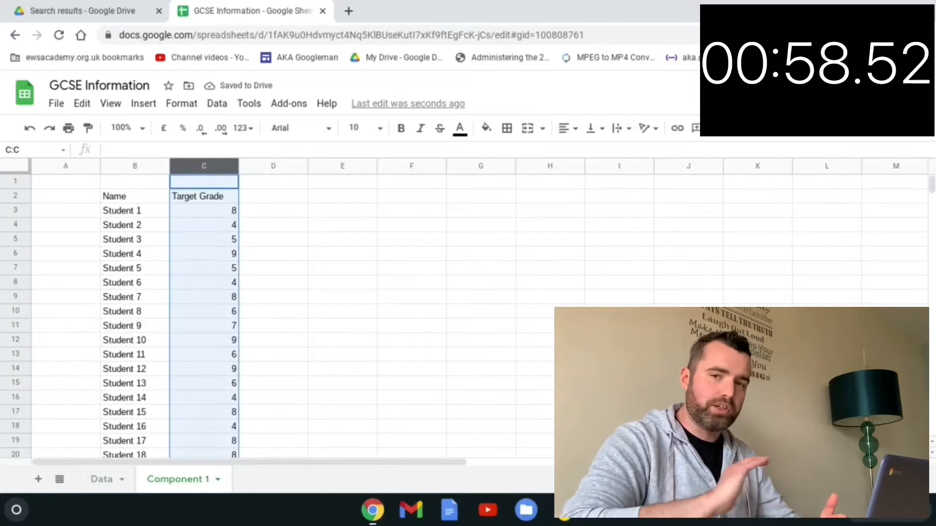
{"action": "key", "text": "Delete"}
{"action": "left_click", "coordinate": [227, 197]}
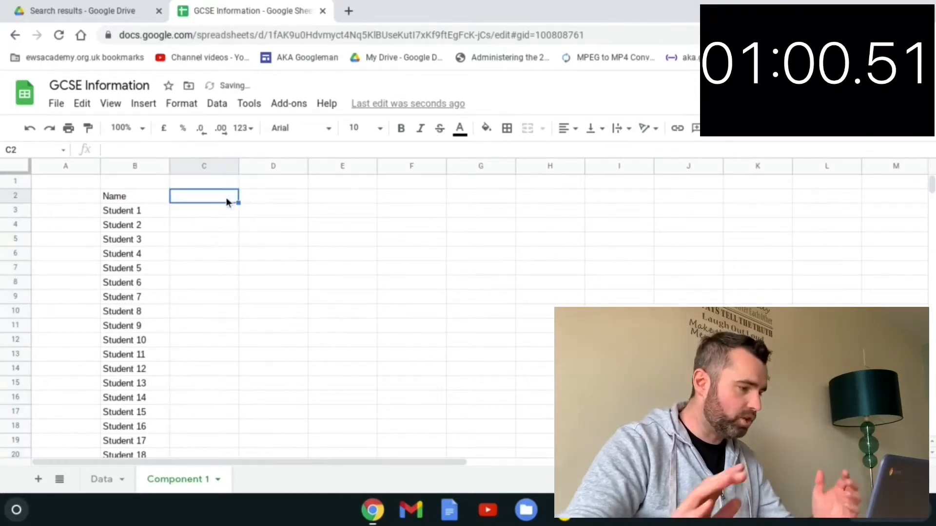
{"action": "type", "text": "Ao"}
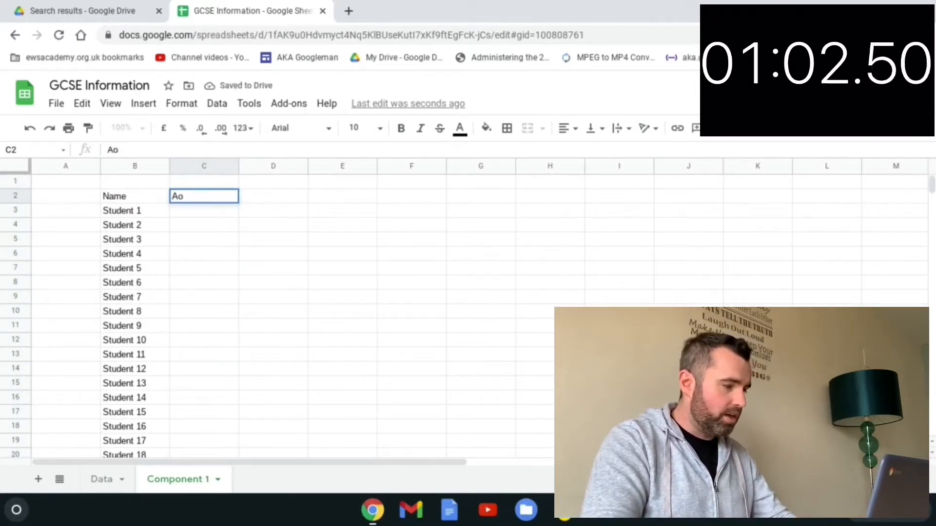
{"action": "type", "text": "sS 1"}
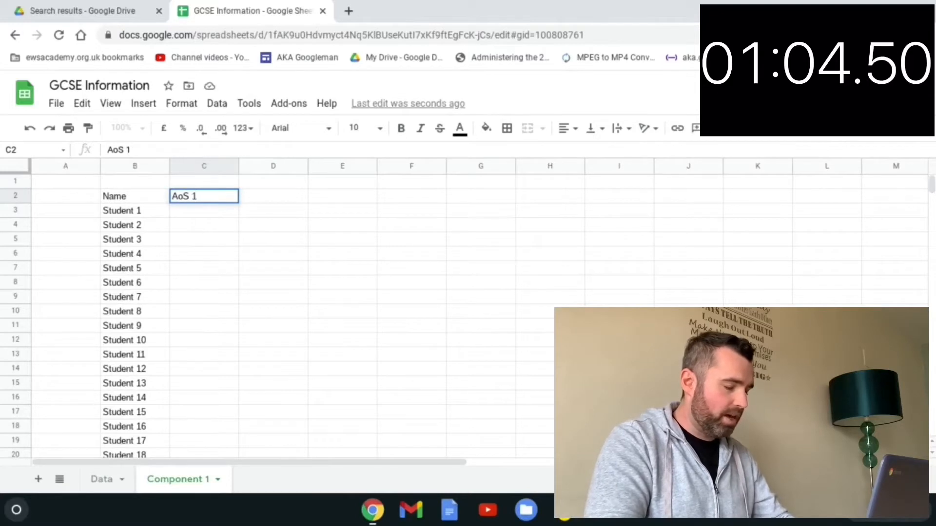
{"action": "key", "text": "Tab"}
{"action": "type", "text": "AoS"}
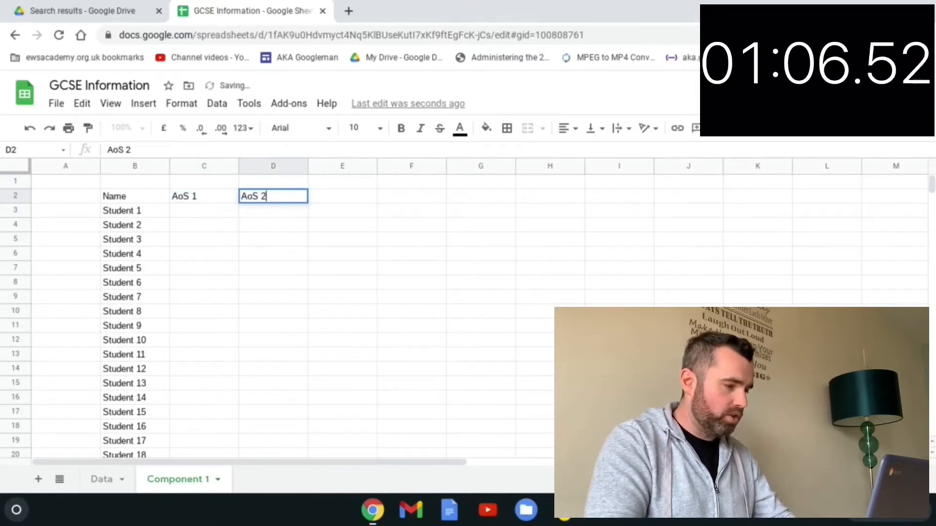
{"action": "key", "text": "Tab"}
{"action": "type", "text": "Ao"}
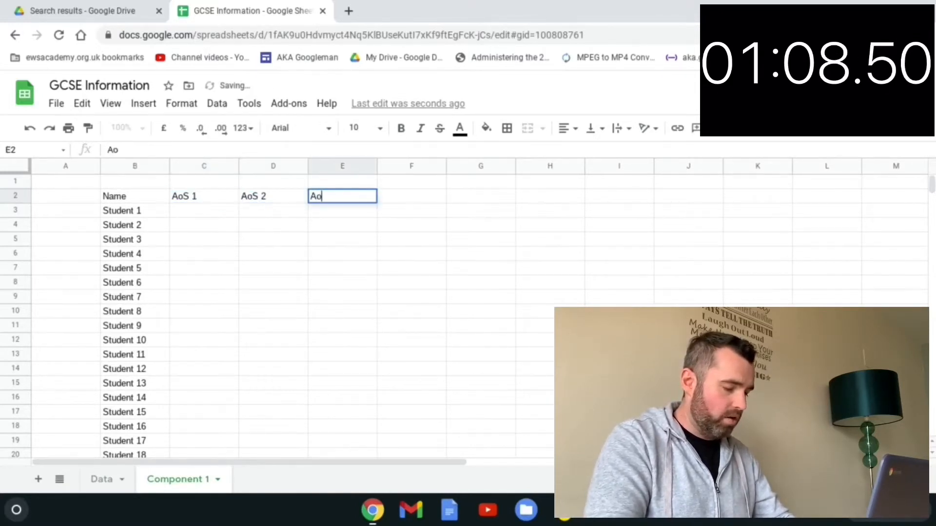
{"action": "type", "text": "S3"}
{"action": "key", "text": "Tab"}
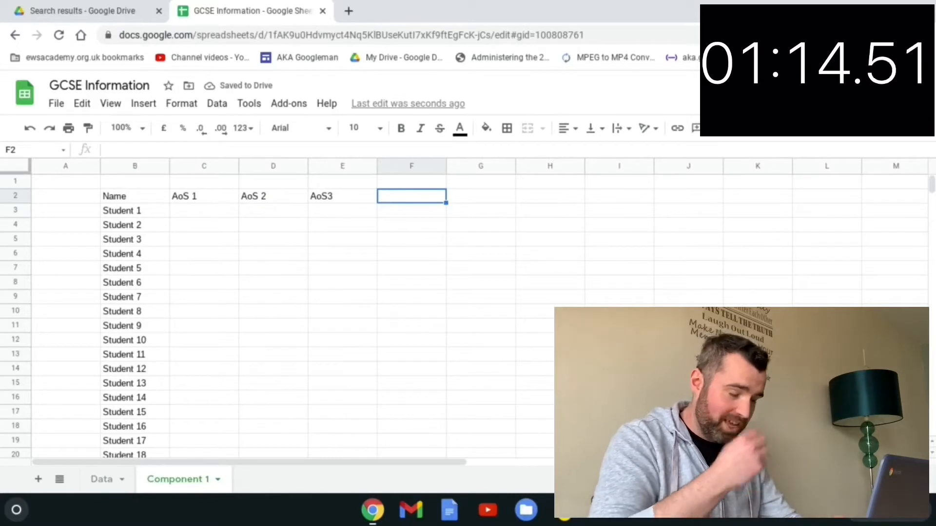
{"action": "type", "text": "Total"}
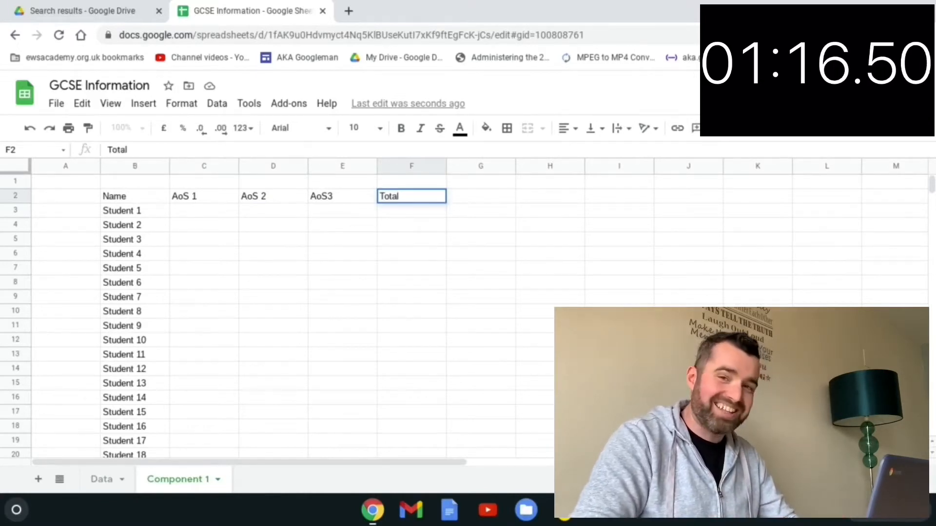
{"action": "key", "text": "Return"}
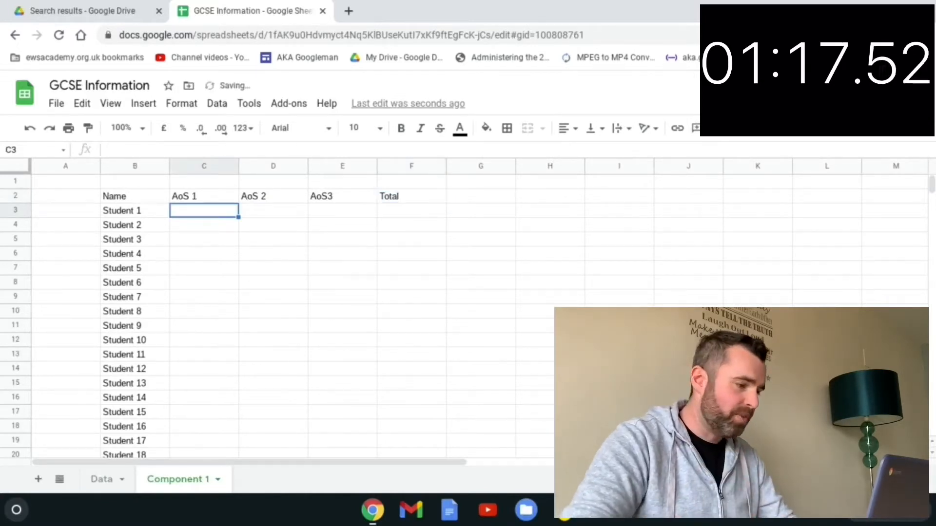
Enter the formula =sum(C2:E3)*2 in F3 as Student 1's total
{"action": "left_click", "coordinate": [408, 213]}
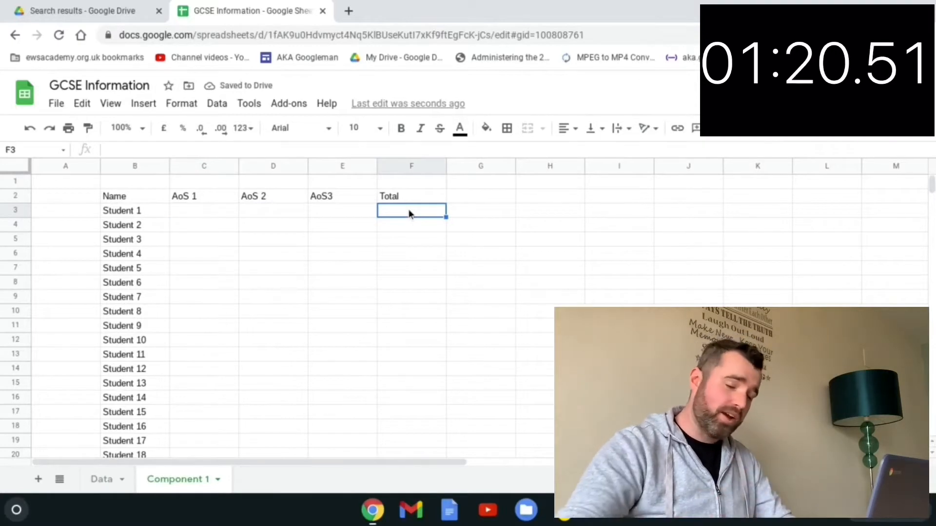
{"action": "type", "text": "="}
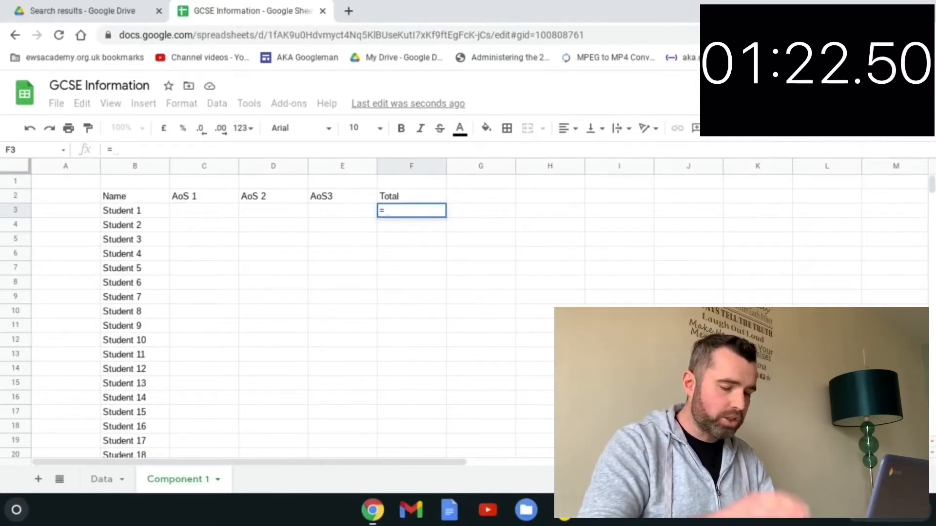
{"action": "type", "text": "sum("}
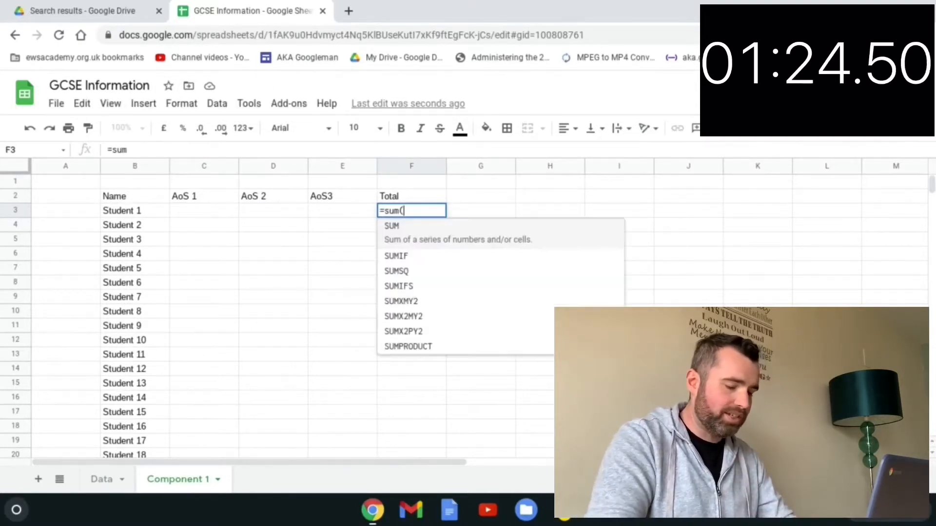
{"action": "left_click", "coordinate": [194, 210]}
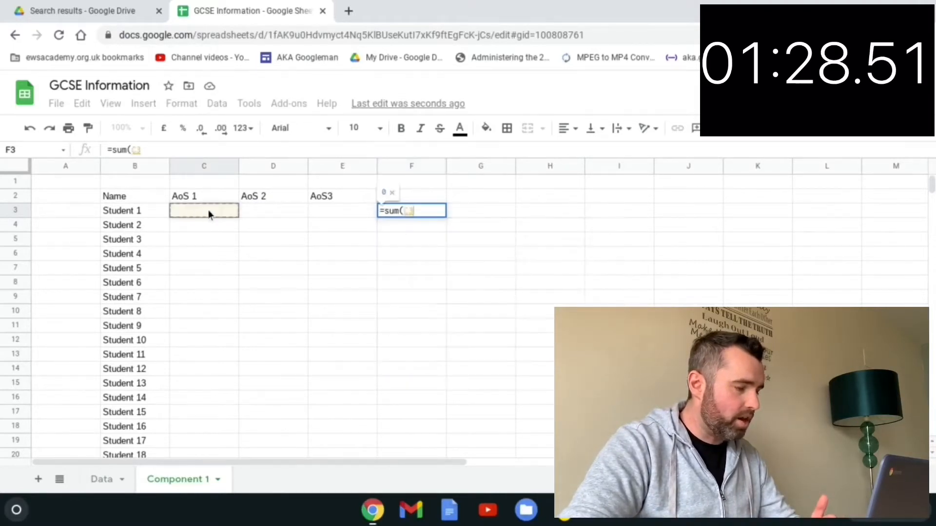
{"action": "left_click_drag", "start_coordinate": [207, 210], "coordinate": [335, 205]}
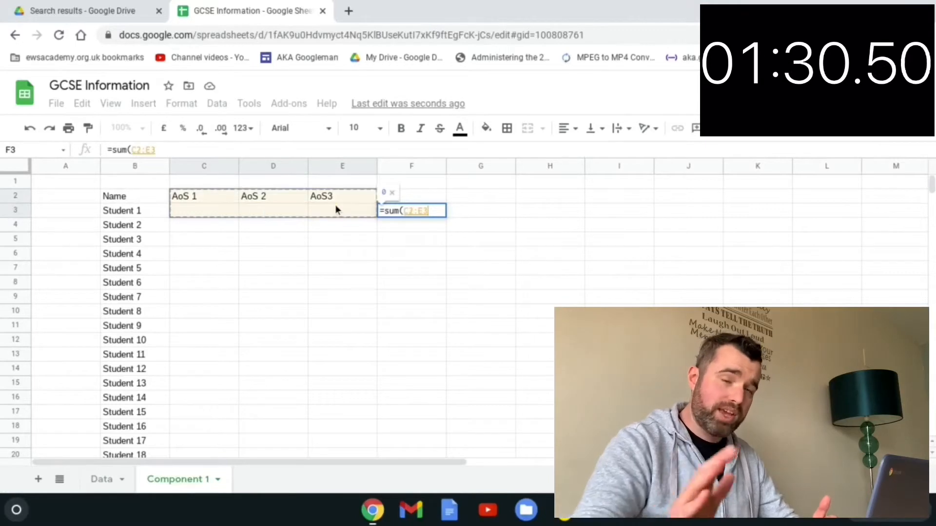
{"action": "type", "text": ")"}
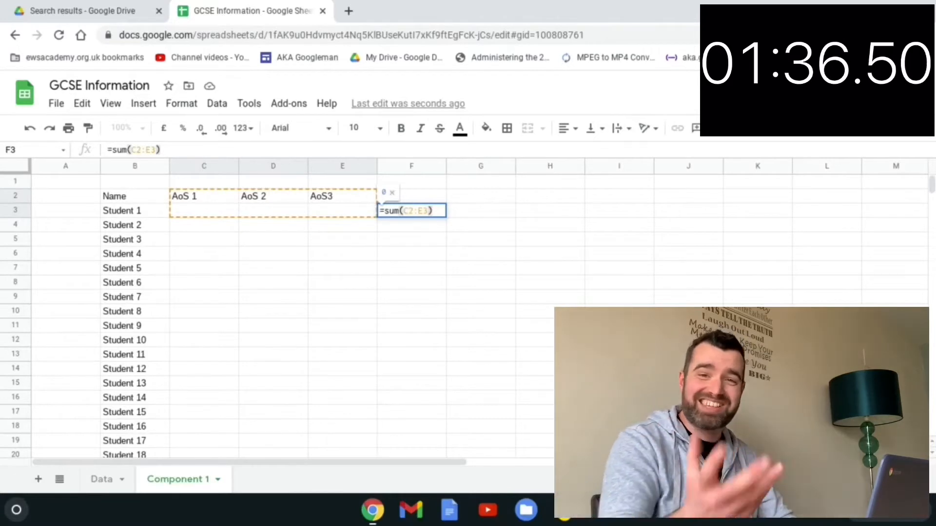
{"action": "type", "text": "*"}
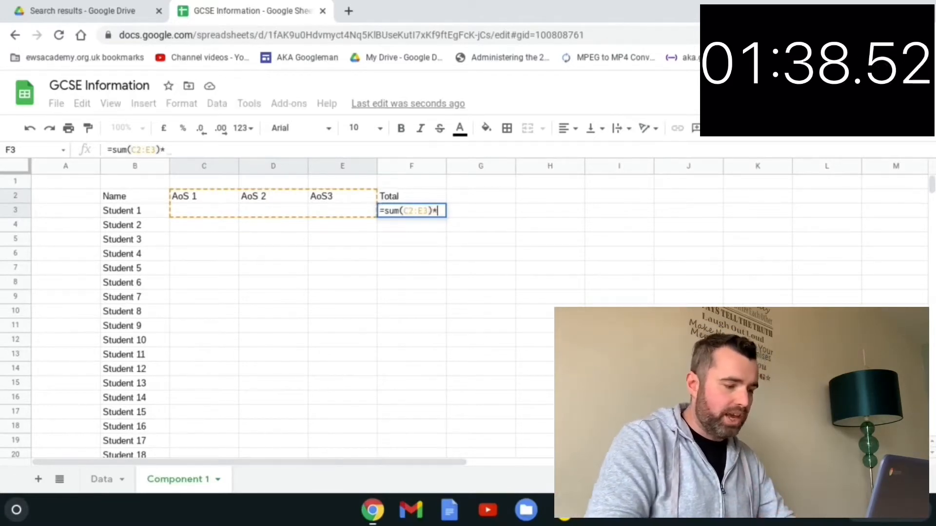
{"action": "type", "text": "2"}
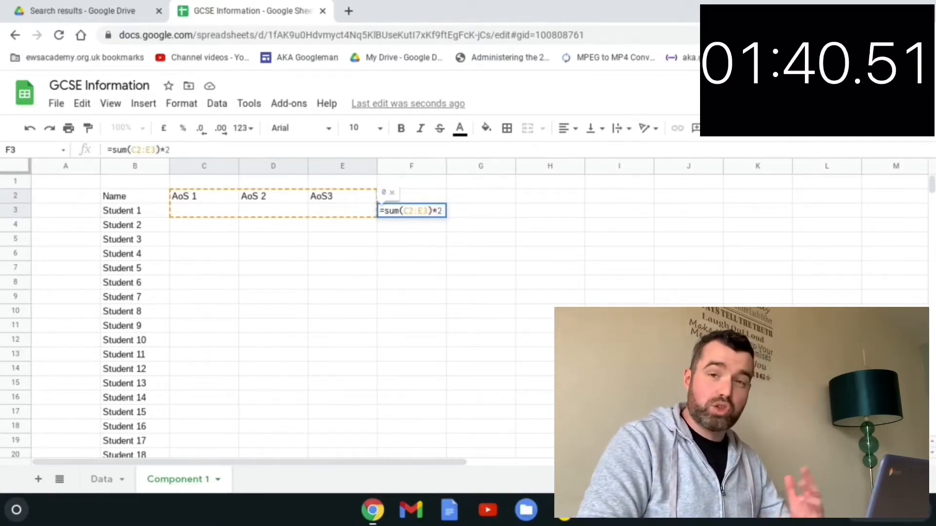
{"action": "key", "text": "Return"}
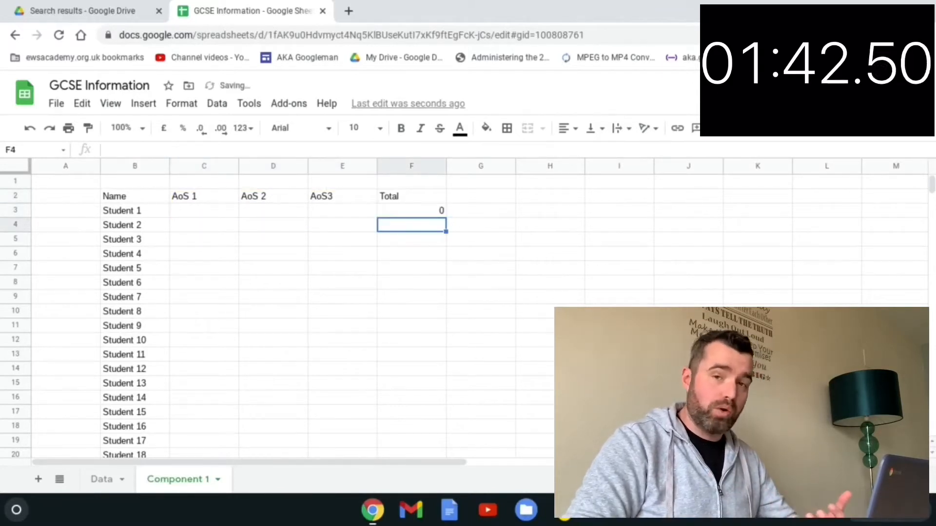
Test the total formula by entering a mark of 5 in C3, and clear that mark again
{"action": "key", "text": "Left"}
{"action": "key", "text": "Left"}
{"action": "key", "text": "Left"}
{"action": "key", "text": "Up"}
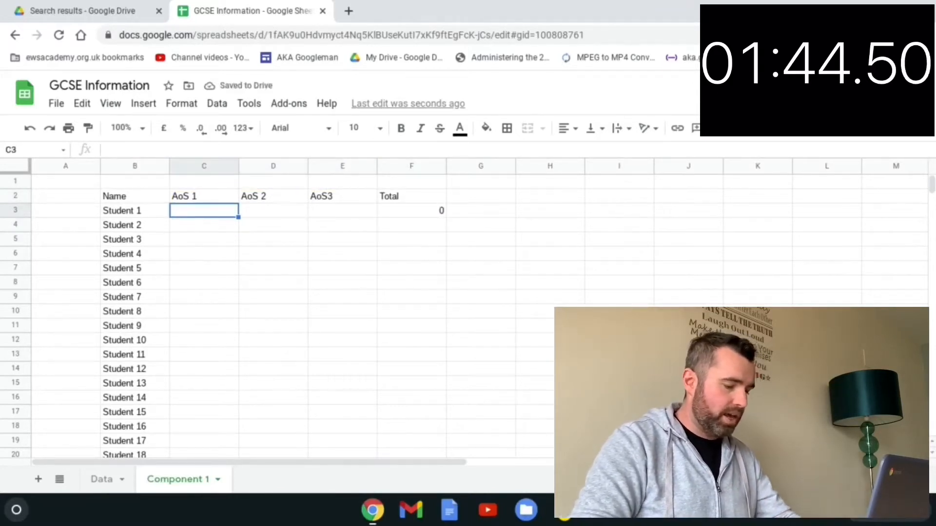
{"action": "type", "text": "5"}
{"action": "key", "text": "Return"}
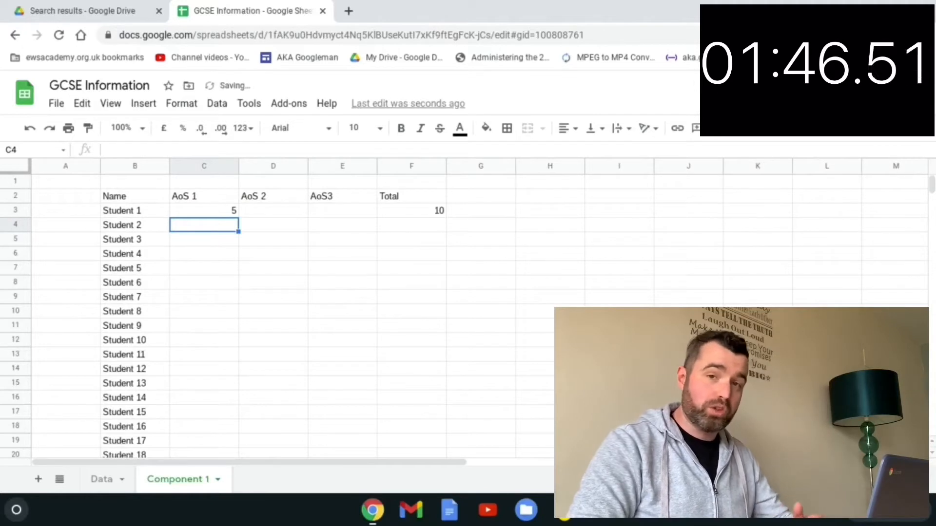
{"action": "key", "text": "Up"}
{"action": "key", "text": "Delete"}
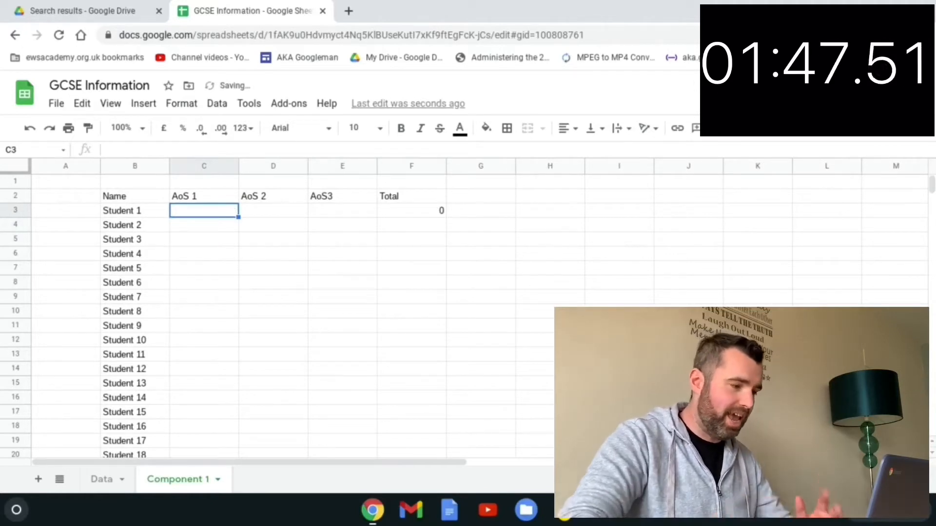
Fill the total formula from F3 down to F32 for all students
{"action": "left_click", "coordinate": [416, 217]}
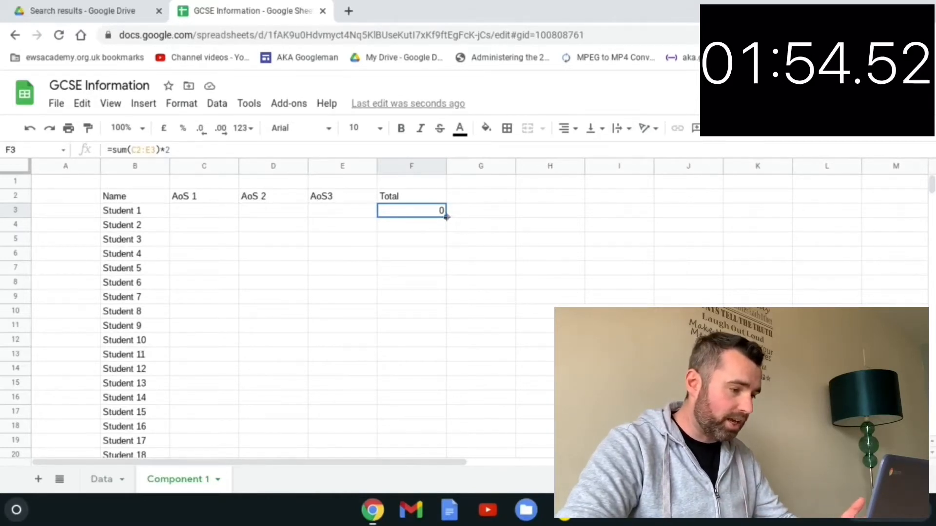
{"action": "left_click_drag", "start_coordinate": [448, 243], "coordinate": [438, 437]}
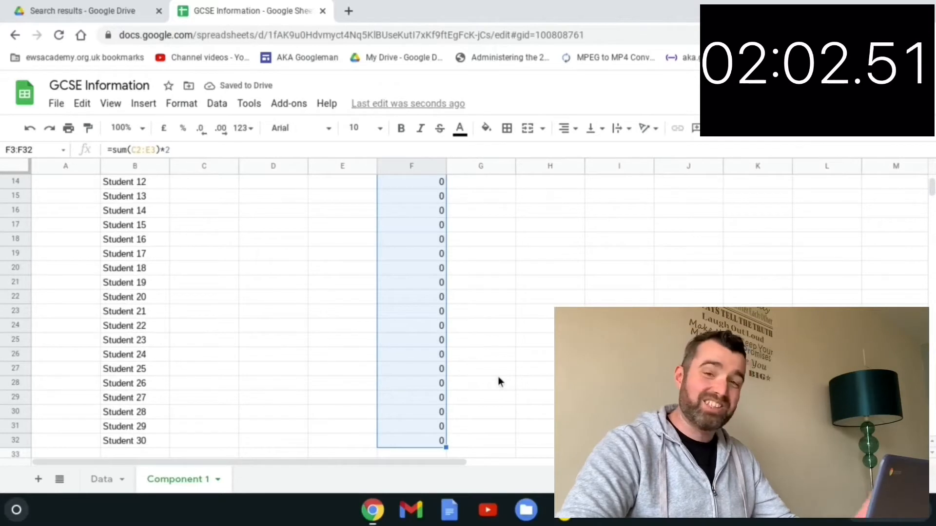
{"action": "left_click", "coordinate": [499, 375]}
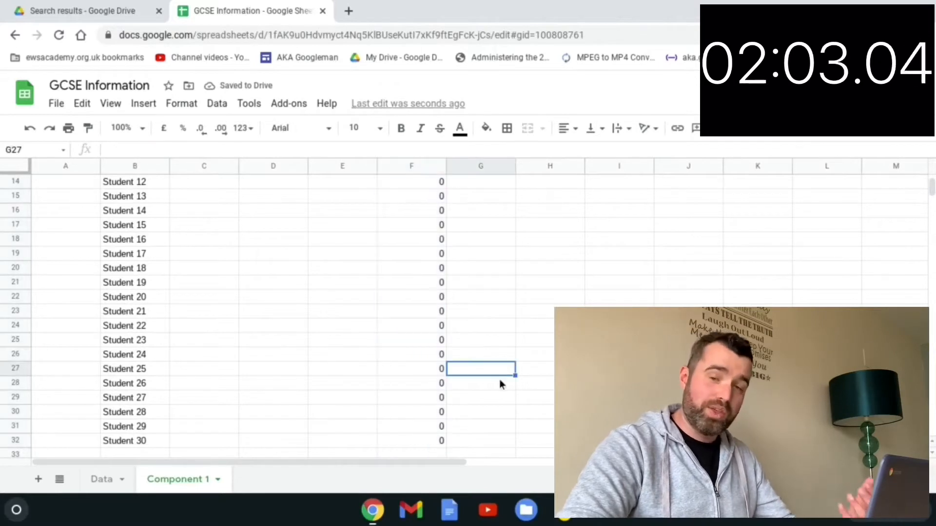
Duplicate the Component 1 sheet and rename the copy Component 2
{"action": "right_click", "coordinate": [182, 479]}
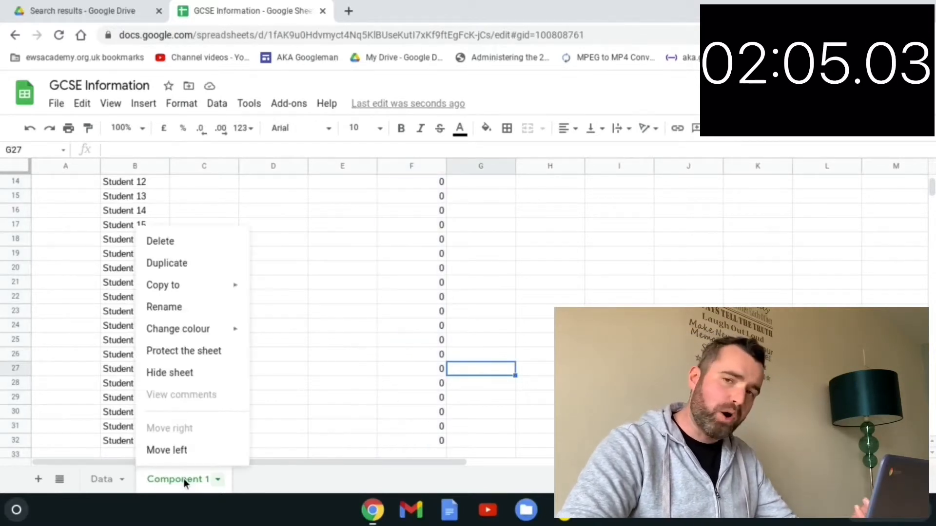
{"action": "left_click", "coordinate": [181, 270]}
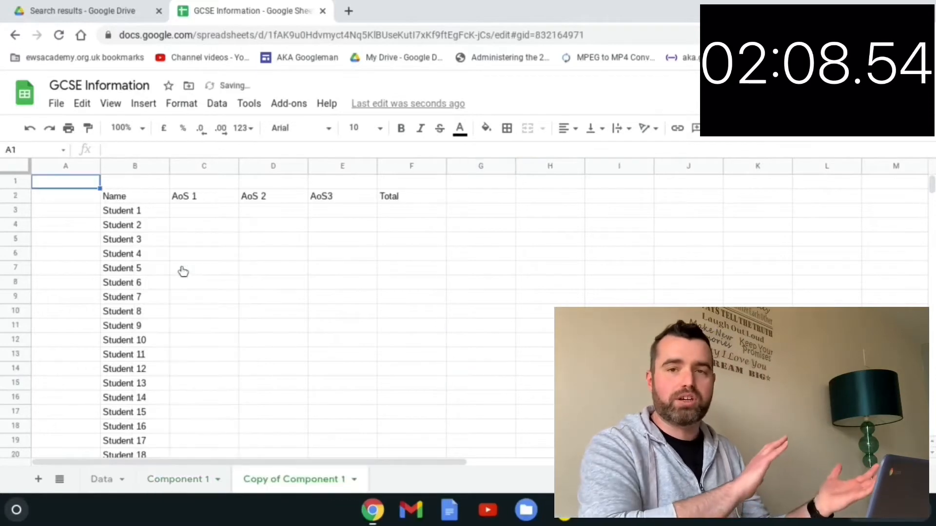
{"action": "double_click", "coordinate": [303, 479]}
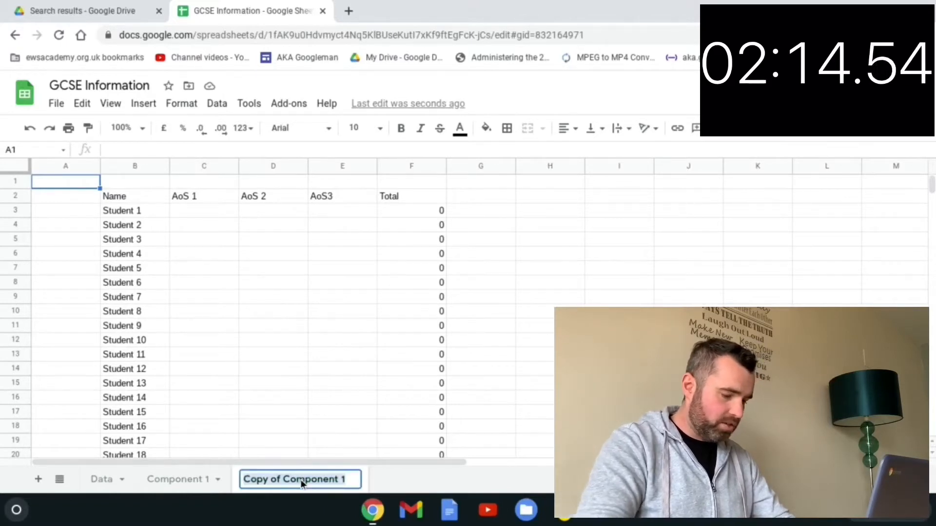
{"action": "type", "text": "Component 2"}
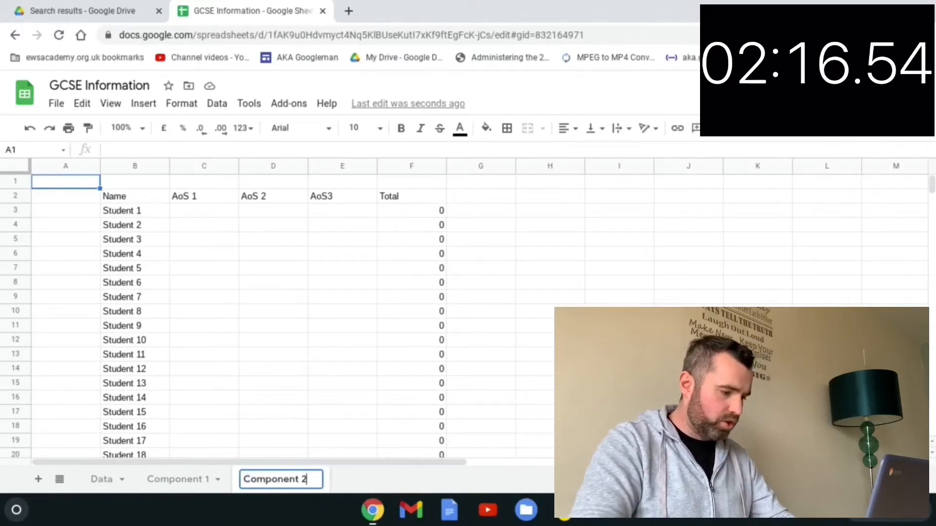
{"action": "key", "text": "Return"}
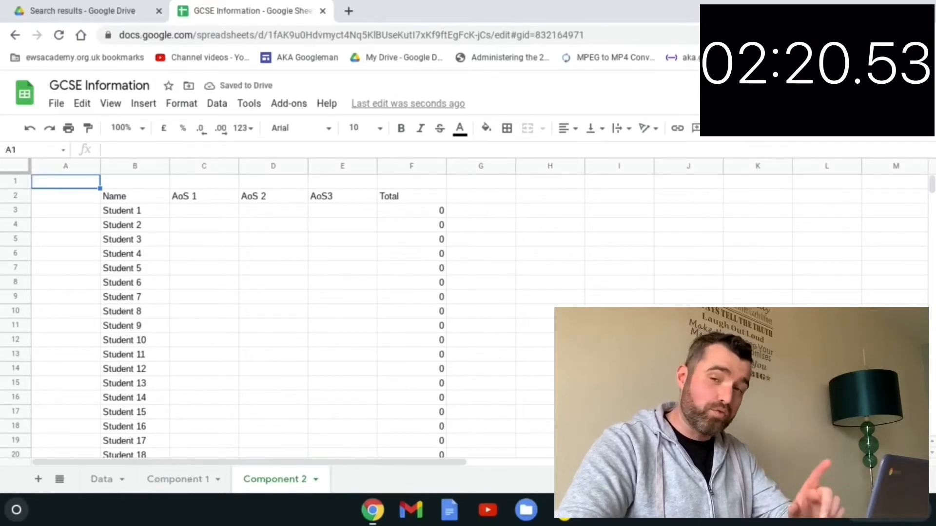
Duplicate the Component 2 sheet and rename the copy Component 3
{"action": "left_click", "coordinate": [410, 210]}
{"action": "right_click", "coordinate": [295, 480]}
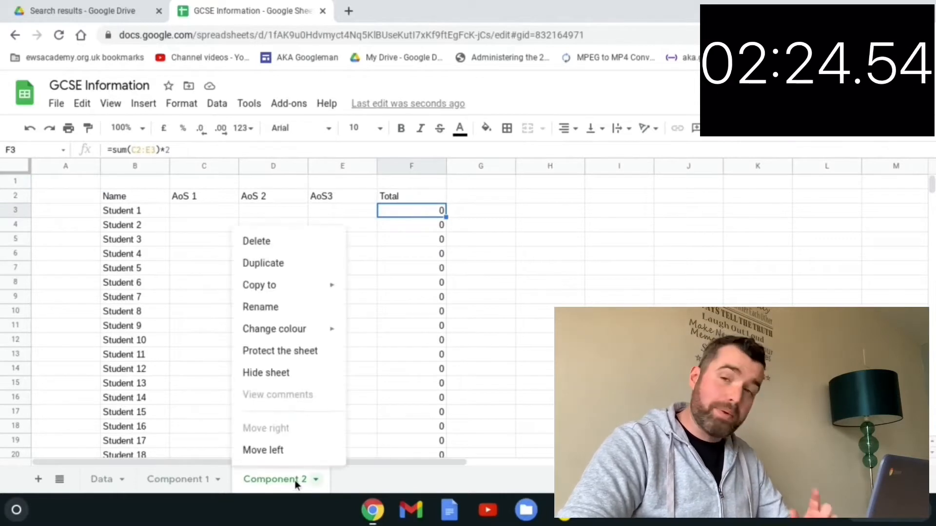
{"action": "left_click", "coordinate": [279, 271]}
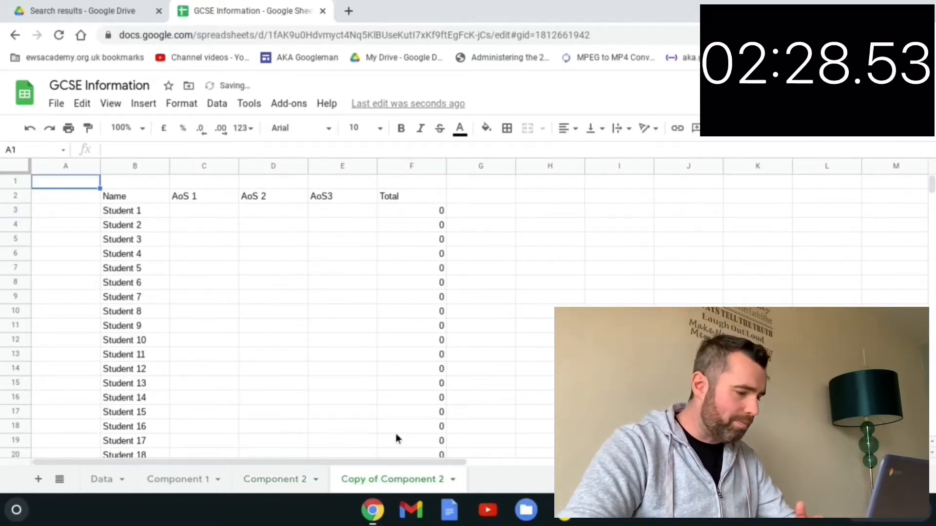
{"action": "double_click", "coordinate": [406, 483]}
{"action": "type", "text": "Comp"}
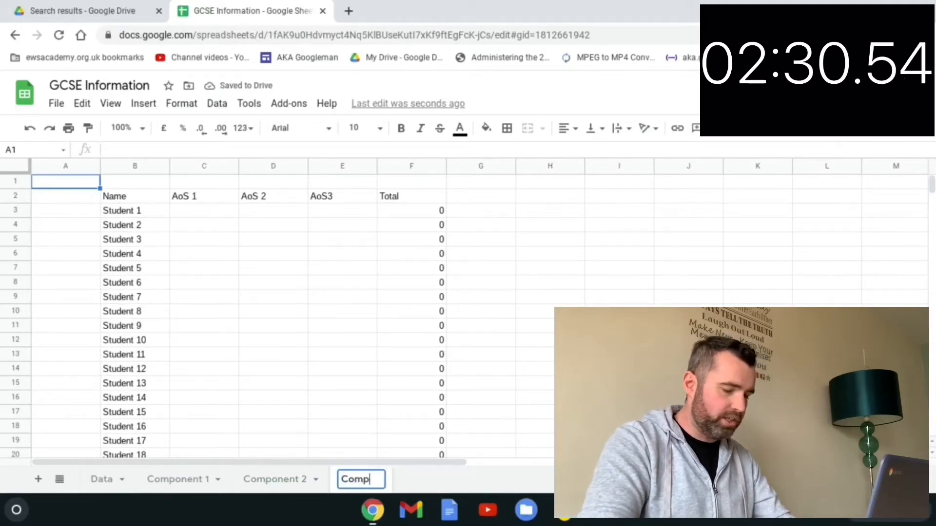
{"action": "type", "text": "onent 3"}
{"action": "key", "text": "Return"}
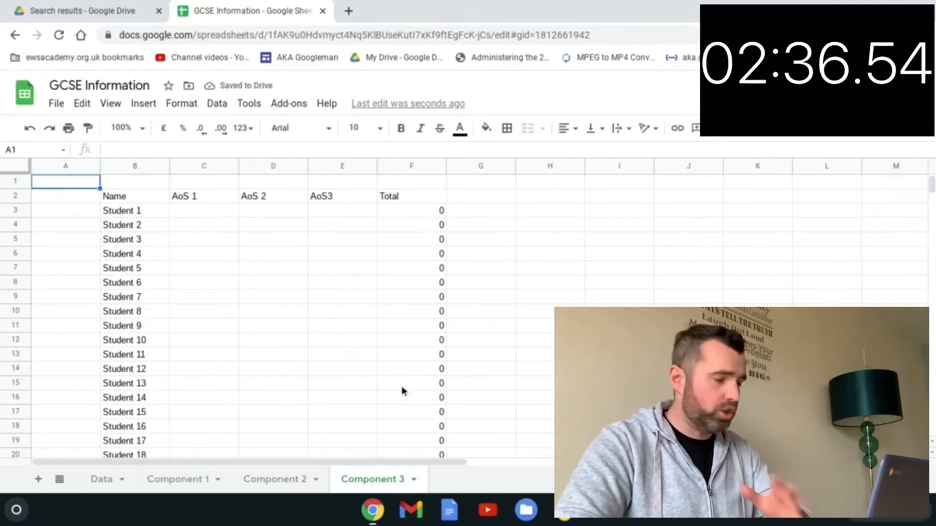
Move the whole Total column on the Component 3 sheet from column F to column K
{"action": "left_click", "coordinate": [411, 167]}
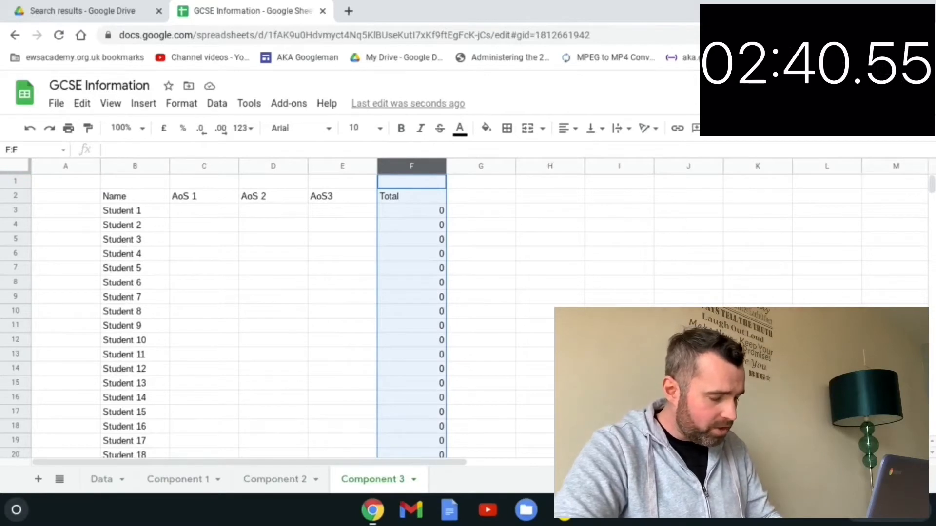
{"action": "key", "text": "ctrl+c"}
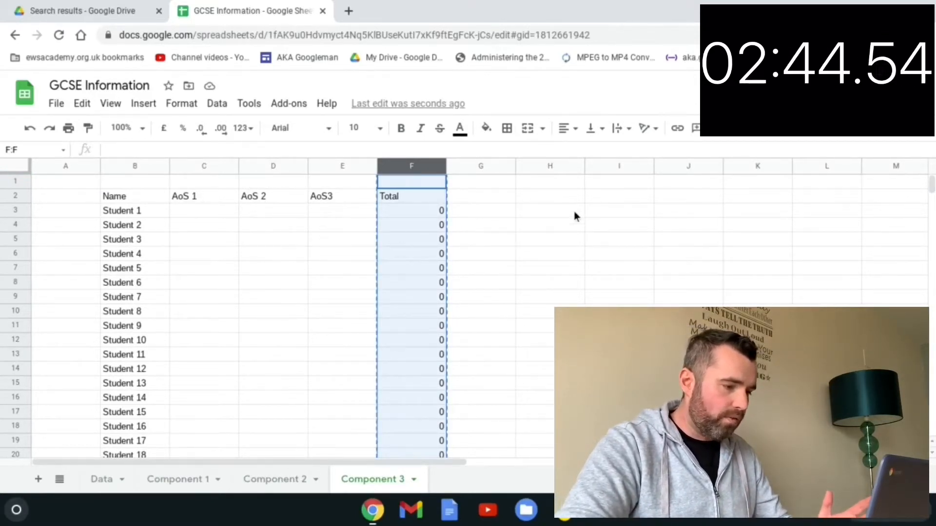
{"action": "left_click", "coordinate": [692, 199]}
{"action": "left_click", "coordinate": [758, 200]}
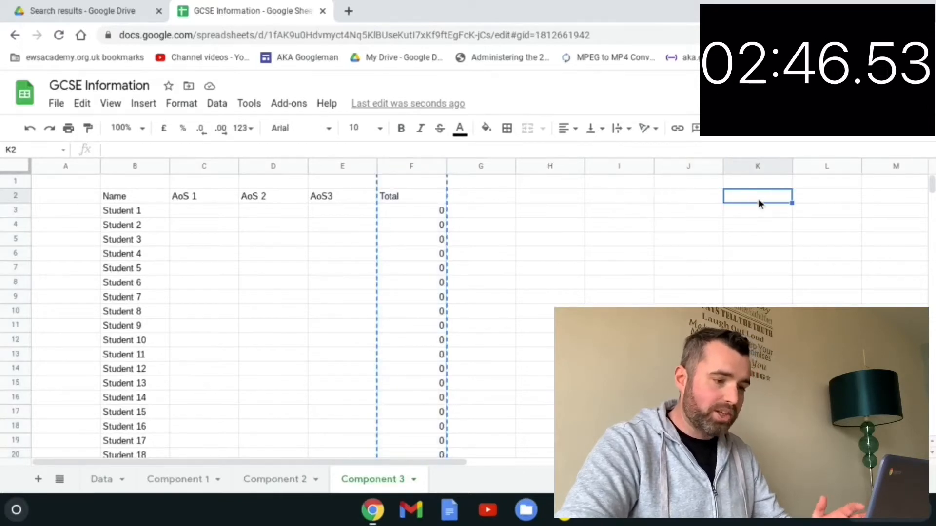
{"action": "left_click", "coordinate": [758, 168]}
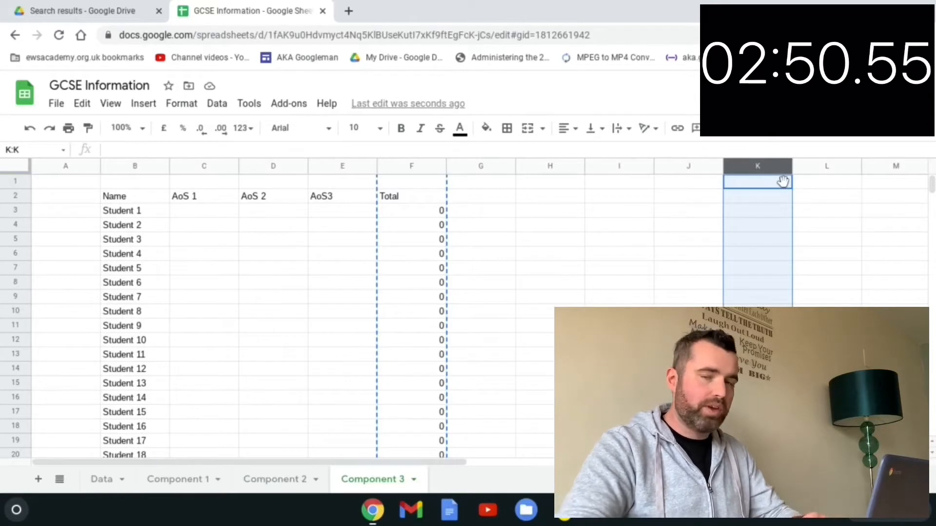
{"action": "key", "text": "ctrl+v"}
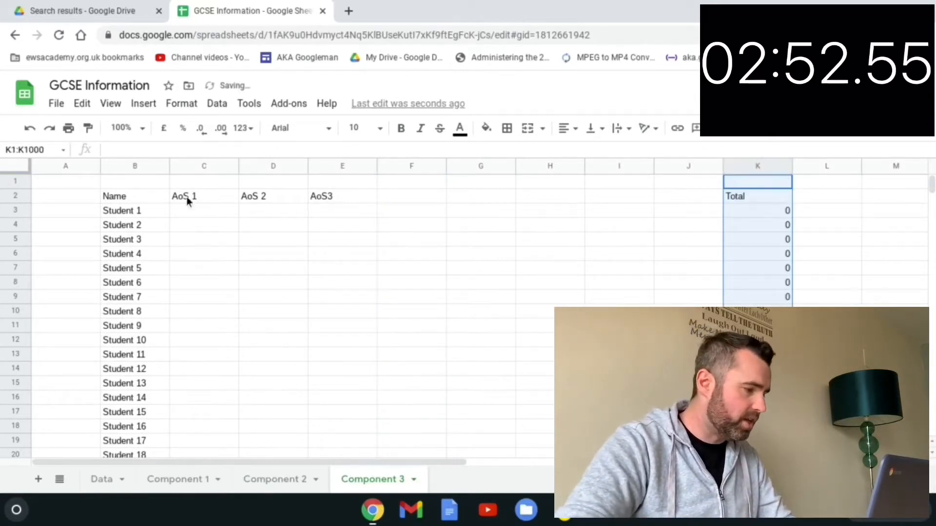
Enter the question headers Qu 1 through Qu 8 in C2:J2 of the Component 3 sheet, replacing the AoS headers
{"action": "left_click", "coordinate": [180, 198]}
{"action": "type", "text": "Qu 1"}
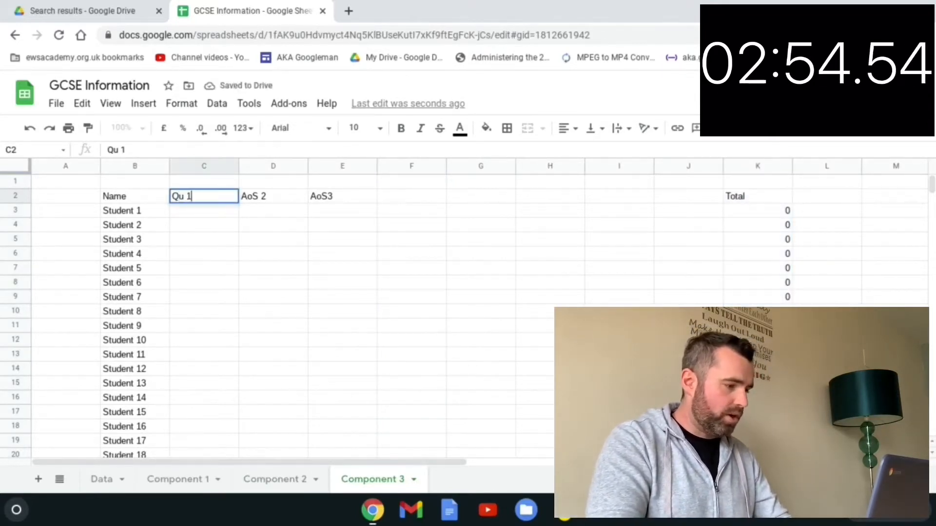
{"action": "key", "text": "Tab"}
{"action": "type", "text": "Qu 2"}
{"action": "key", "text": "Tab"}
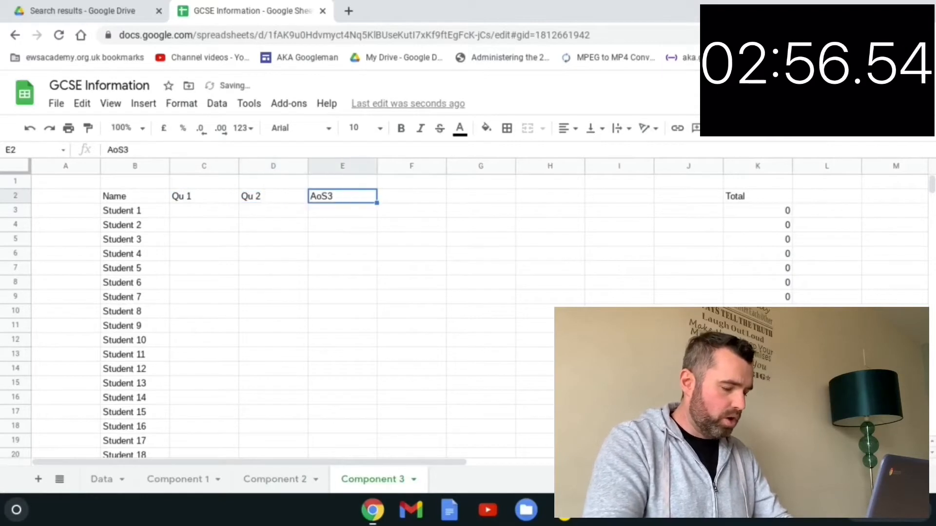
{"action": "type", "text": "Qu 3"}
{"action": "key", "text": "Tab"}
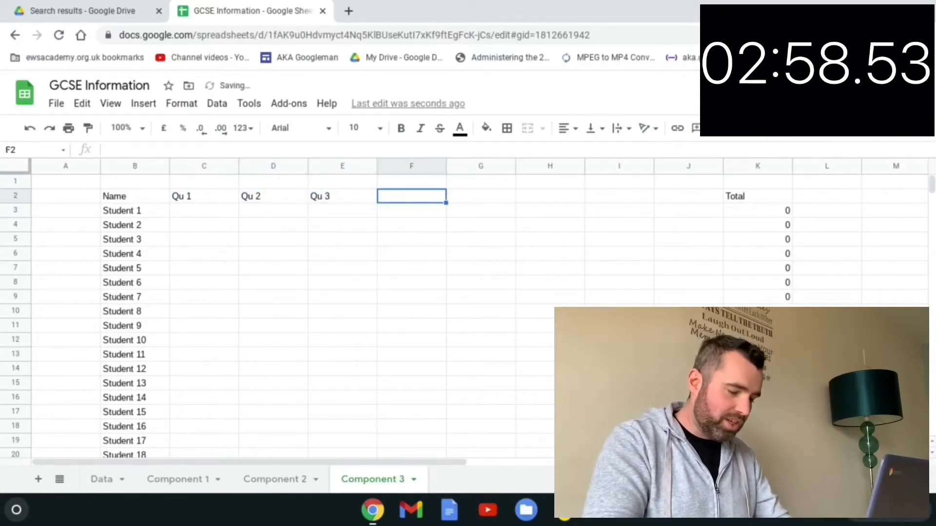
{"action": "type", "text": "Qu 4"}
{"action": "key", "text": "Tab"}
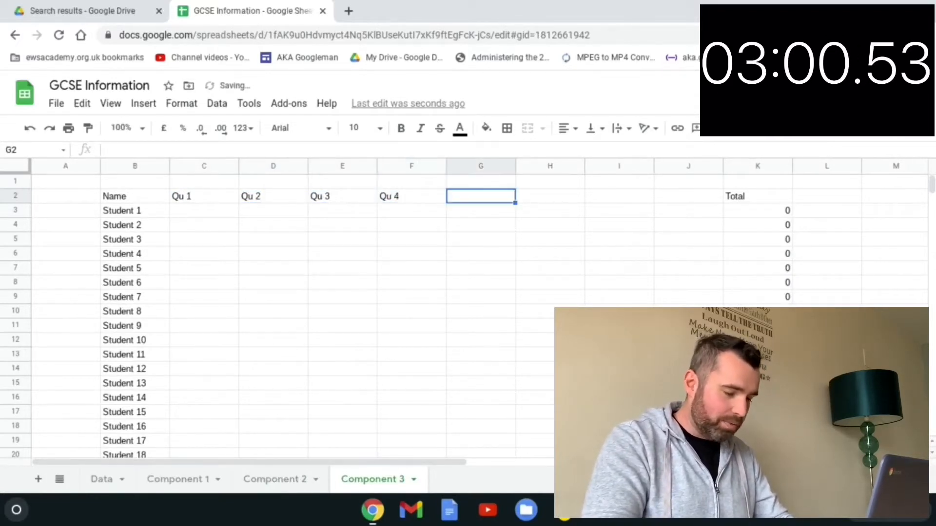
{"action": "type", "text": "Qu"}
{"action": "key", "text": "Tab"}
{"action": "type", "text": "Qu 6"}
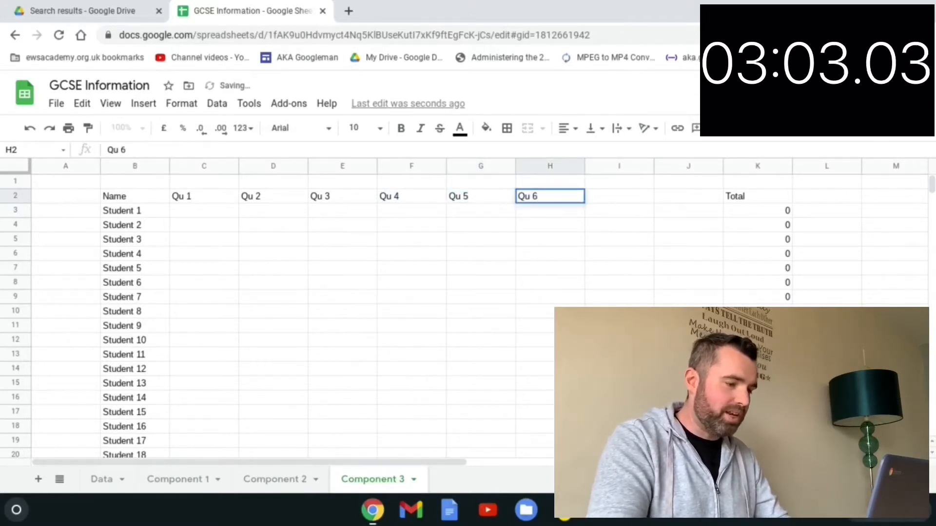
{"action": "key", "text": "Tab"}
{"action": "type", "text": "Q"}
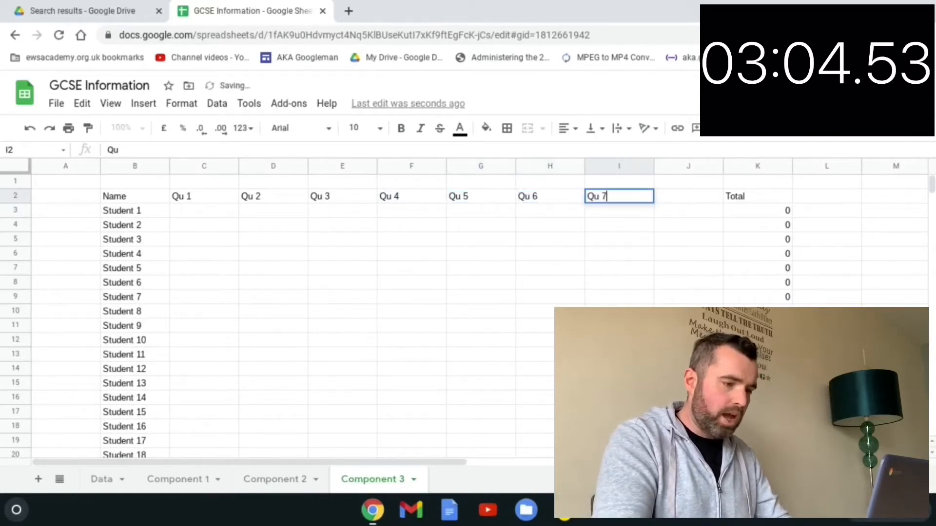
{"action": "type", "text": "u 7"}
{"action": "key", "text": "Tab"}
{"action": "type", "text": "Qu "}
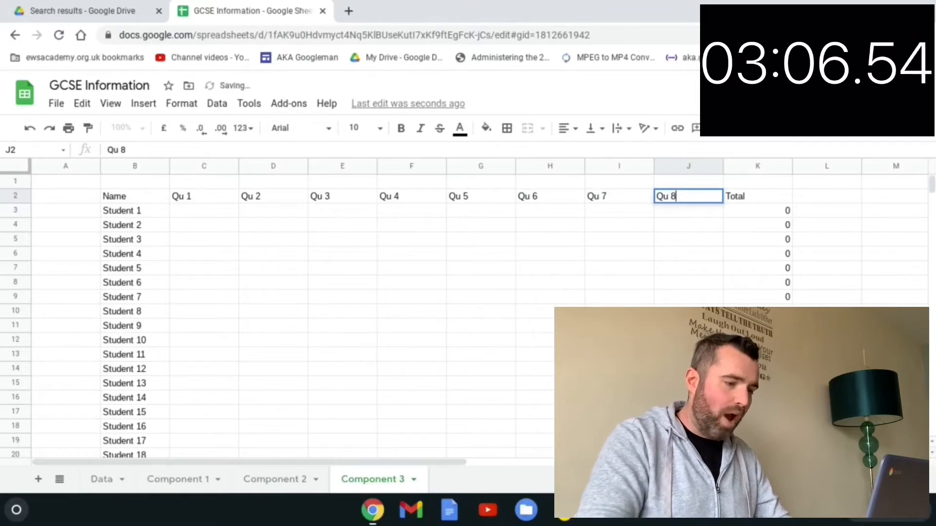
{"action": "type", "text": "8"}
{"action": "key", "text": "Return"}
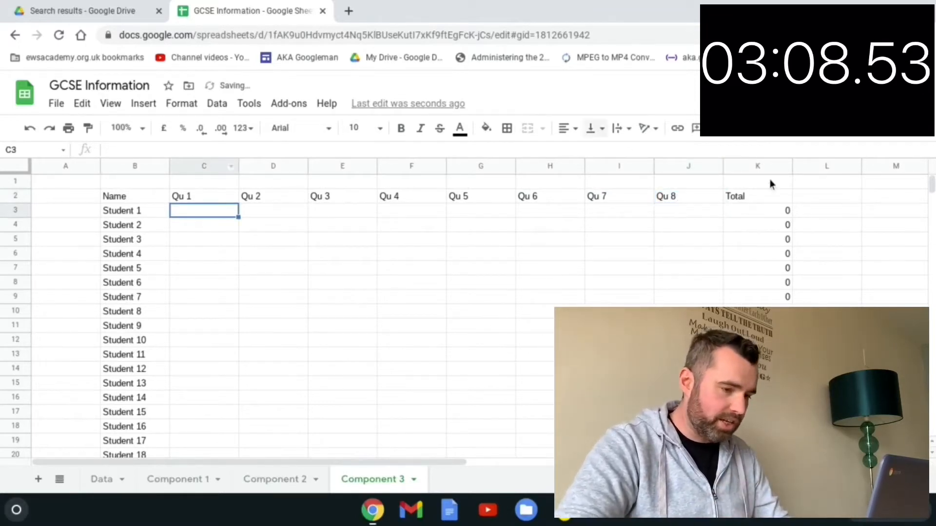
Change the range summed by Student 1's total formula in K3 to C3:J3
{"action": "left_click", "coordinate": [768, 212]}
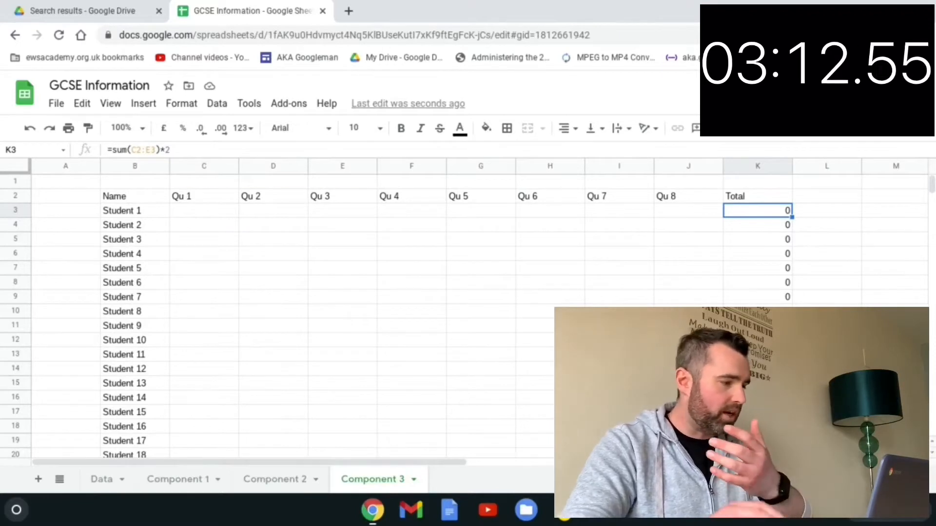
{"action": "key", "text": "Return"}
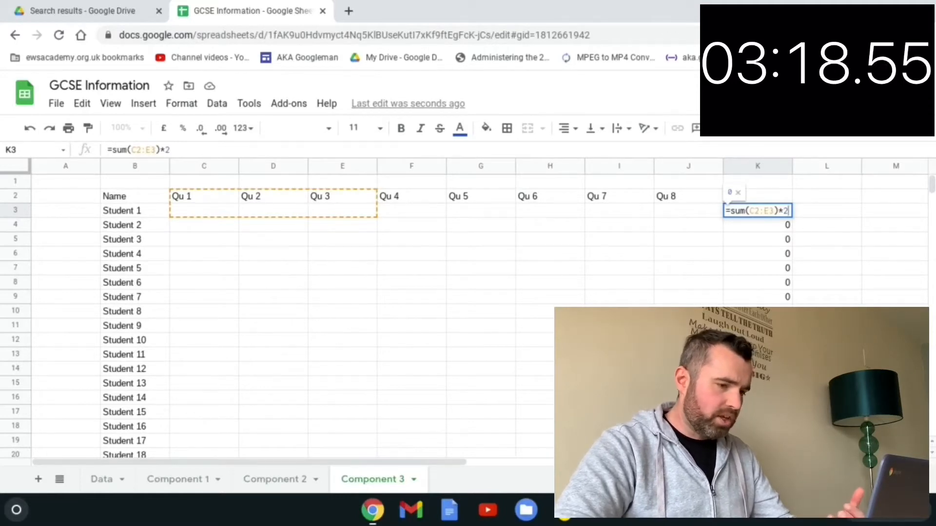
{"action": "key", "text": "Left"}
{"action": "key", "text": "Left"}
{"action": "key", "text": "Left"}
{"action": "key", "text": "Left"}
{"action": "key", "text": "Left"}
{"action": "key", "text": "Left"}
{"action": "key", "text": "BackSpace"}
{"action": "type", "text": "3"}
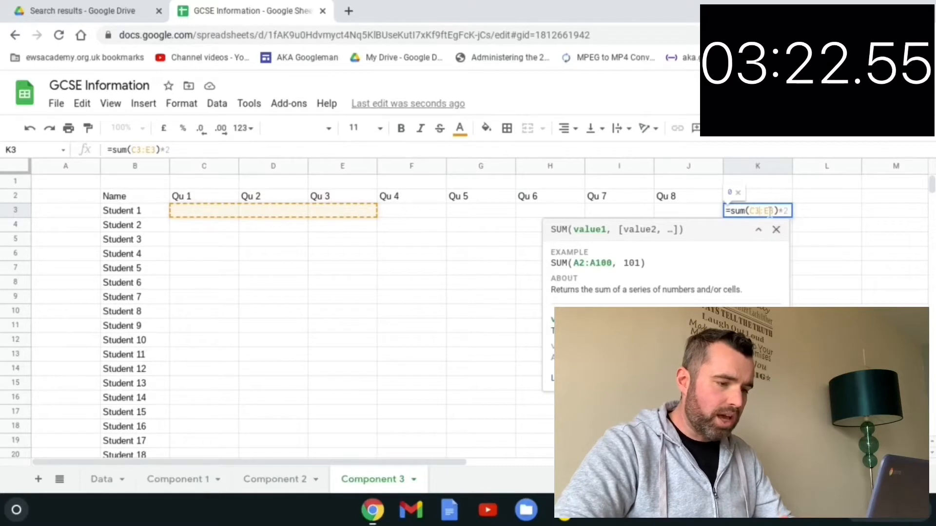
{"action": "key", "text": "BackSpace"}
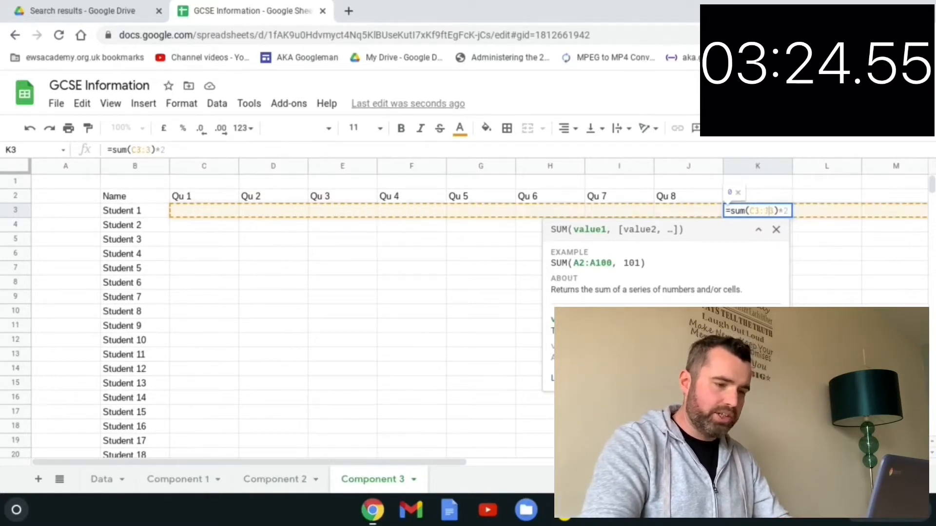
{"action": "type", "text": "J"}
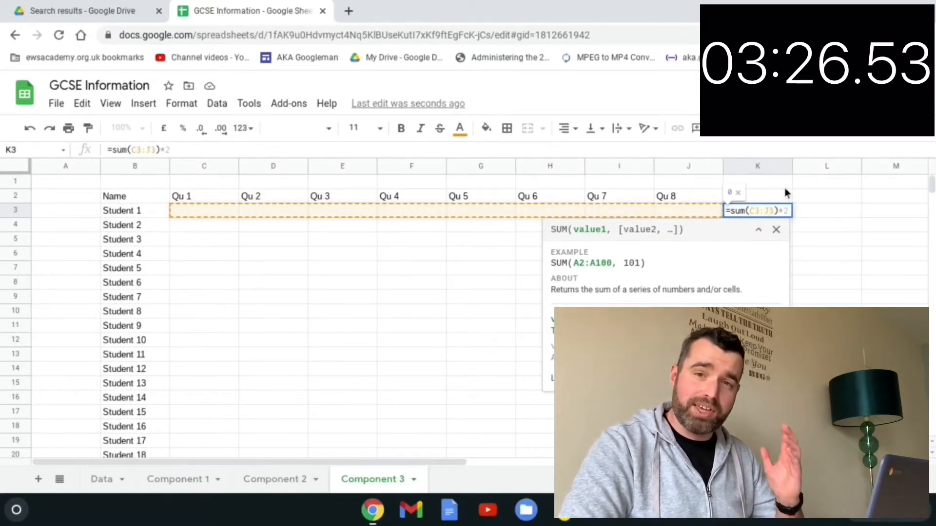
Remove the *2 multiplier from the K3 formula so that it reads =sum(C3:J3)
{"action": "key", "text": "Right"}
{"action": "key", "text": "Right"}
{"action": "key", "text": "Right"}
{"action": "key", "text": "Right"}
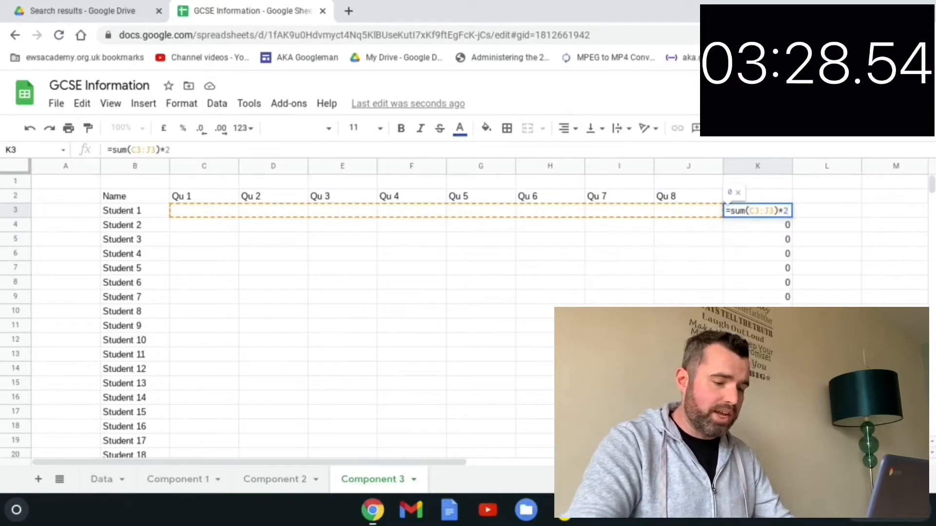
{"action": "key", "text": "BackSpace"}
{"action": "key", "text": "BackSpace"}
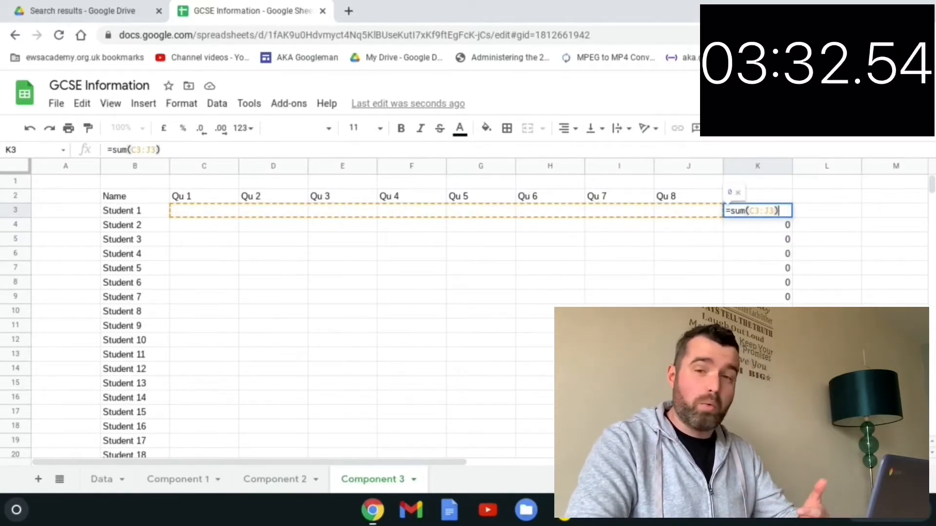
{"action": "key", "text": "Return"}
Fill the total formula from K3 down to K32 for all students on the Component 3 sheet
{"action": "key", "text": "Up"}
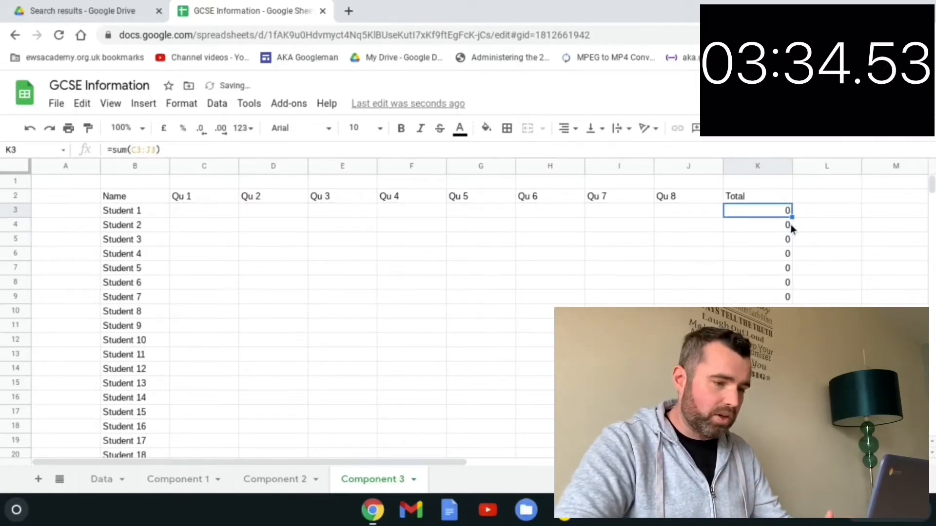
{"action": "left_click_drag", "start_coordinate": [793, 218], "coordinate": [789, 332]}
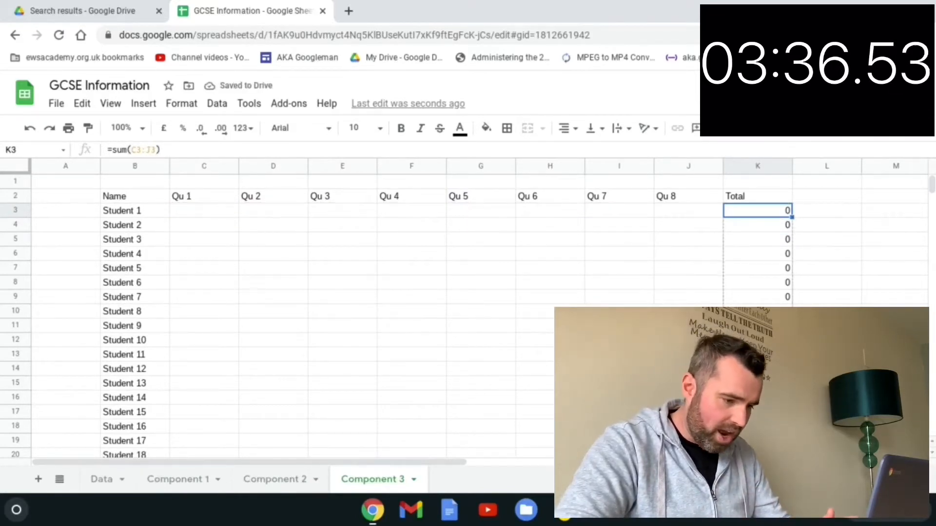
{"action": "scroll", "coordinate": [479, 317], "scroll_direction": "down", "scroll_amount": 5}
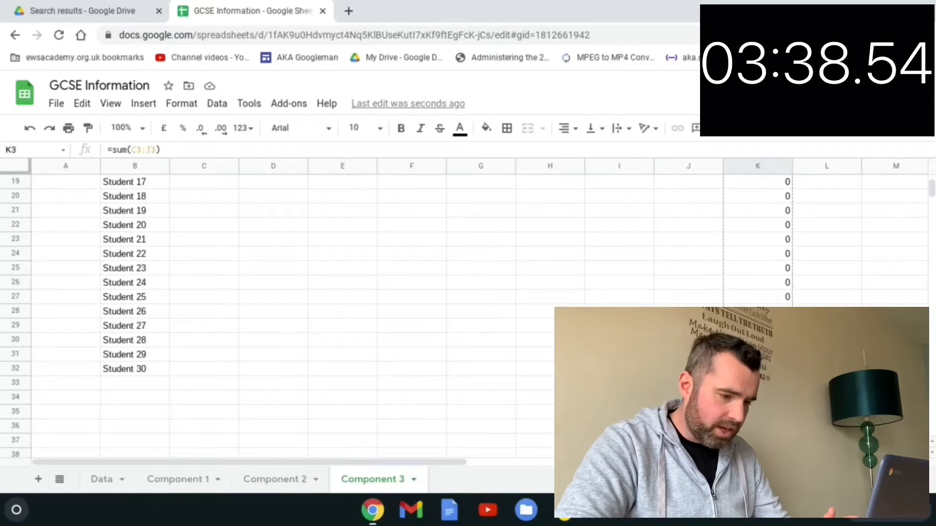
{"action": "left_click_drag", "start_coordinate": [785, 369], "coordinate": [784, 369]}
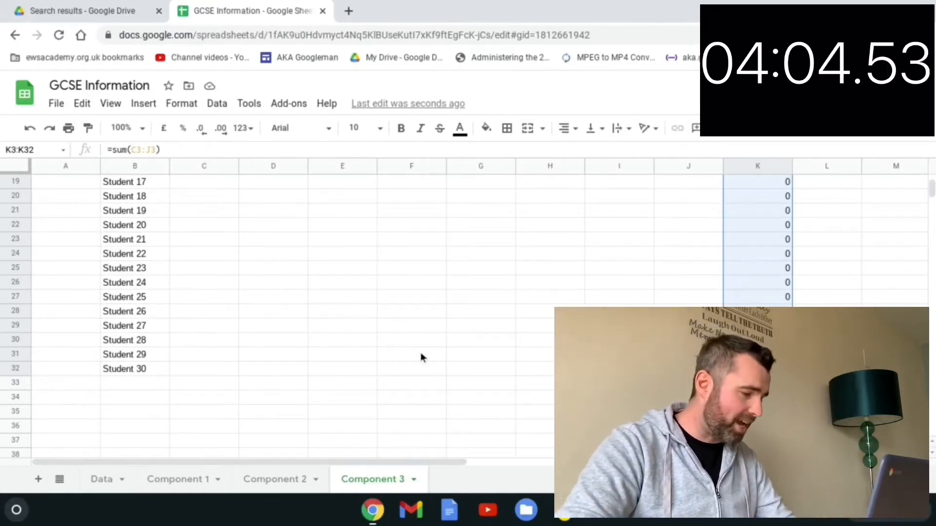
{"action": "scroll", "coordinate": [611, 290], "scroll_direction": "up", "scroll_amount": 6}
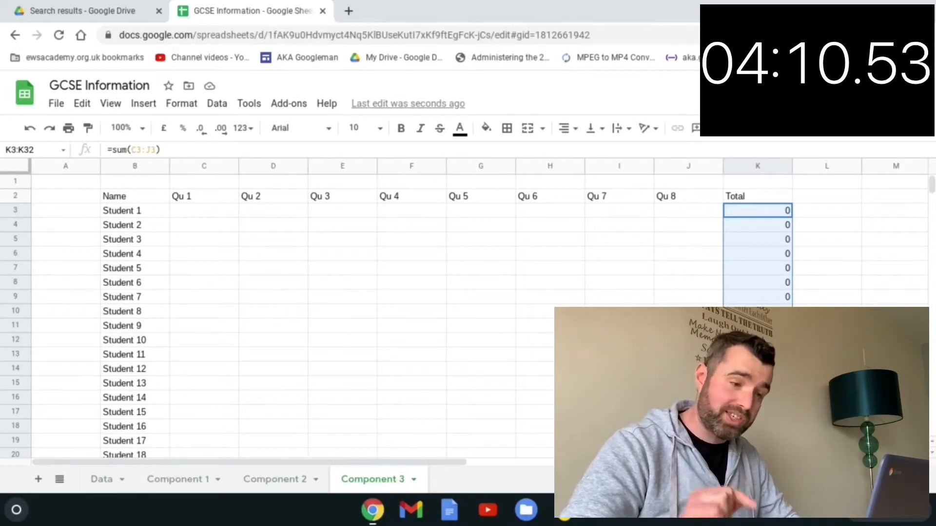
{"action": "left_click", "coordinate": [771, 213]}
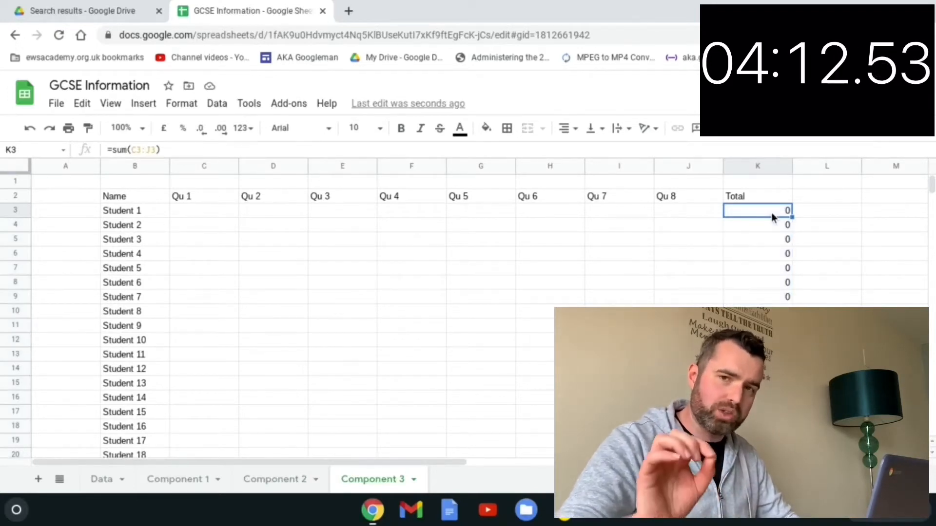
Move the Target Grade column on the Data sheet from column C to column H
{"action": "left_click", "coordinate": [97, 480]}
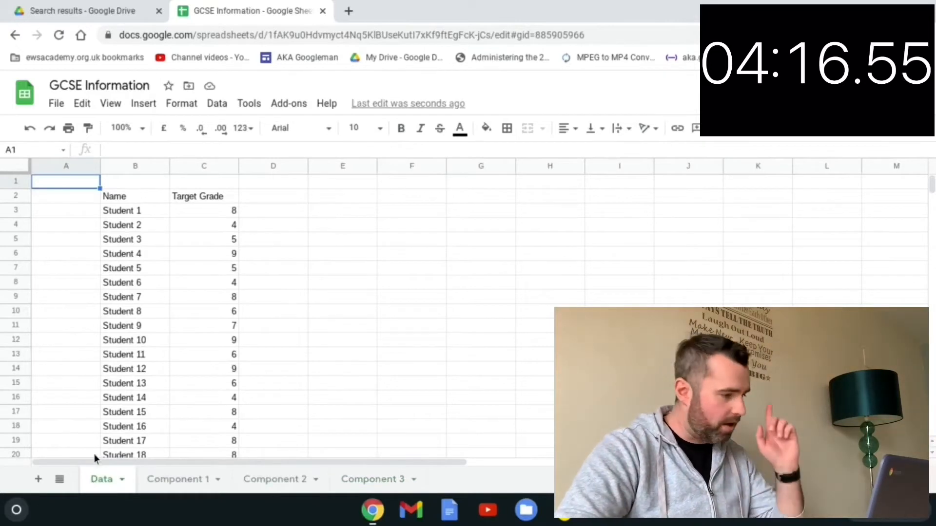
{"action": "left_click", "coordinate": [194, 164]}
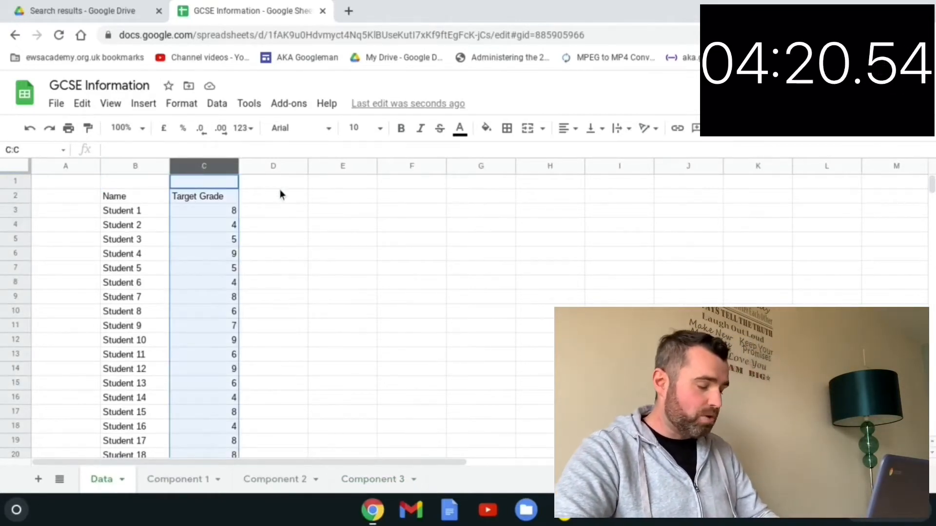
{"action": "key", "text": "ctrl+c"}
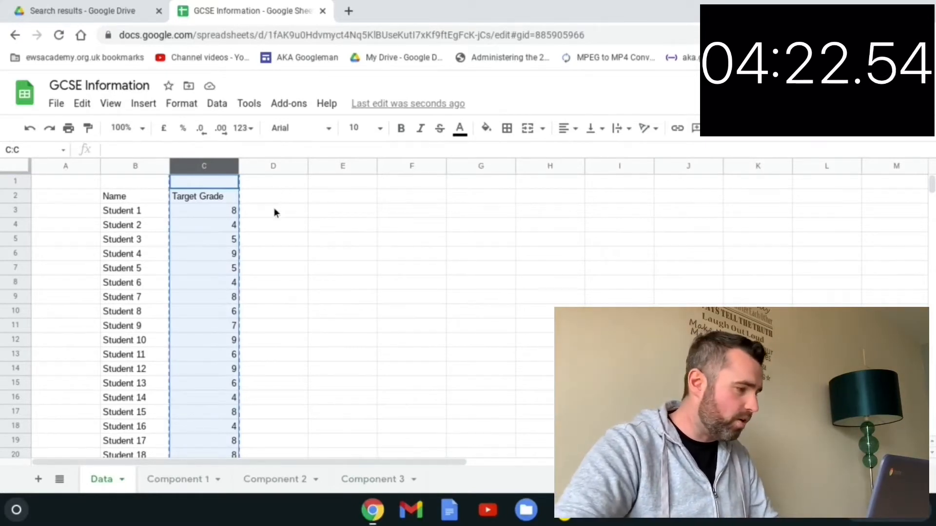
{"action": "left_click", "coordinate": [221, 196]}
{"action": "left_click", "coordinate": [266, 196]}
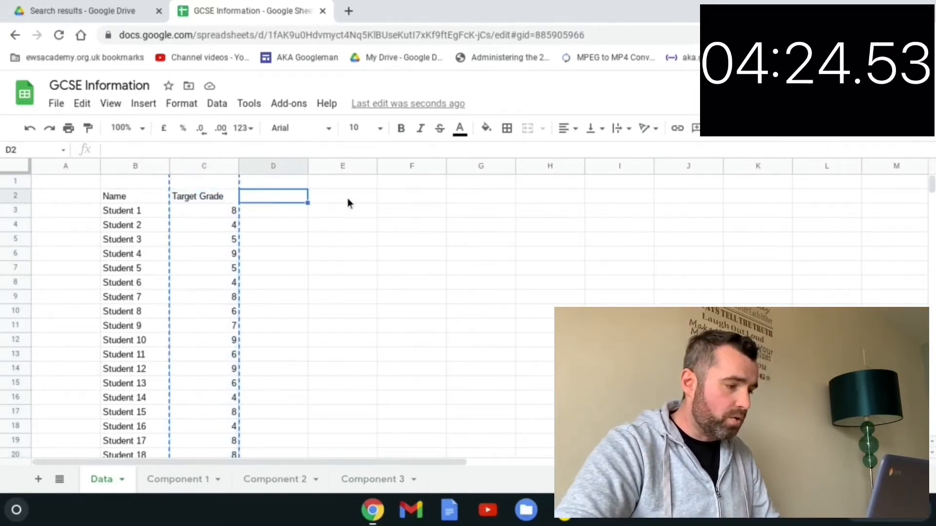
{"action": "left_click", "coordinate": [348, 198]}
{"action": "left_click", "coordinate": [402, 195]}
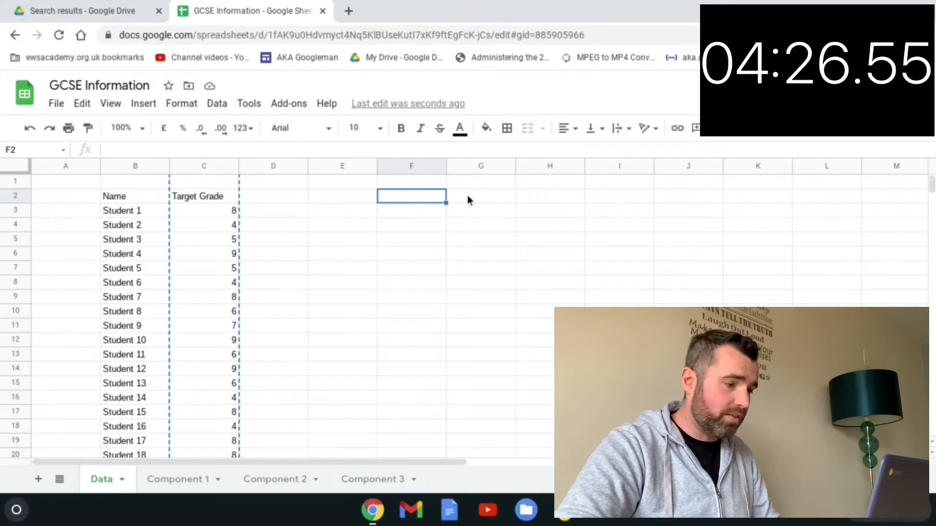
{"action": "left_click", "coordinate": [467, 197]}
{"action": "left_click", "coordinate": [552, 201]}
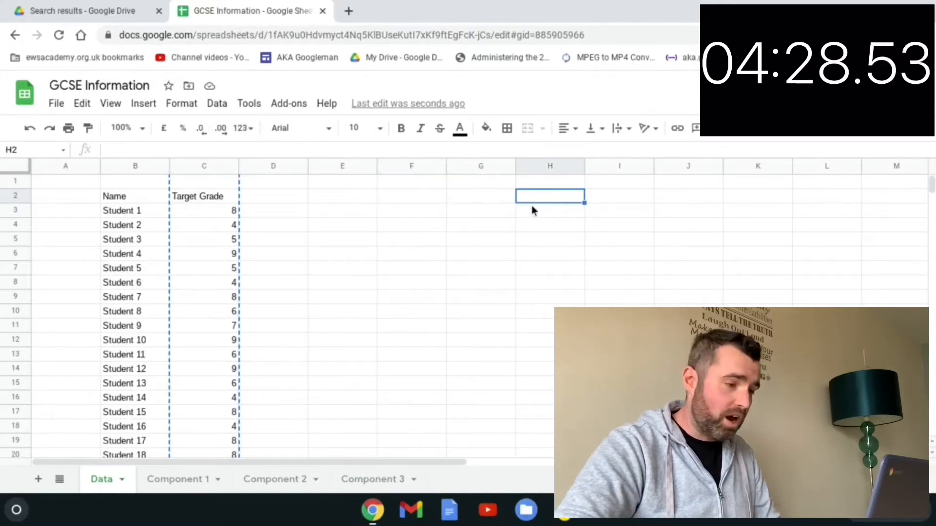
{"action": "left_click", "coordinate": [549, 168]}
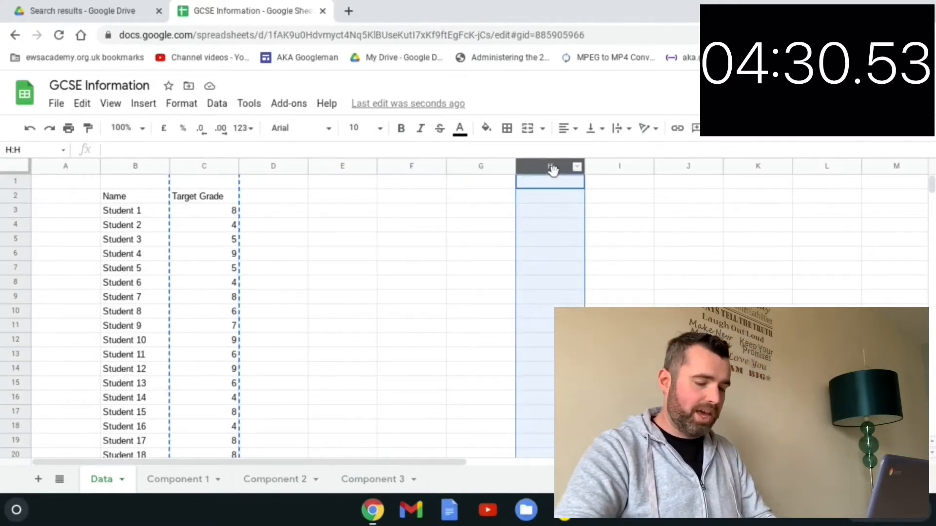
{"action": "key", "text": "ctrl+v"}
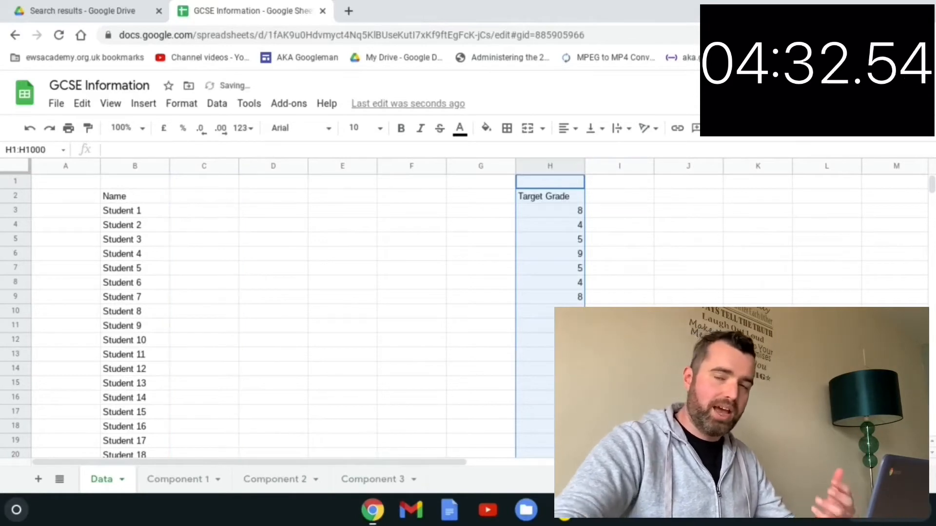
Enter the headers Component 1, Component 2 and Component 3 in C2:E2 of the Data sheet
{"action": "left_click_drag", "start_coordinate": [227, 198], "coordinate": [225, 189]}
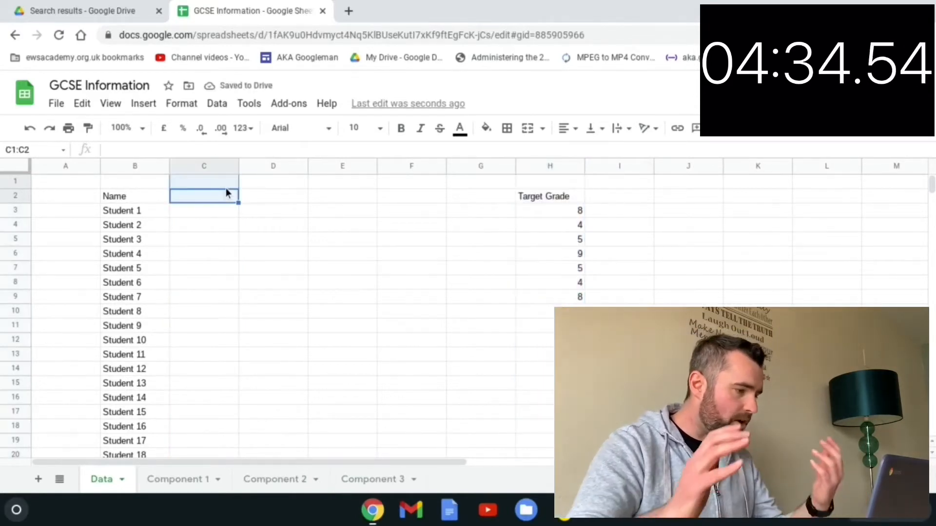
{"action": "left_click", "coordinate": [225, 193]}
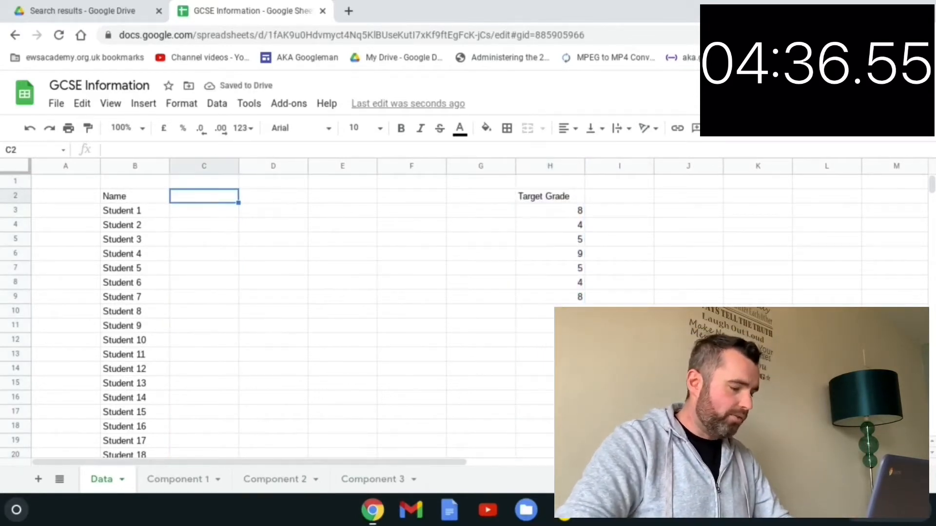
{"action": "type", "text": "Component 1"}
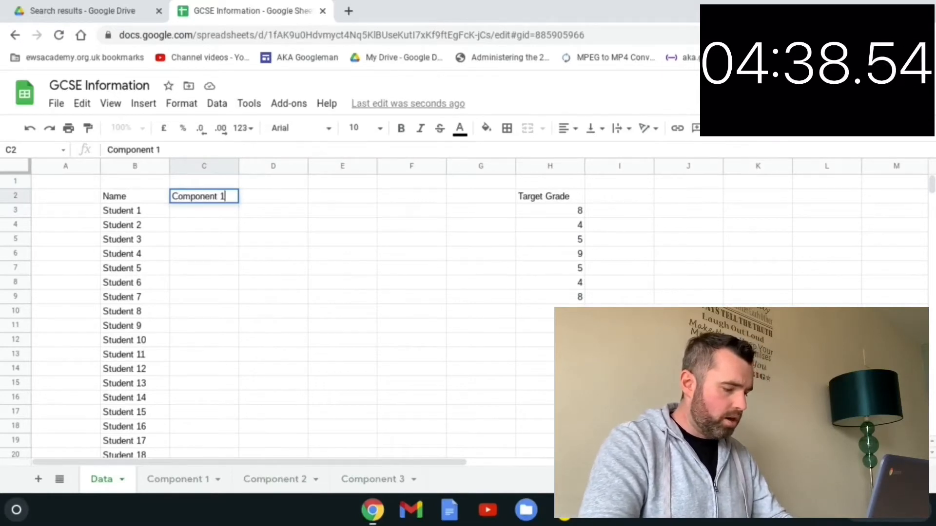
{"action": "key", "text": "Tab"}
{"action": "type", "text": "Composn"}
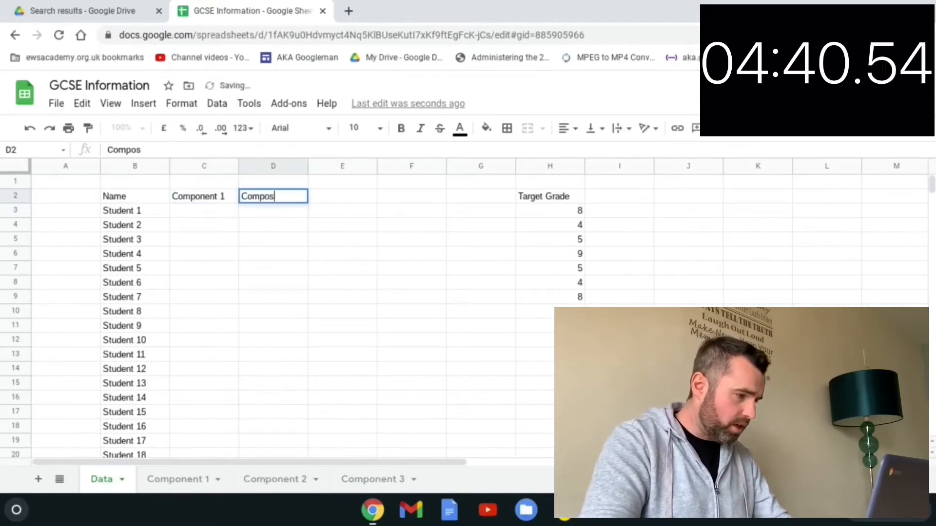
{"action": "key", "text": "BackSpace"}
{"action": "type", "text": "nent 2"}
{"action": "key", "text": "Tab"}
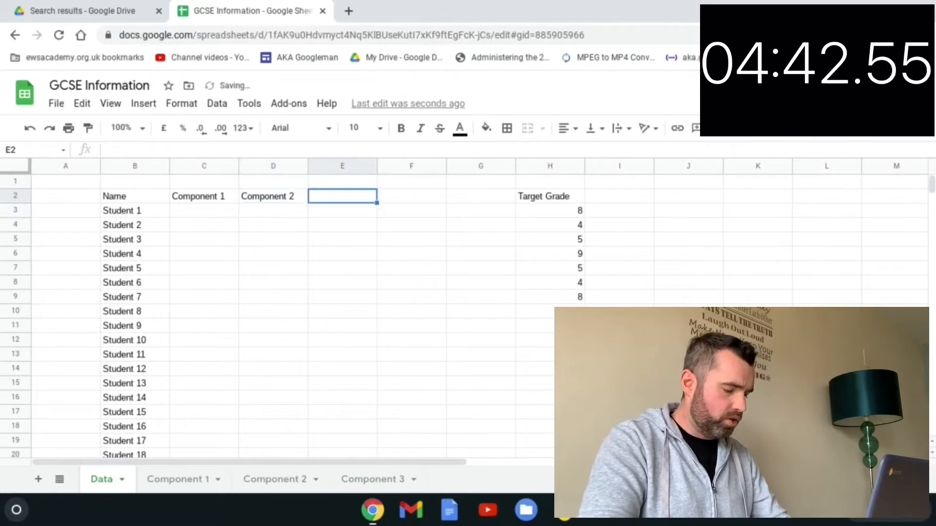
{"action": "type", "text": "Component 3"}
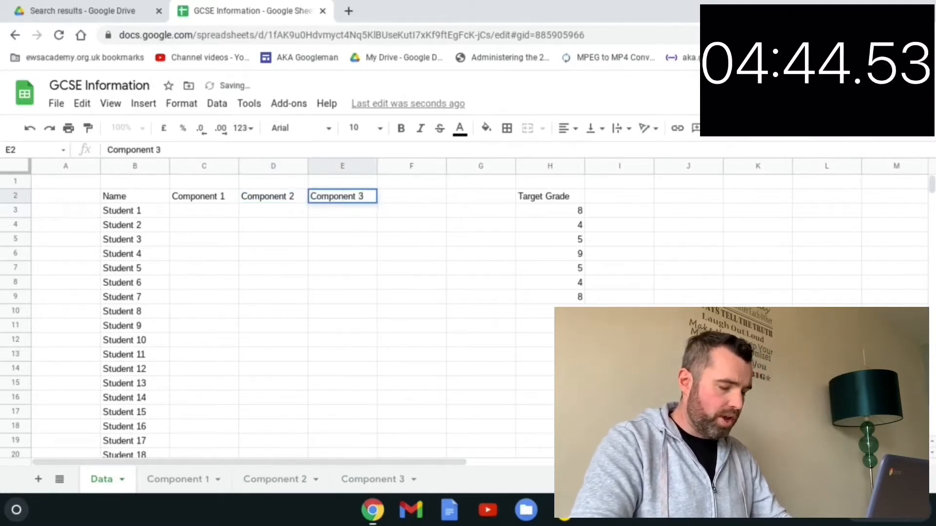
Enter the headers Total MArks in F2 and Grade in G2
{"action": "key", "text": "Tab"}
{"action": "type", "text": "Total MArks"}
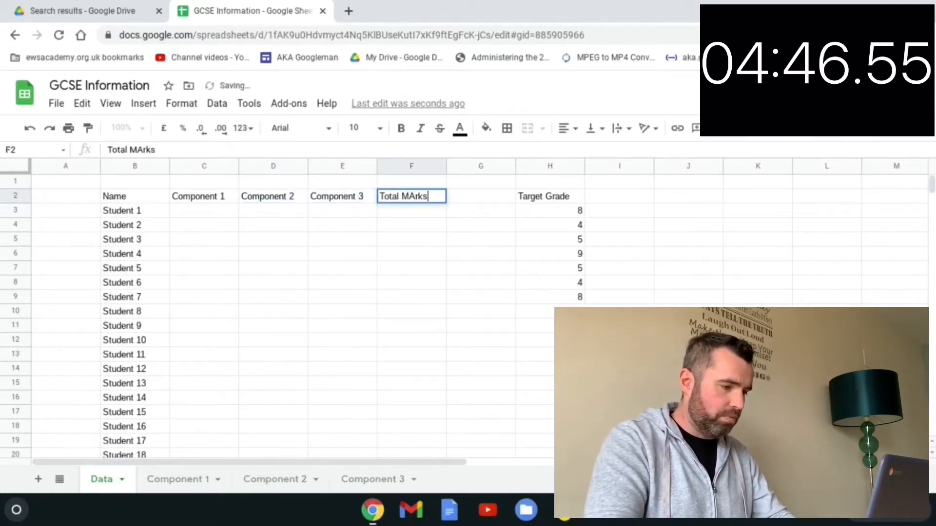
{"action": "key", "text": "Tab"}
{"action": "type", "text": "Grade"}
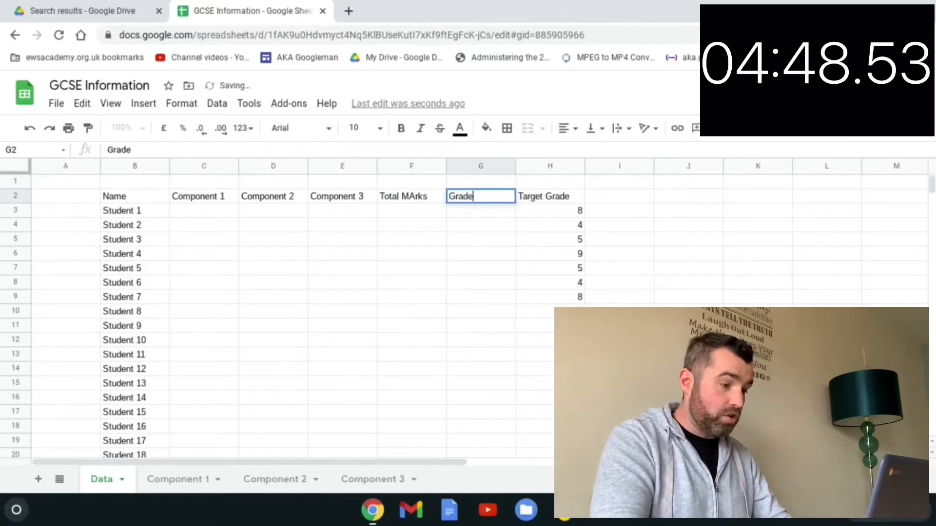
{"action": "key", "text": "Return"}
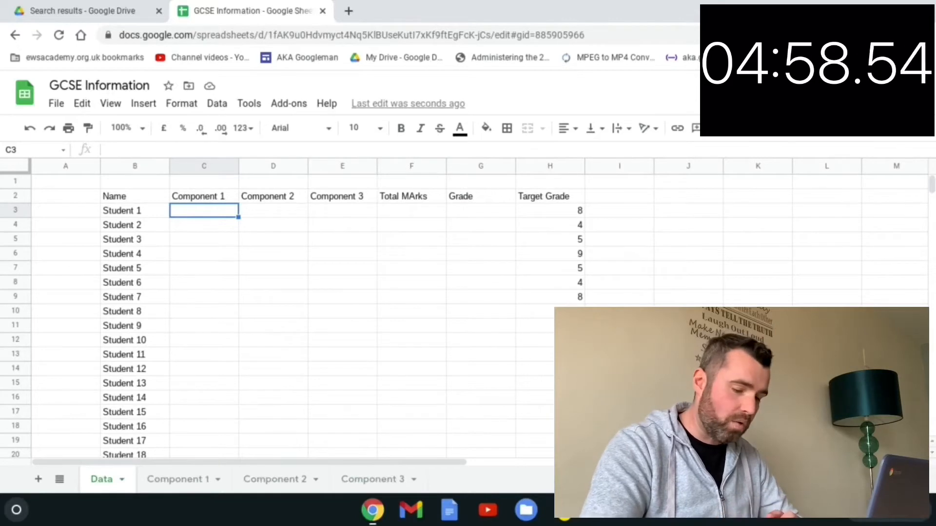
Begin an INDIRECT formula in C3 for Student 1's Component 1 mark
{"action": "type", "text": "=ind"}
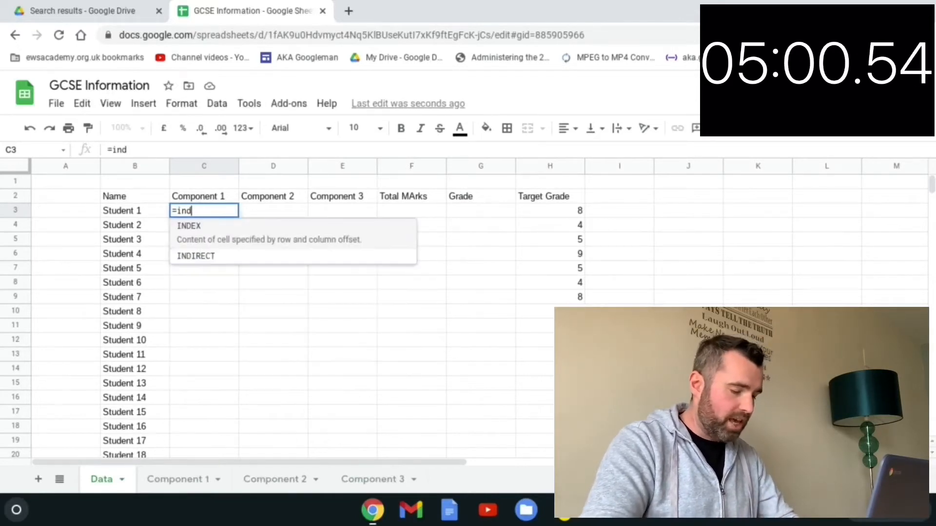
{"action": "key", "text": "Down"}
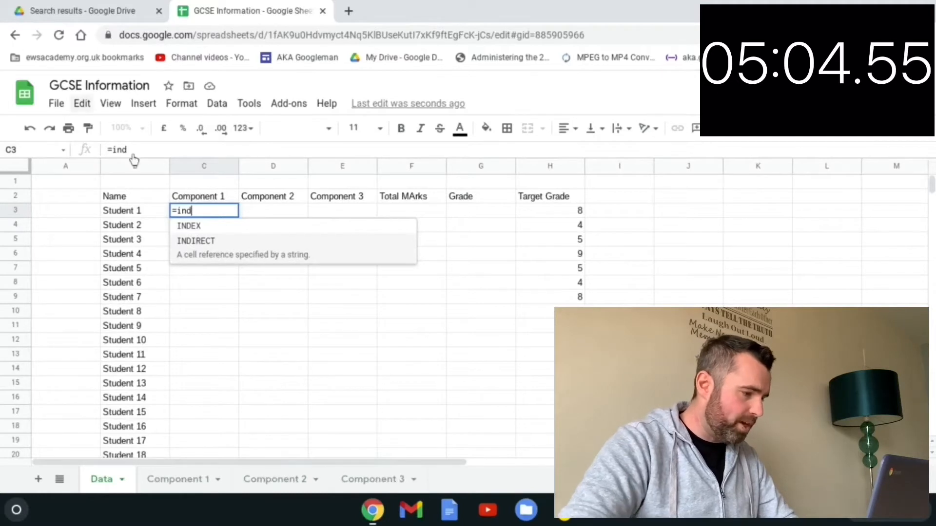
{"action": "left_click", "coordinate": [199, 242]}
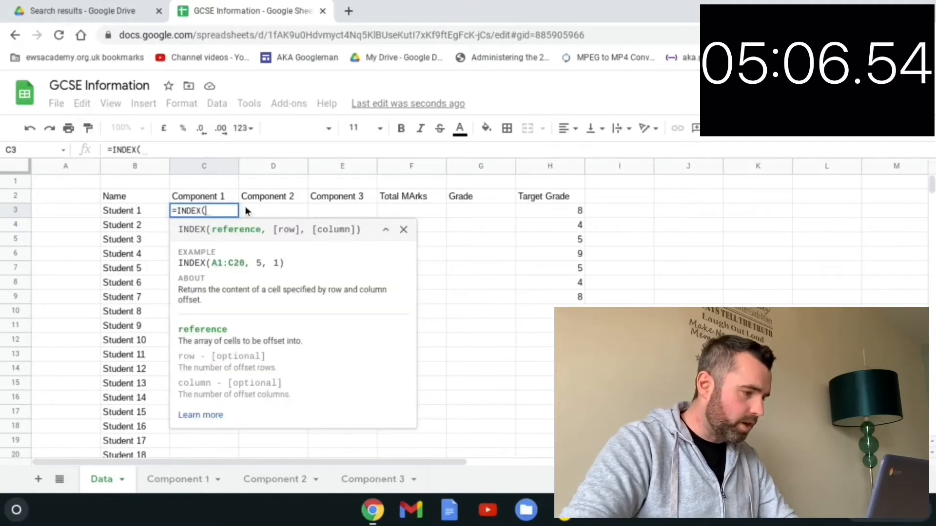
{"action": "key", "text": "BackSpace"}
{"action": "key", "text": "BackSpace"}
{"action": "key", "text": "BackSpace"}
{"action": "type", "text": "irect("}
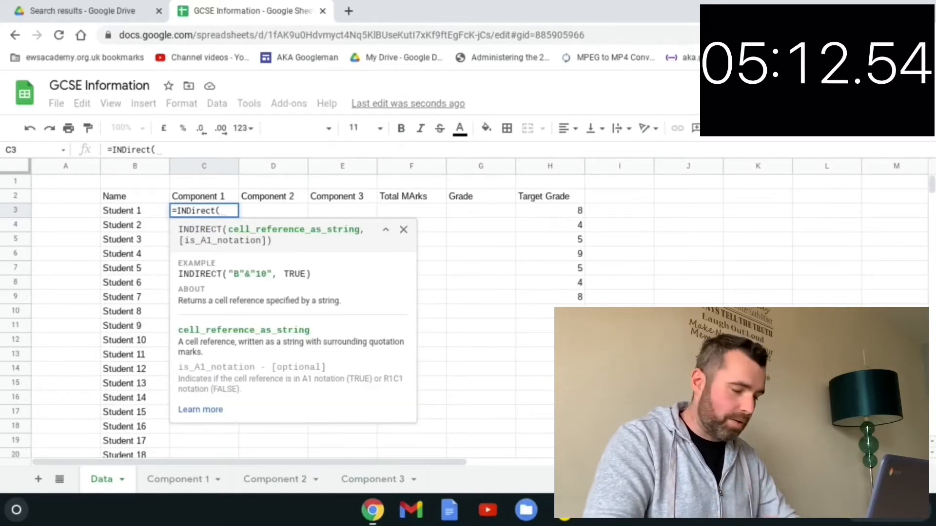
Add the opening quotation mark and the sheet reference Component 1! to the INDIRECT formula in C3
{"action": "type", "text": "\""}
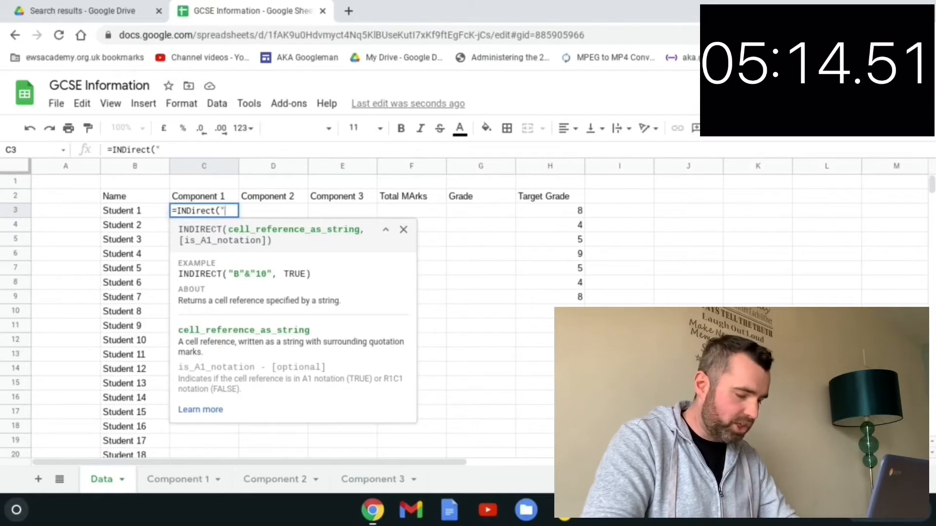
{"action": "type", "text": "Compno"}
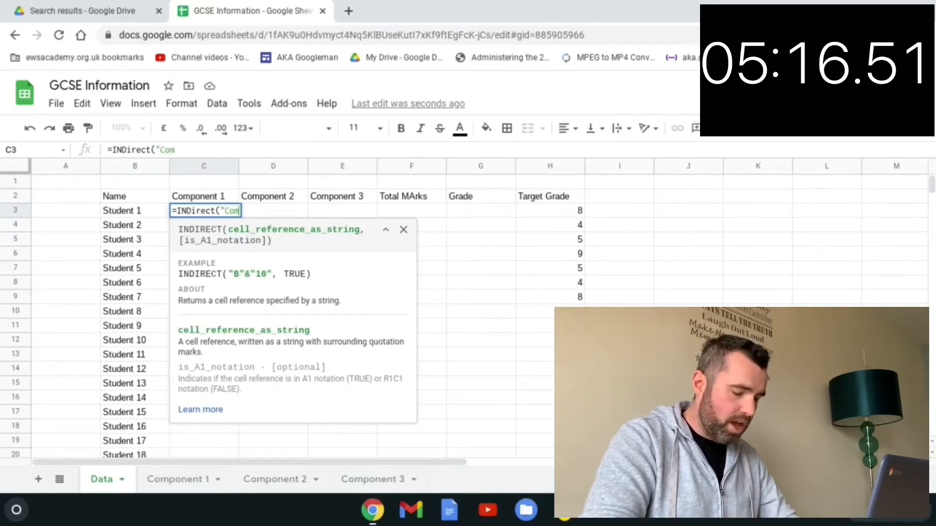
{"action": "key", "text": "BackSpace"}
{"action": "key", "text": "BackSpace"}
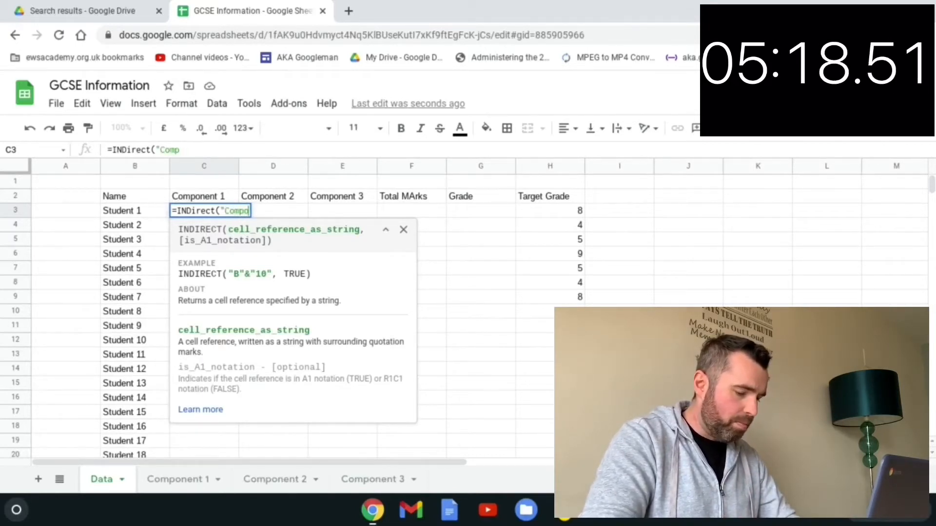
{"action": "type", "text": "onpent 1"}
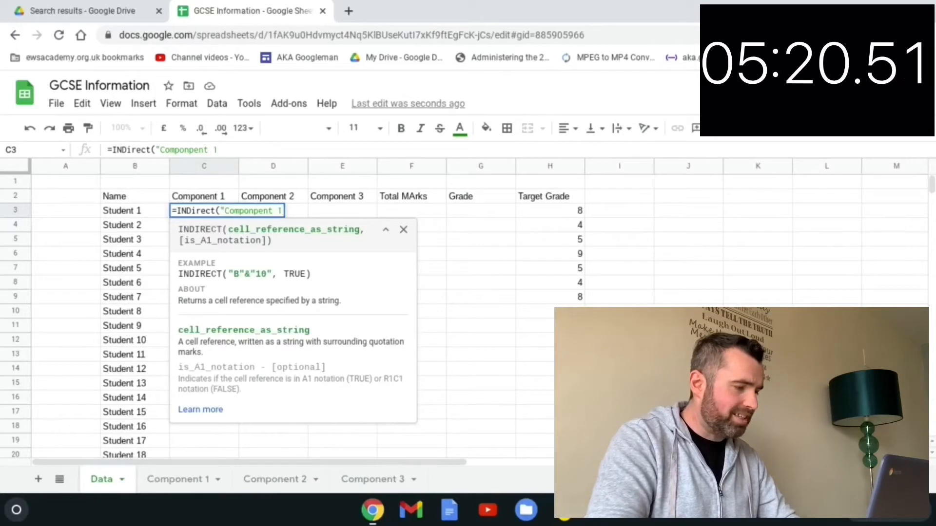
{"action": "key", "text": "Left"}
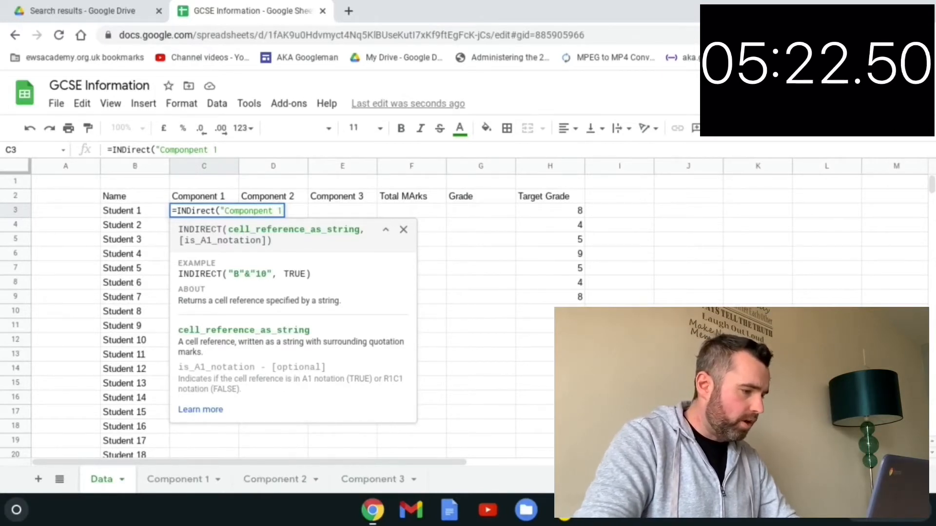
{"action": "key", "text": "BackSpace"}
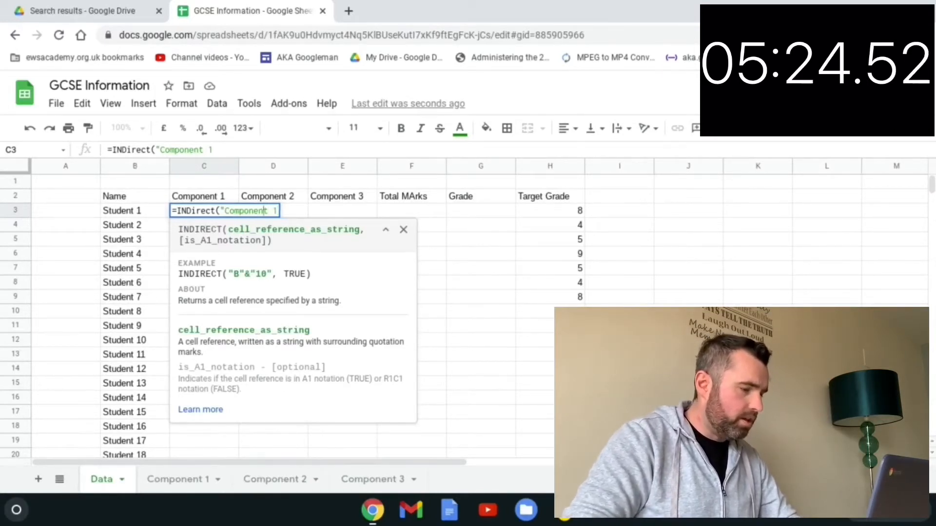
{"action": "key", "text": "Right"}
{"action": "key", "text": "Right"}
{"action": "type", "text": "!"}
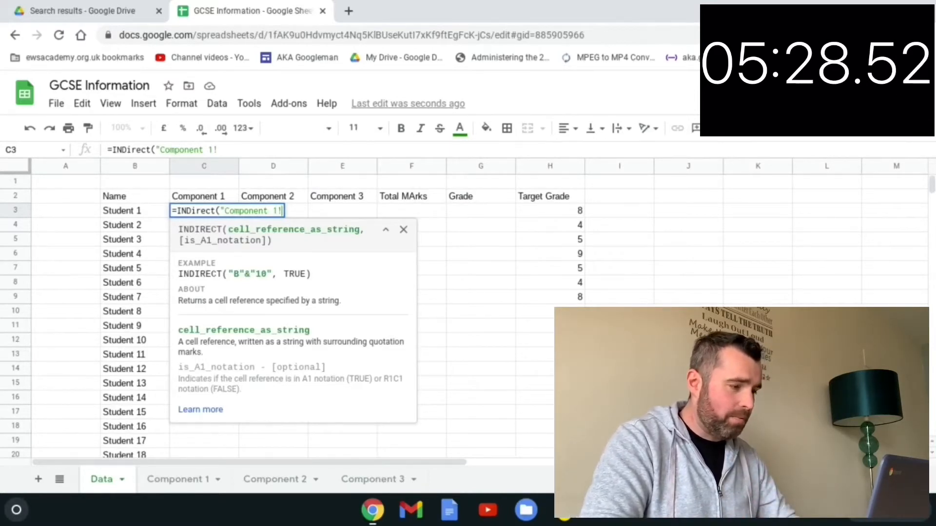
Complete the C3 formula with the range F3:F so that it reads =INDirect("Component 1!F3:F")
{"action": "type", "text": "F3"}
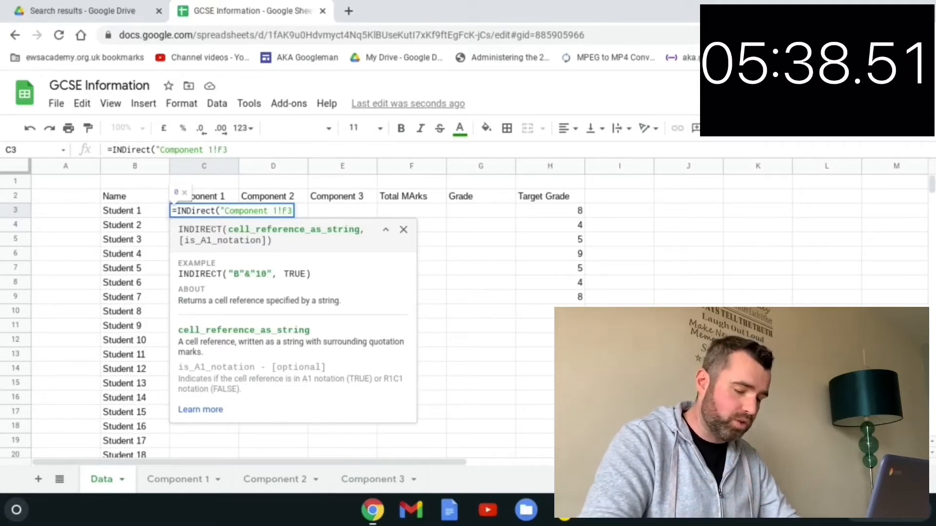
{"action": "type", "text": ":F"}
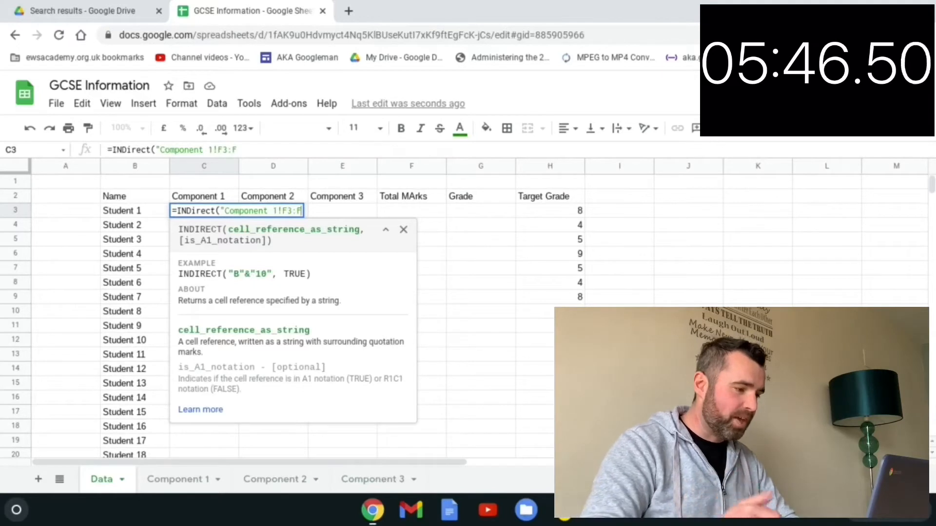
{"action": "type", "text": "\""}
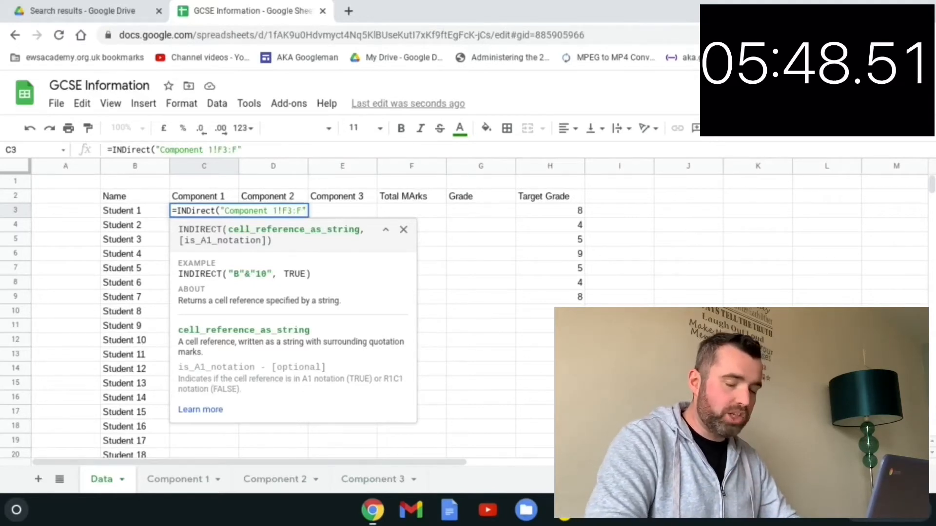
{"action": "type", "text": ")"}
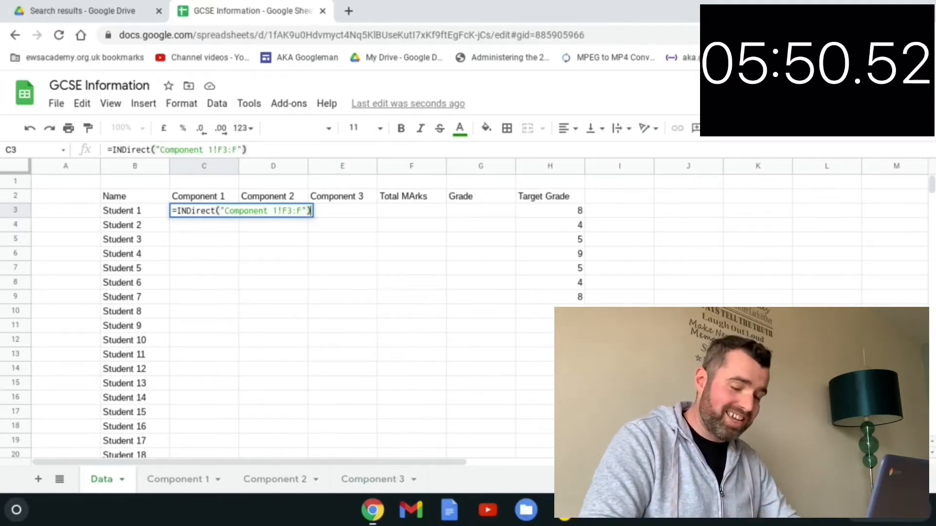
{"action": "key", "text": "Return"}
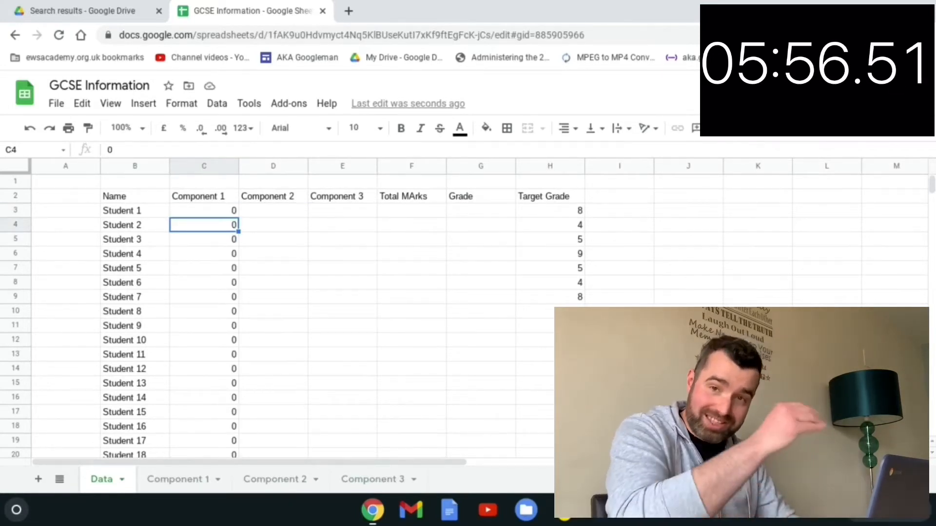
Fill the INDIRECT formula from C3 across to E3 under the Component 2 and Component 3 headers
{"action": "left_click", "coordinate": [220, 213]}
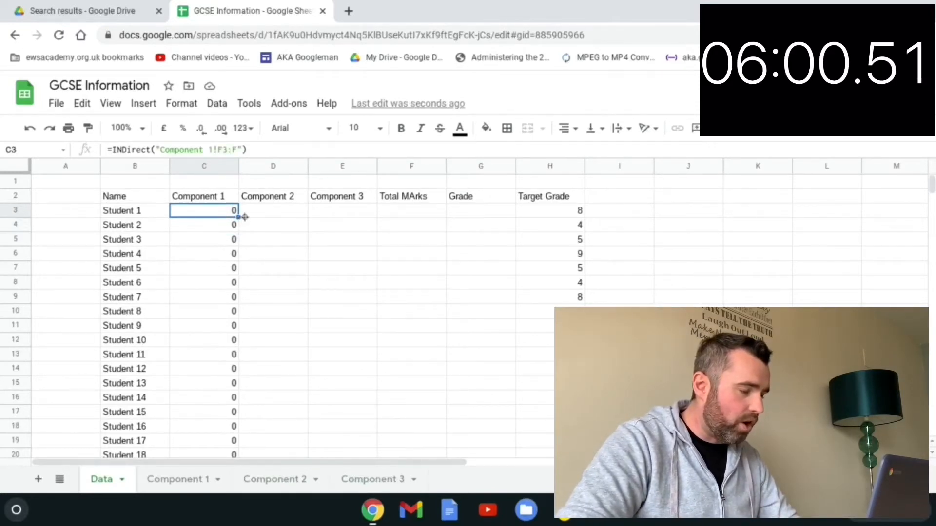
{"action": "left_click_drag", "start_coordinate": [244, 217], "coordinate": [346, 218]}
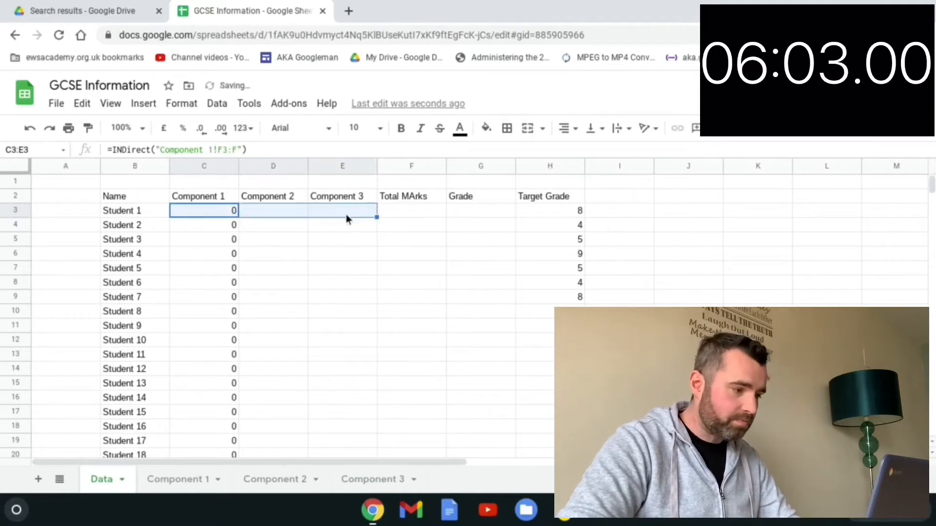
Edit the INDIRECT formula in D3 to reference the Component 2 sheet, so it reads =INDirect("Component 2!F3:F")
{"action": "left_click", "coordinate": [278, 211]}
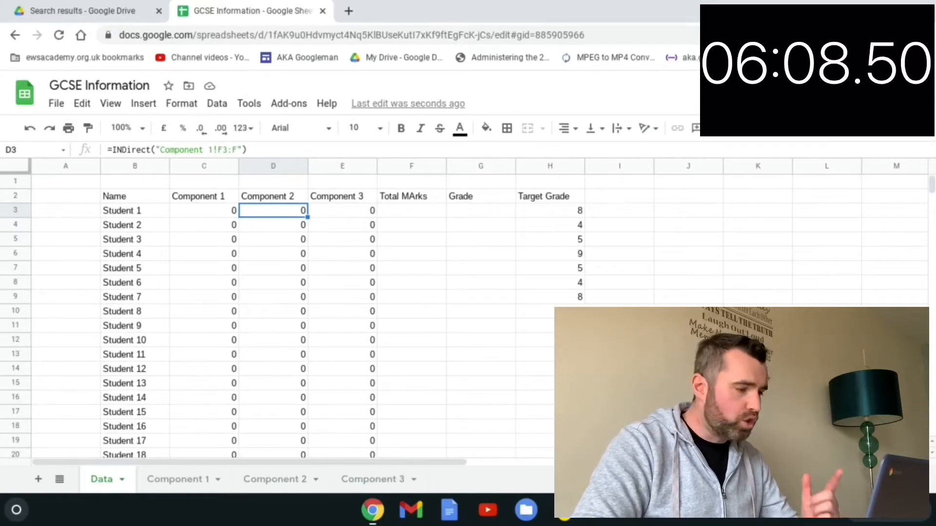
{"action": "key", "text": "Return"}
{"action": "key", "text": "Left"}
{"action": "key", "text": "Left"}
{"action": "key", "text": "Left"}
{"action": "key", "text": "Left"}
{"action": "key", "text": "Left"}
{"action": "key", "text": "Left"}
{"action": "key", "text": "Left"}
{"action": "key", "text": "Left"}
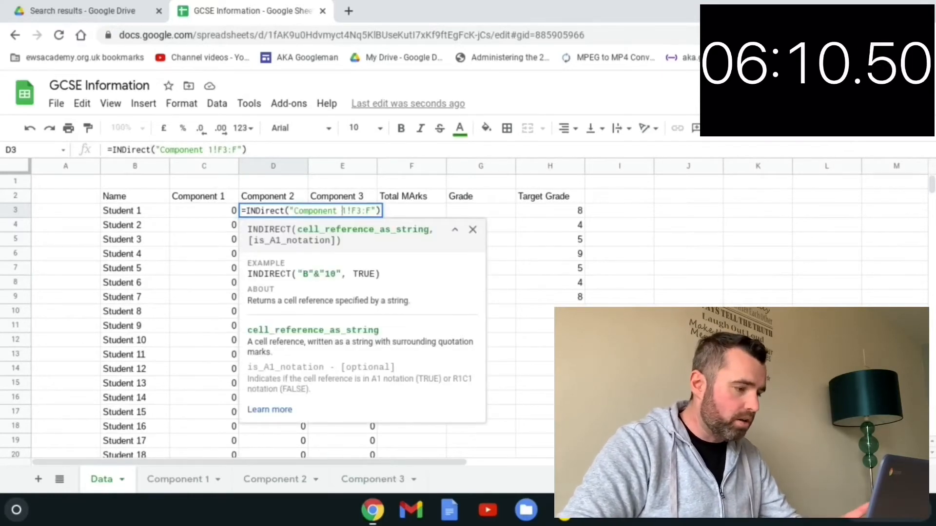
{"action": "key", "text": "Delete"}
{"action": "type", "text": "2"}
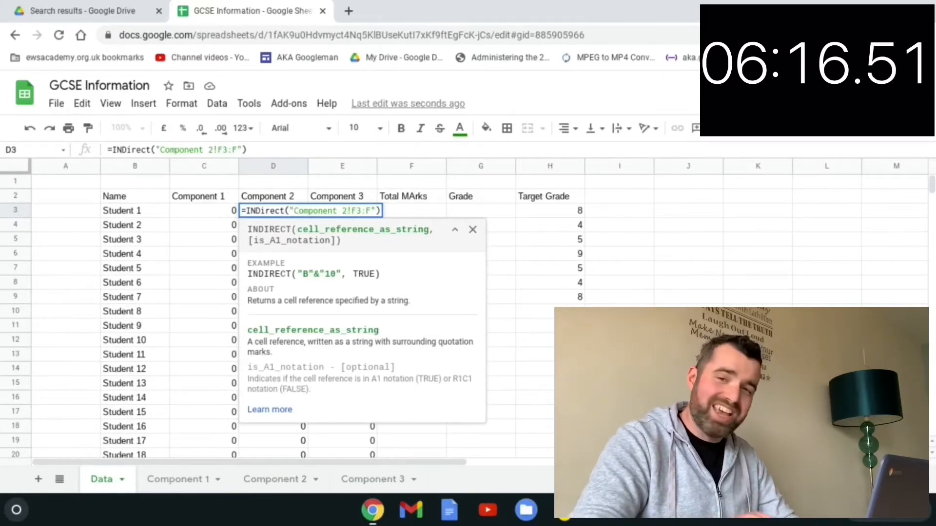
{"action": "key", "text": "Return"}
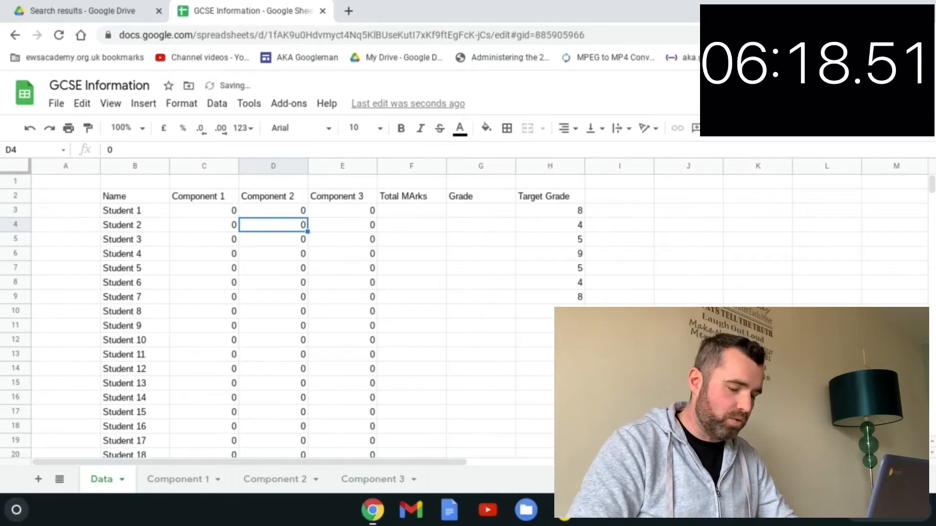
Change the sheet reference in Student 1's Component 3 formula in E3 from Component 1 to Component 3
{"action": "left_click", "coordinate": [342, 211]}
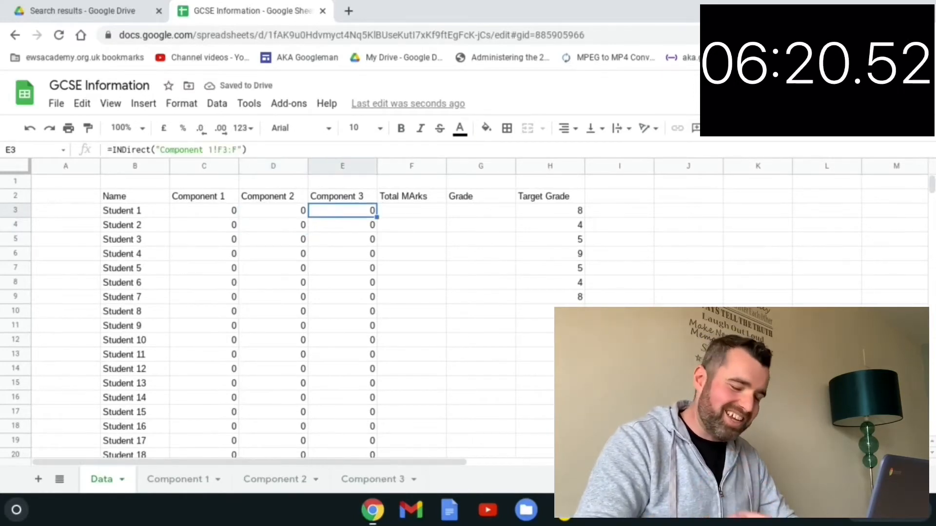
{"action": "key", "text": "Return"}
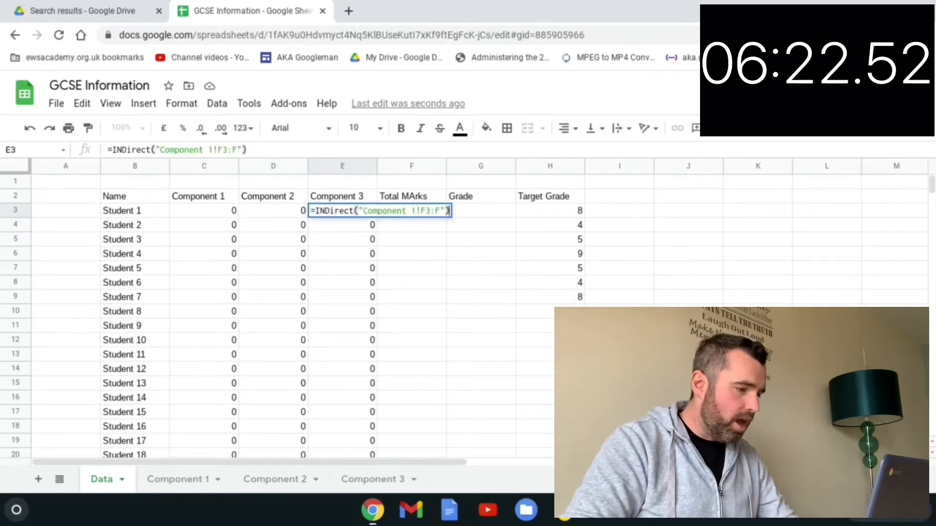
{"action": "key", "text": "Left"}
{"action": "key", "text": "Left"}
{"action": "key", "text": "Left"}
{"action": "key", "text": "Left"}
{"action": "key", "text": "Left"}
{"action": "key", "text": "BackSpace"}
{"action": "type", "text": "3"}
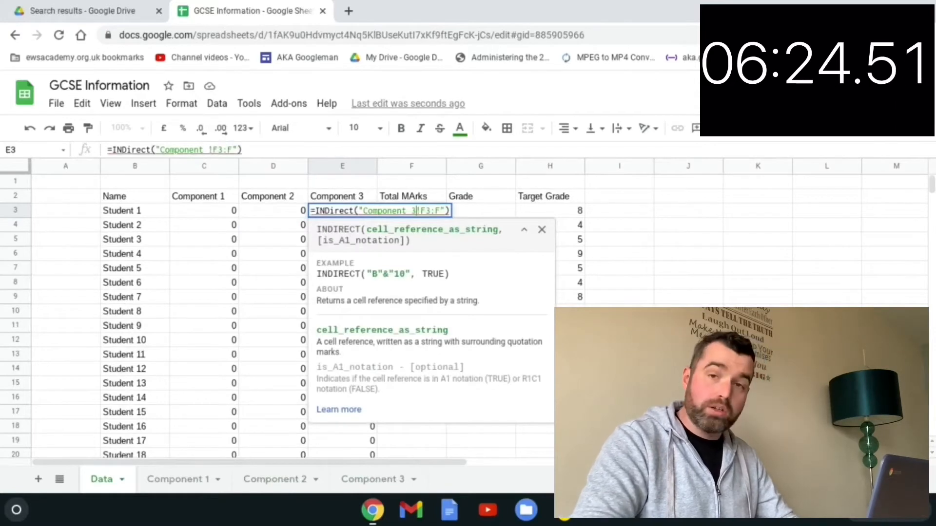
Change the range in the E3 formula to K3:K so that it reads =INDirect("Component 3!K3:K")
{"action": "key", "text": "Right"}
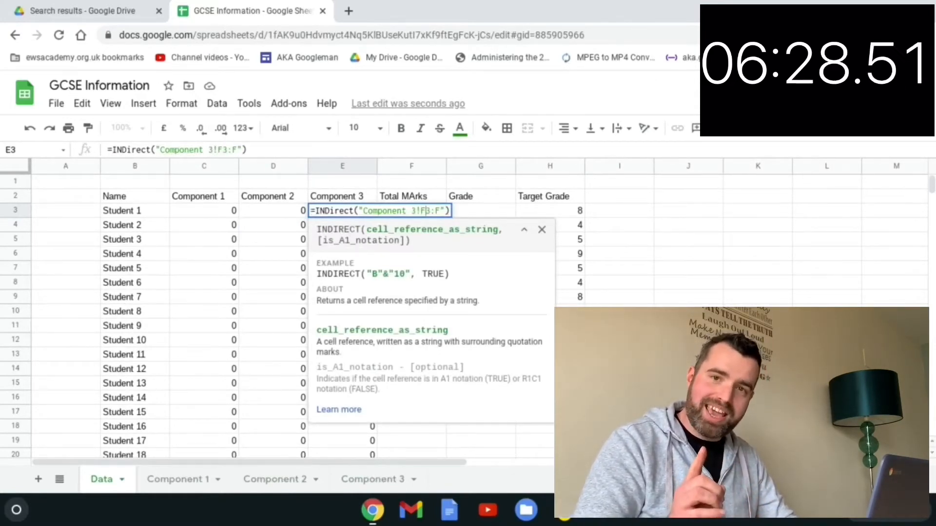
{"action": "key", "text": "BackSpace"}
{"action": "type", "text": "K"}
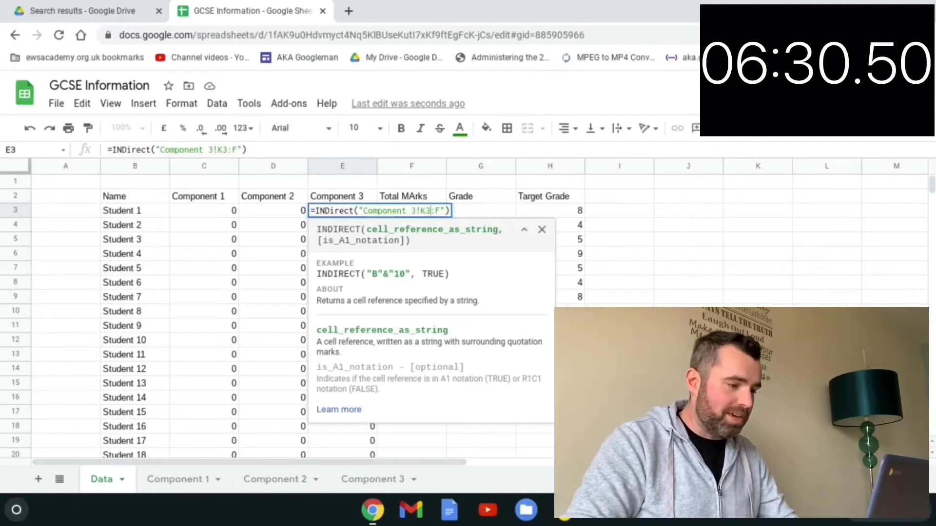
{"action": "key", "text": "Right"}
{"action": "key", "text": "Delete"}
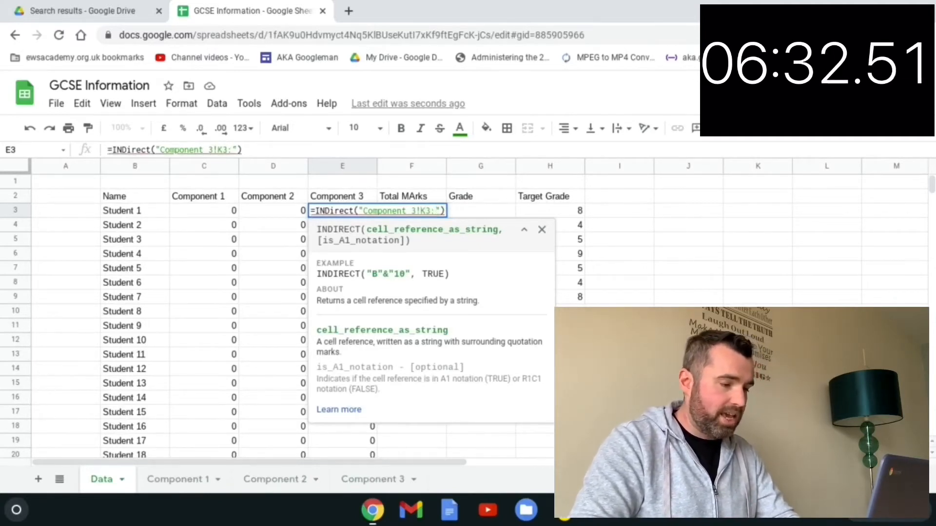
{"action": "type", "text": "K"}
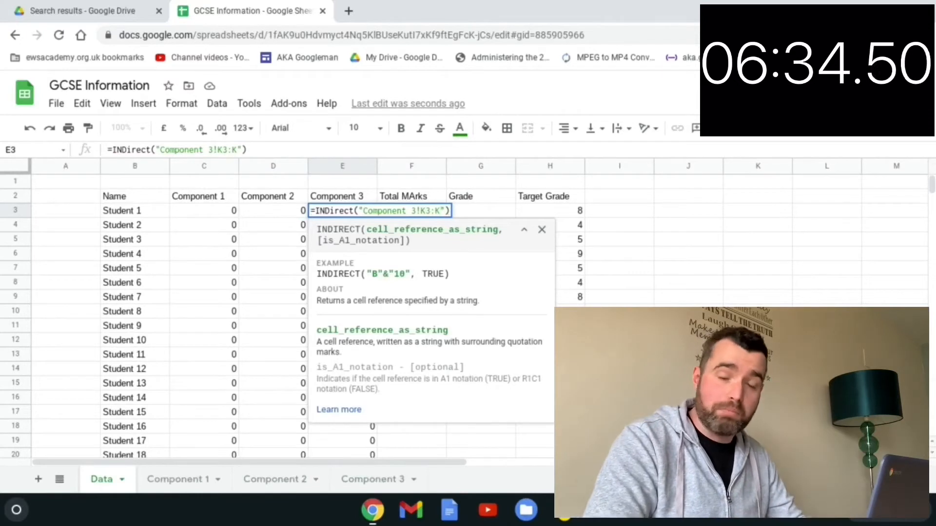
{"action": "key", "text": "Return"}
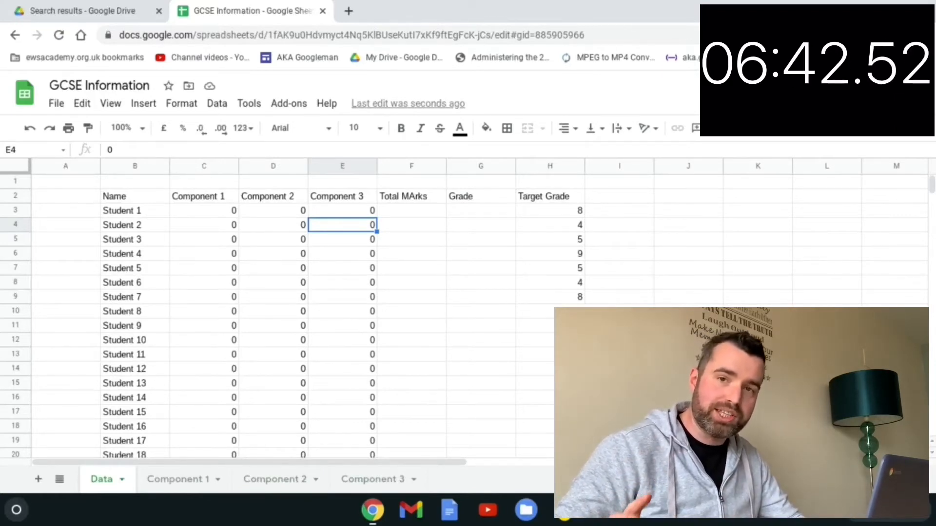
Enter =sum(C3:E3) in F3 for Student 1's total marks and fill it down to F32 for Student 30
{"action": "left_click", "coordinate": [419, 211]}
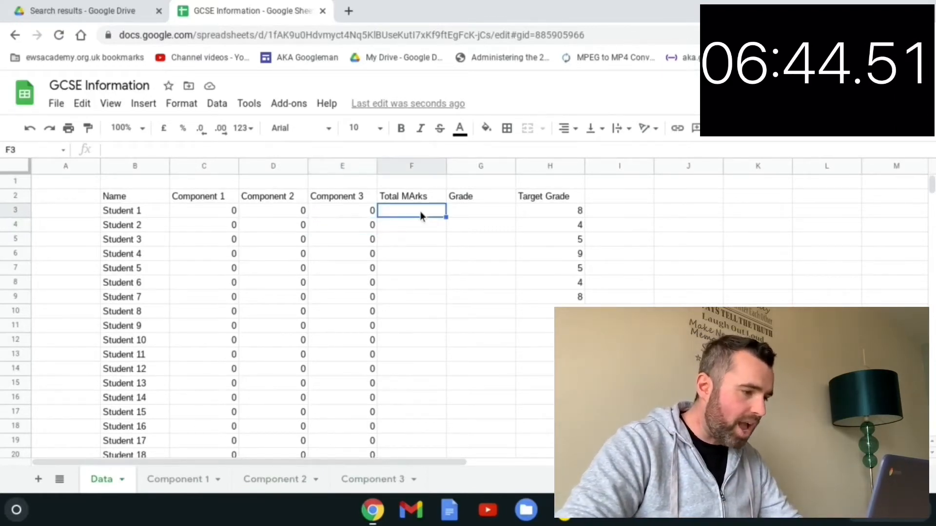
{"action": "type", "text": "="}
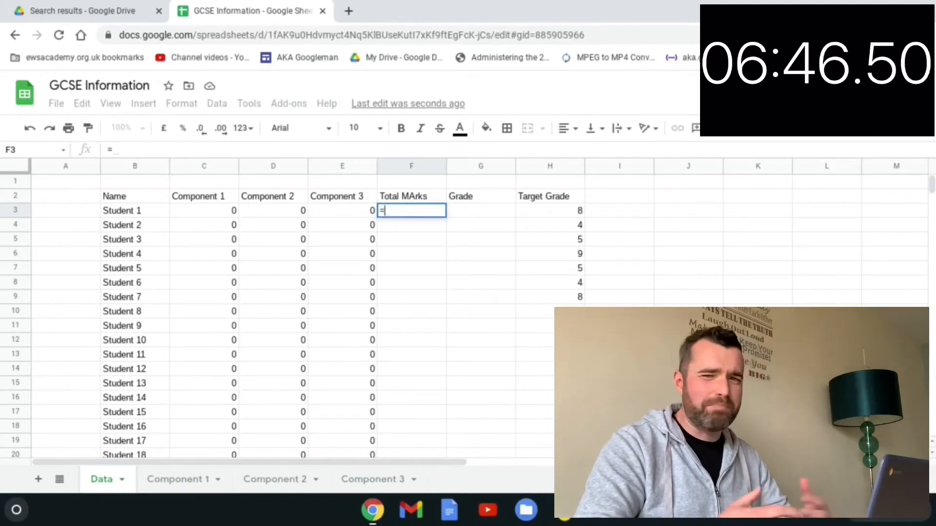
{"action": "type", "text": "sum("}
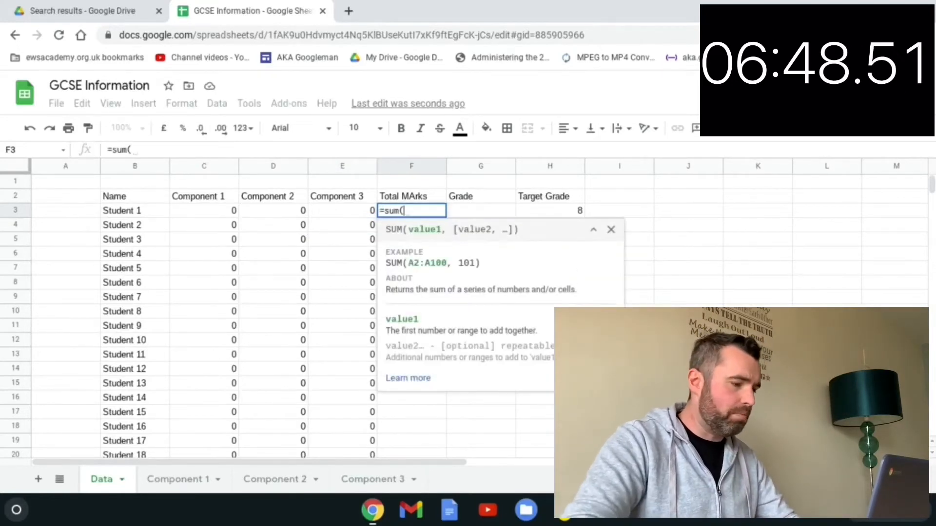
{"action": "left_click_drag", "start_coordinate": [181, 208], "coordinate": [329, 213]}
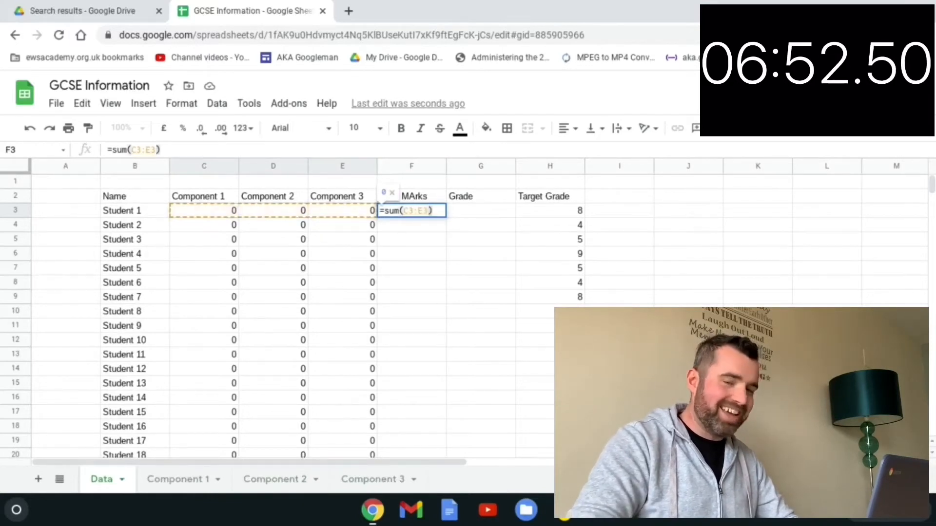
{"action": "key", "text": "Return"}
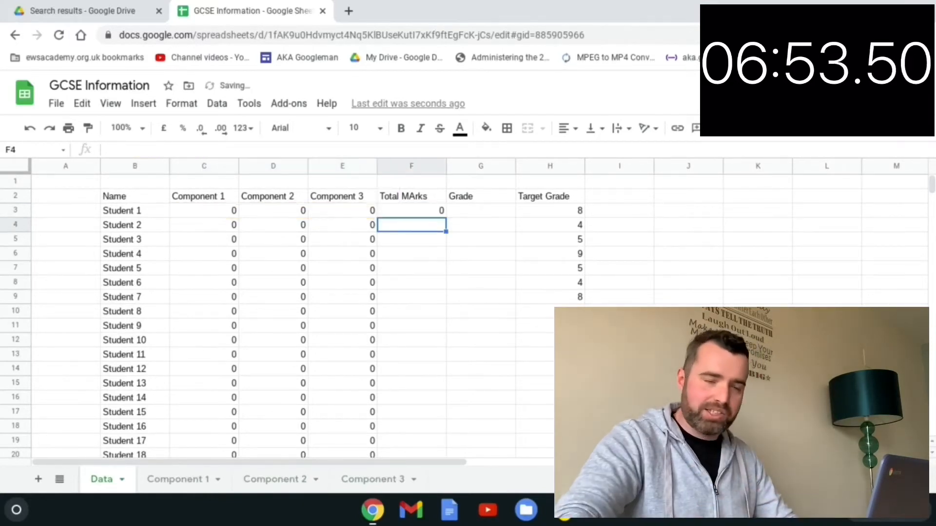
{"action": "left_click", "coordinate": [439, 210]}
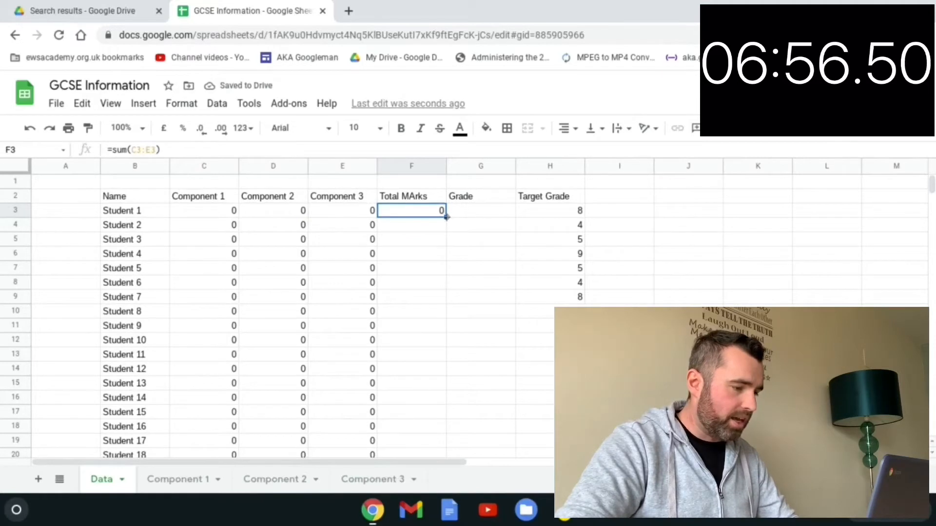
{"action": "left_click_drag", "start_coordinate": [446, 217], "coordinate": [446, 409]}
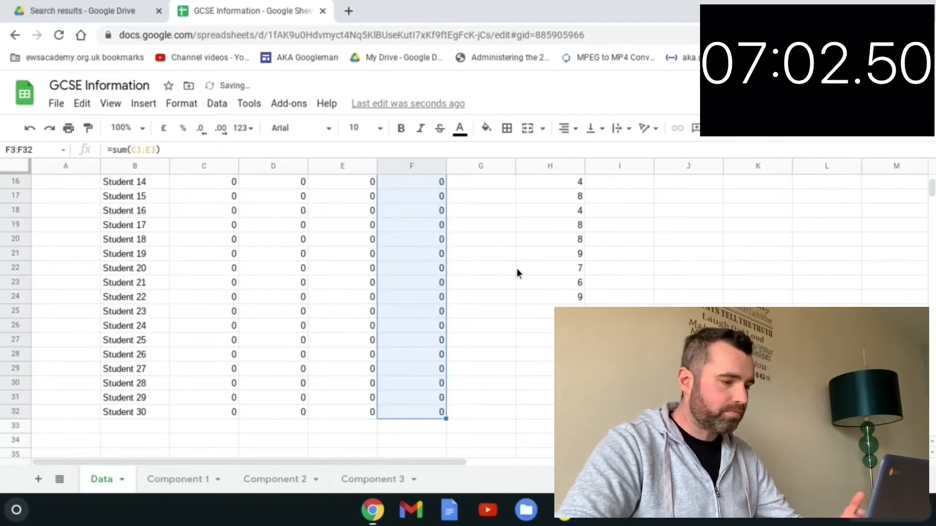
List the grades 0 to 9 down column P in P8:P17, away from the student data
{"action": "left_click", "coordinate": [512, 258]}
{"action": "scroll", "coordinate": [529, 303], "scroll_direction": "up", "scroll_amount": 5}
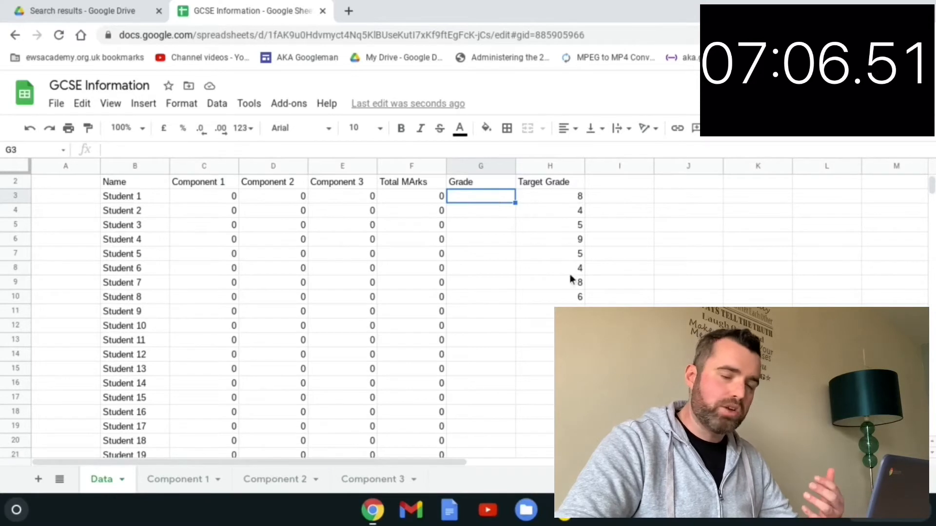
{"action": "scroll", "coordinate": [576, 275], "scroll_direction": "down", "scroll_amount": 2}
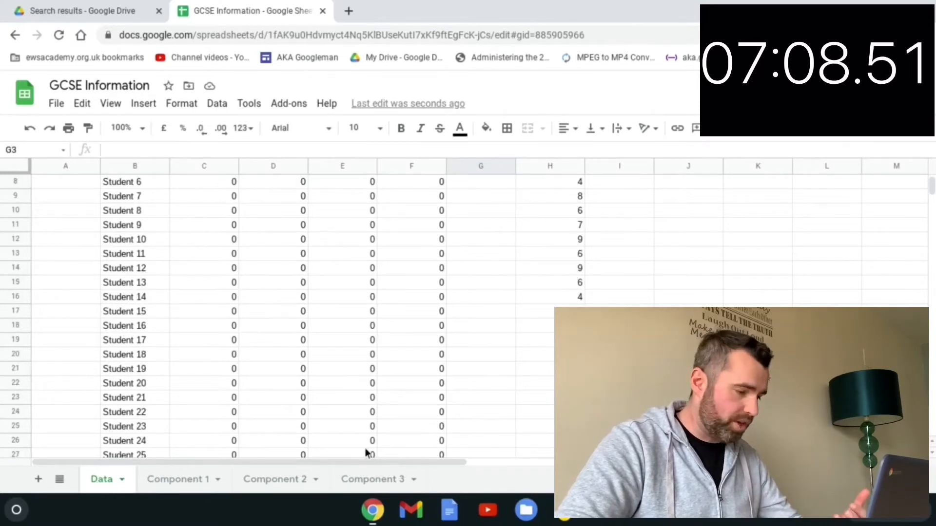
{"action": "left_click_drag", "start_coordinate": [323, 460], "coordinate": [464, 461]}
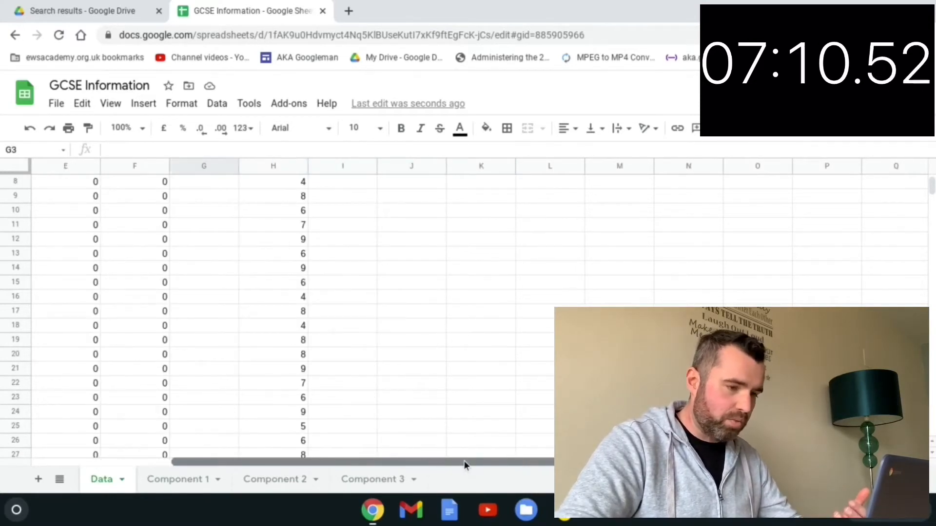
{"action": "left_click", "coordinate": [818, 185]}
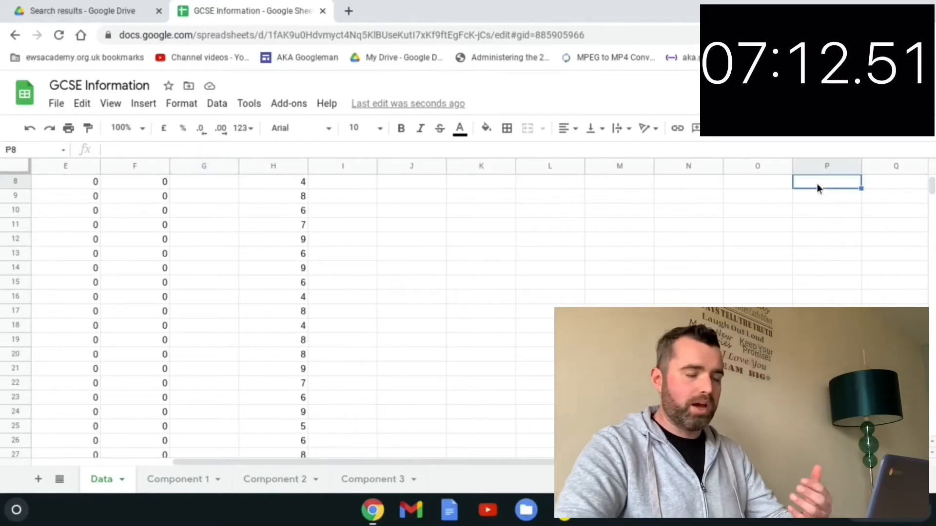
{"action": "type", "text": "0"}
{"action": "key", "text": "Return"}
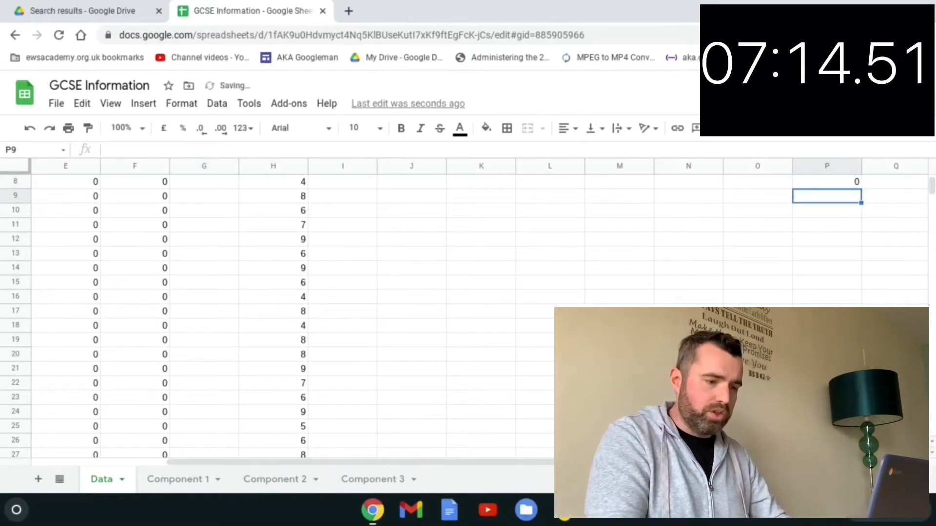
{"action": "type", "text": "1"}
{"action": "key", "text": "Return"}
{"action": "type", "text": "2"}
{"action": "key", "text": "Return"}
{"action": "type", "text": "3 4"}
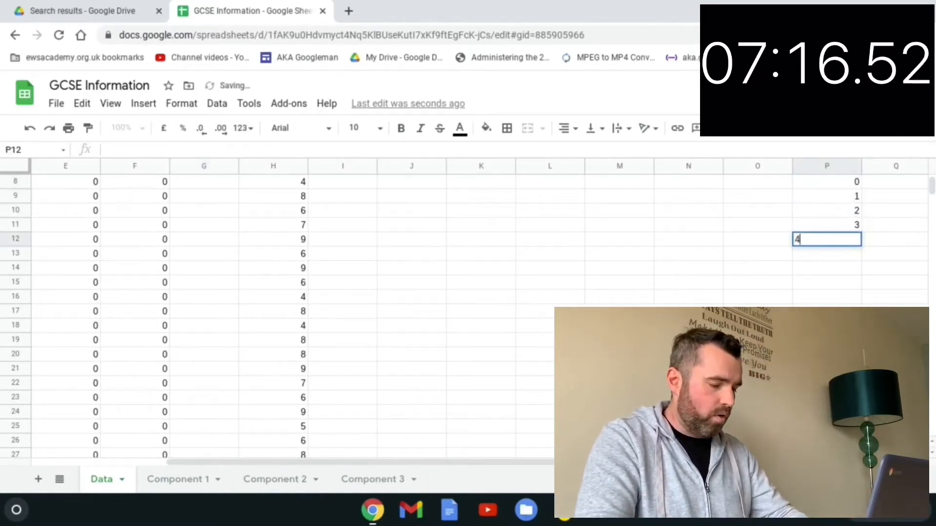
{"action": "key", "text": "Return"}
{"action": "type", "text": "5"}
{"action": "key", "text": "Return"}
{"action": "type", "text": "6 7"}
{"action": "key", "text": "Return"}
{"action": "type", "text": "8"}
{"action": "key", "text": "Return"}
{"action": "type", "text": "9"}
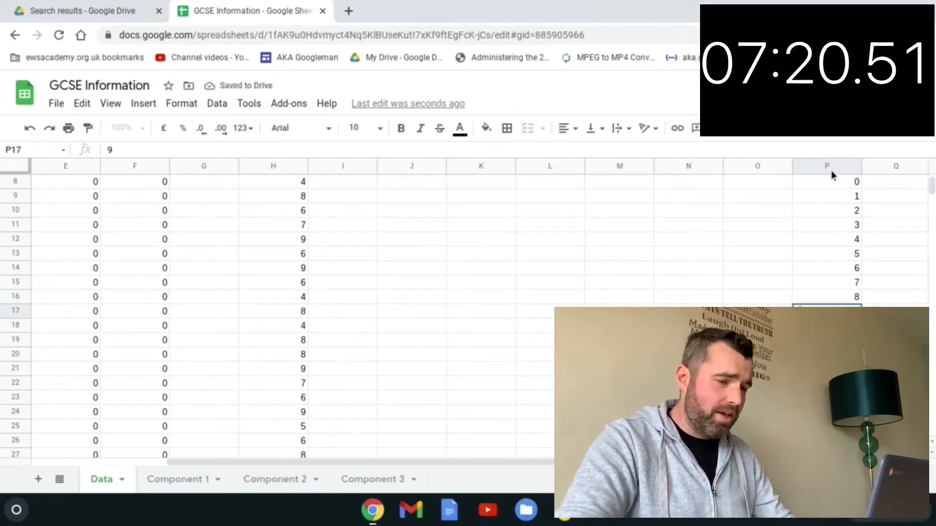
Enter the grade boundary marks 0, 30, 50, 70, 90, 110, 140, 160, 180 and 200 beside the grades in O8:O17
{"action": "left_click", "coordinate": [767, 186]}
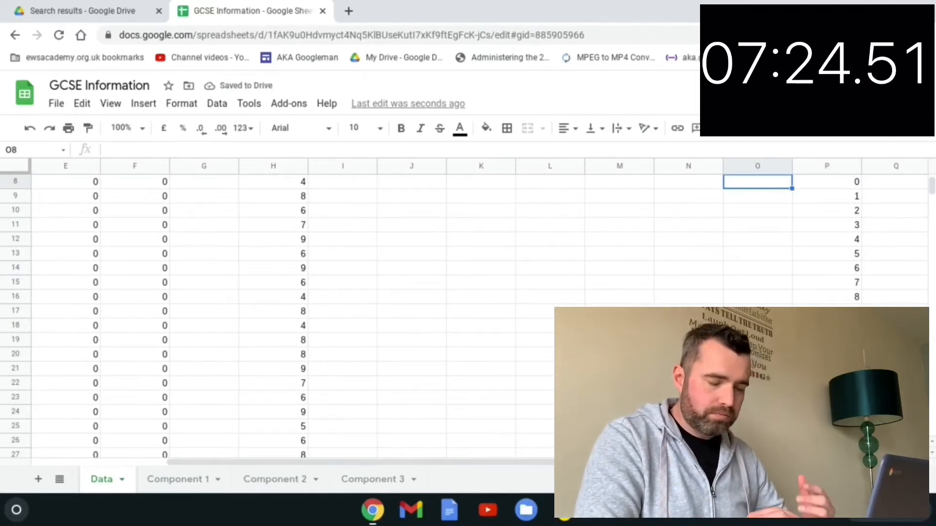
{"action": "type", "text": "0"}
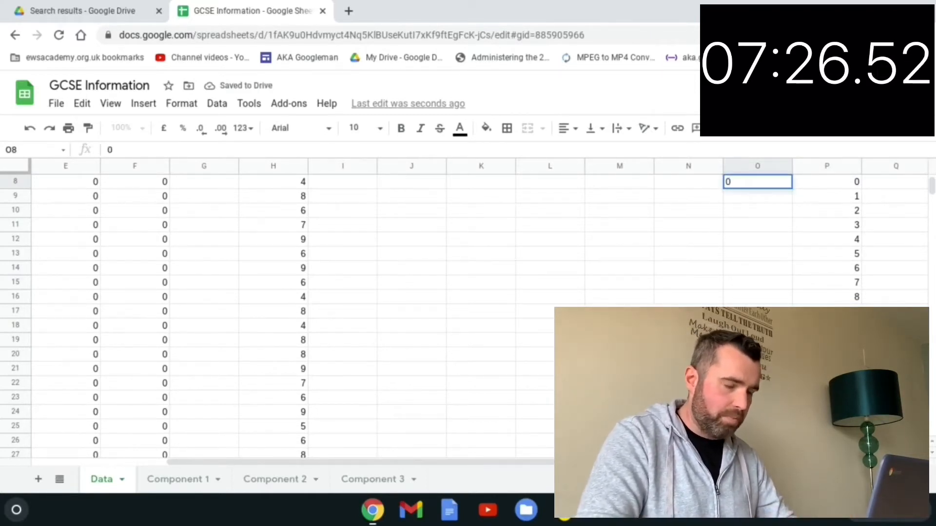
{"action": "key", "text": "Return"}
{"action": "type", "text": "30"}
{"action": "key", "text": "Return"}
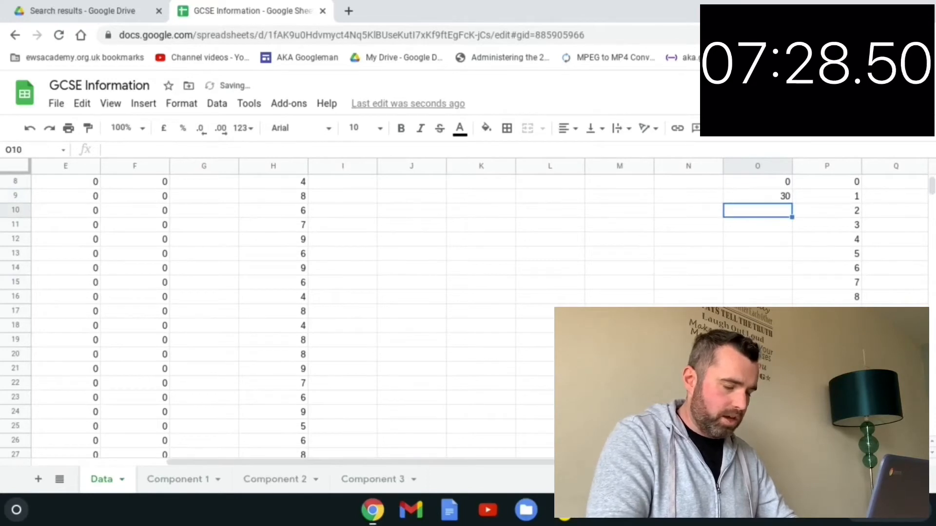
{"action": "type", "text": "50"}
{"action": "key", "text": "Return"}
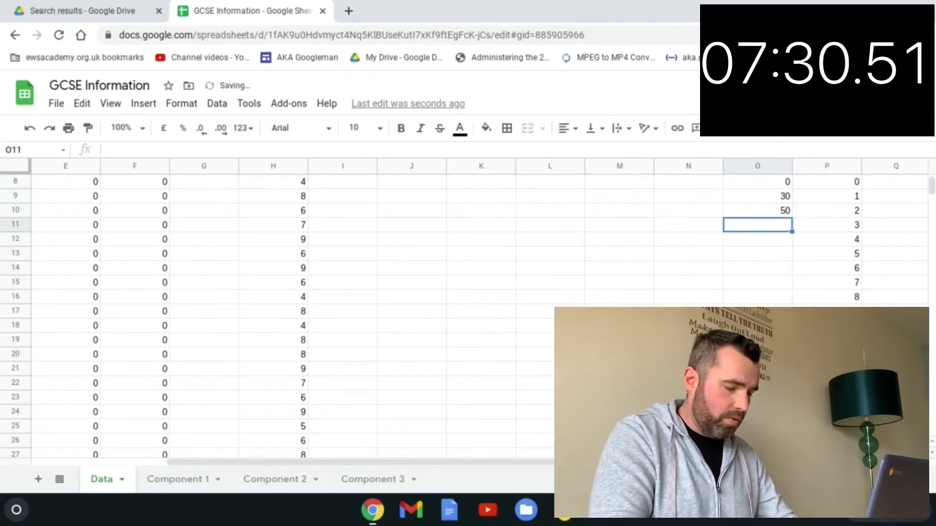
{"action": "type", "text": "70"}
{"action": "key", "text": "Return"}
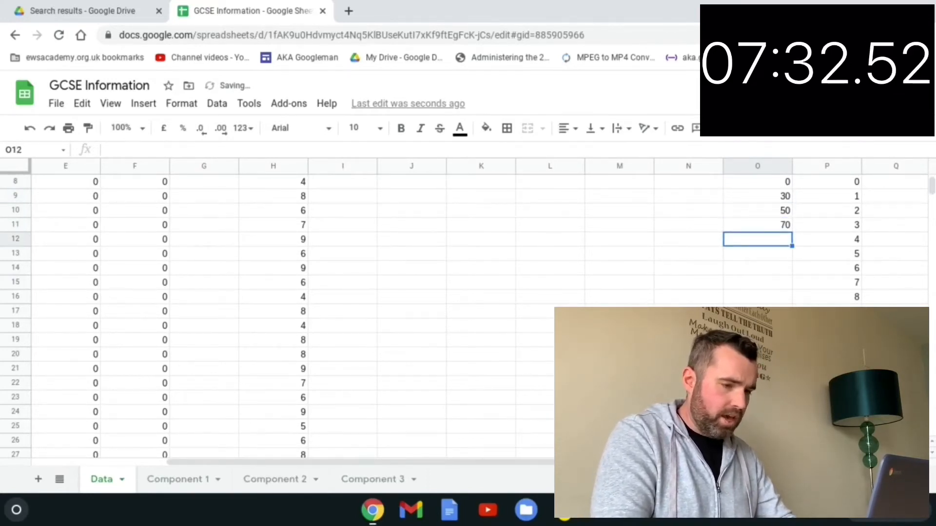
{"action": "type", "text": "90"}
{"action": "key", "text": "Return"}
{"action": "type", "text": "110"}
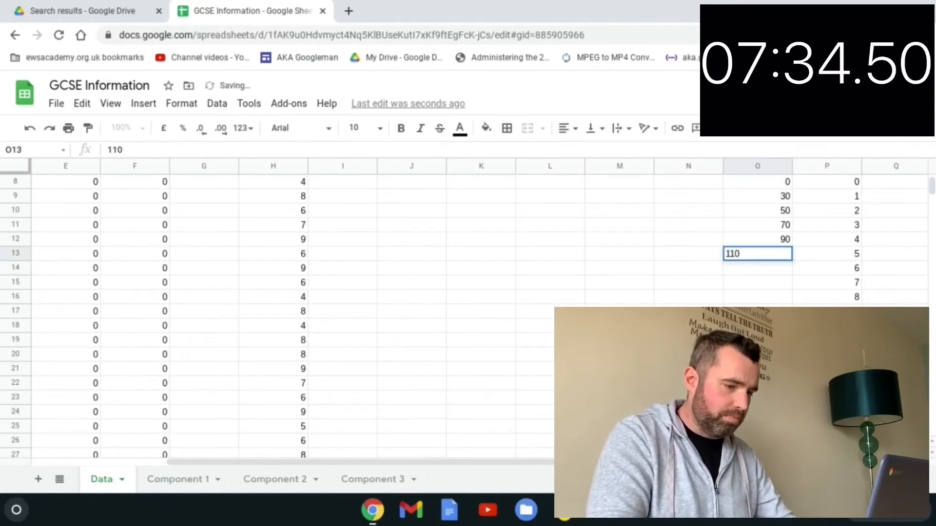
{"action": "key", "text": "Return"}
{"action": "type", "text": "1"}
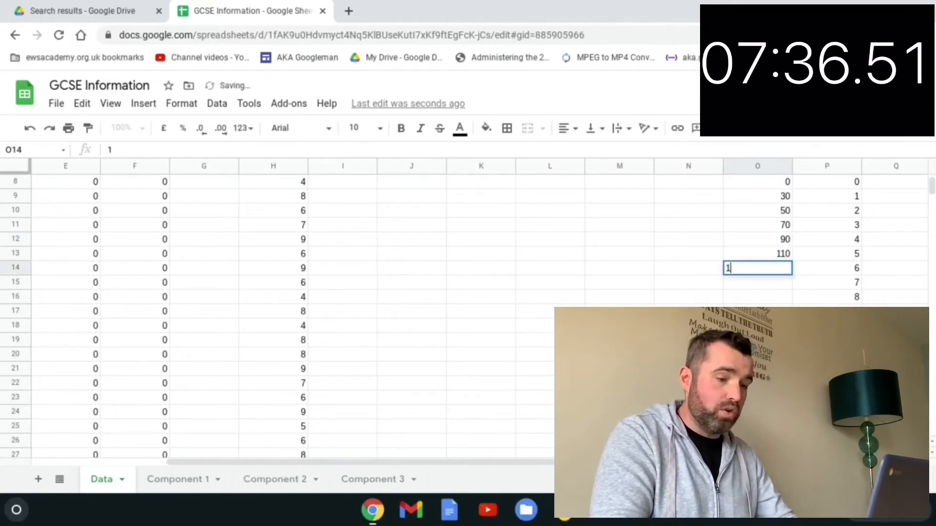
{"action": "type", "text": "40"}
{"action": "key", "text": "Return"}
{"action": "type", "text": "1"}
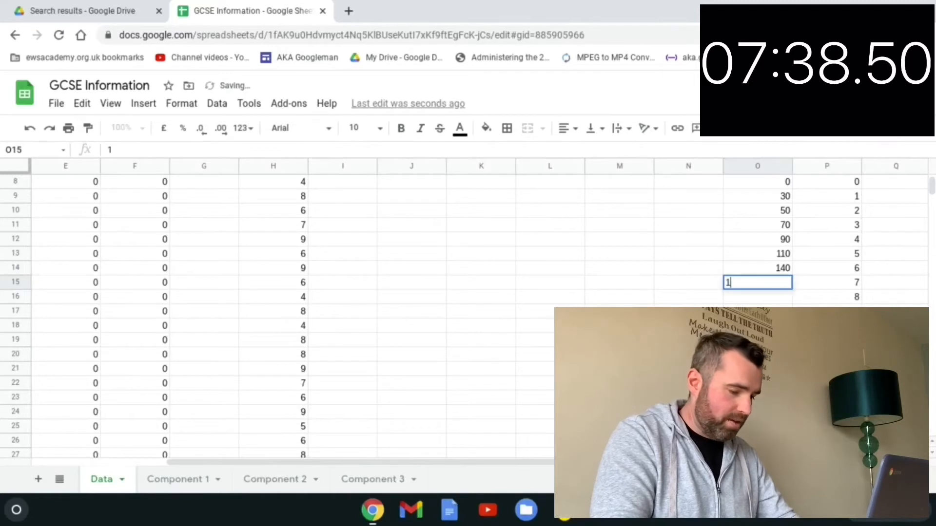
{"action": "type", "text": "60"}
{"action": "key", "text": "Return"}
{"action": "type", "text": "18"}
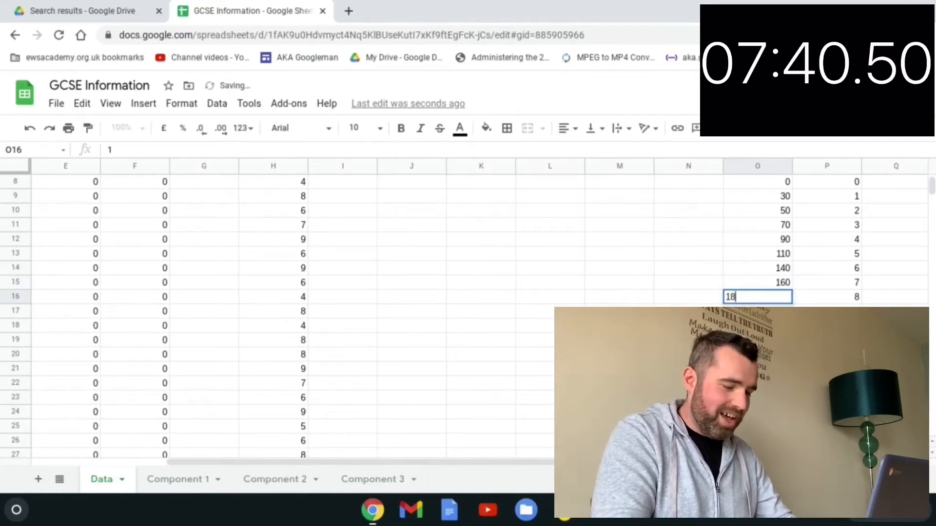
{"action": "type", "text": "0"}
{"action": "key", "text": "Return"}
{"action": "type", "text": "200"}
{"action": "key", "text": "Return"}
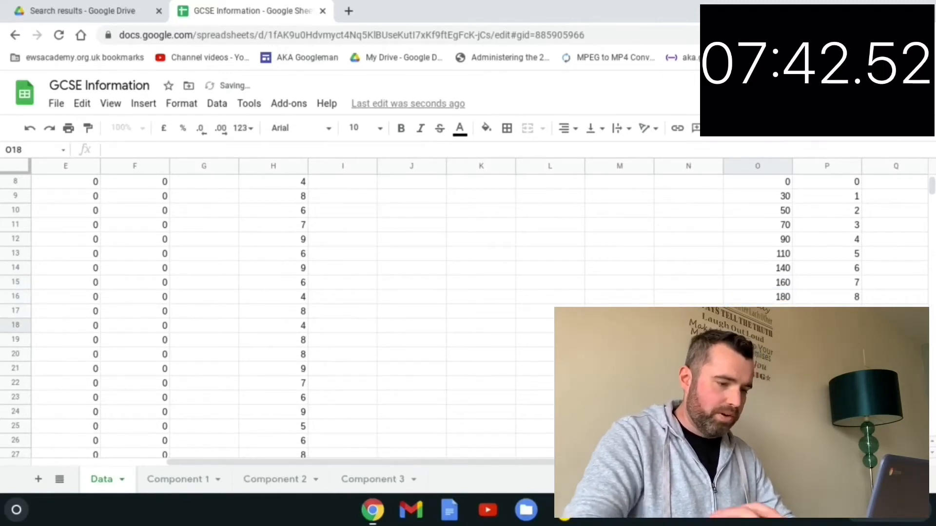
{"action": "left_click", "coordinate": [666, 272]}
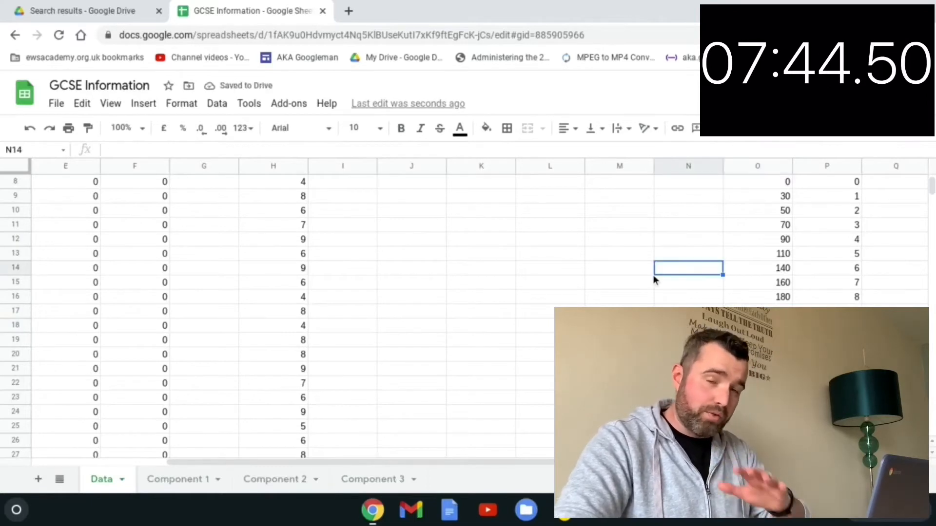
Enter =vlookup(F3,O:P,2) in G3 to look up Student 1's grade from the total marks
{"action": "scroll", "coordinate": [242, 262], "scroll_direction": "down", "scroll_amount": 7}
{"action": "scroll", "coordinate": [242, 262], "scroll_direction": "up", "scroll_amount": 4}
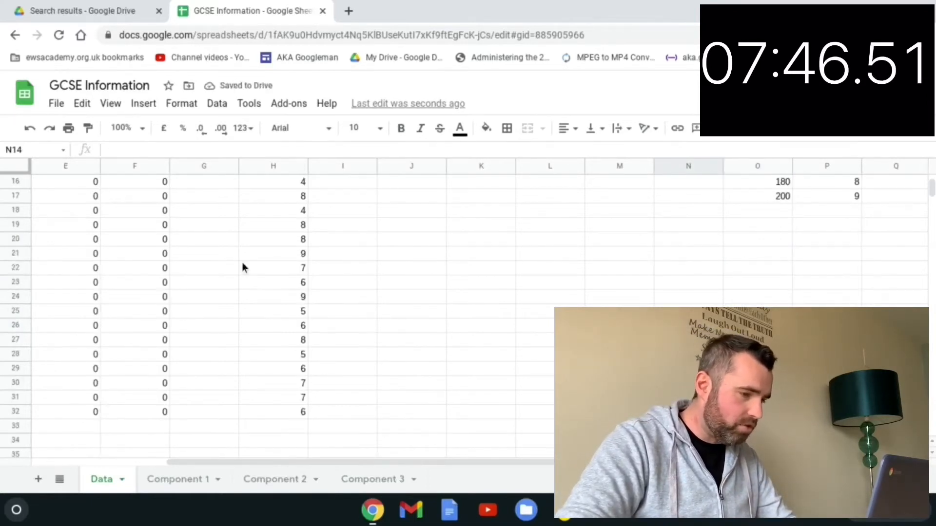
{"action": "scroll", "coordinate": [241, 267], "scroll_direction": "up", "scroll_amount": 4}
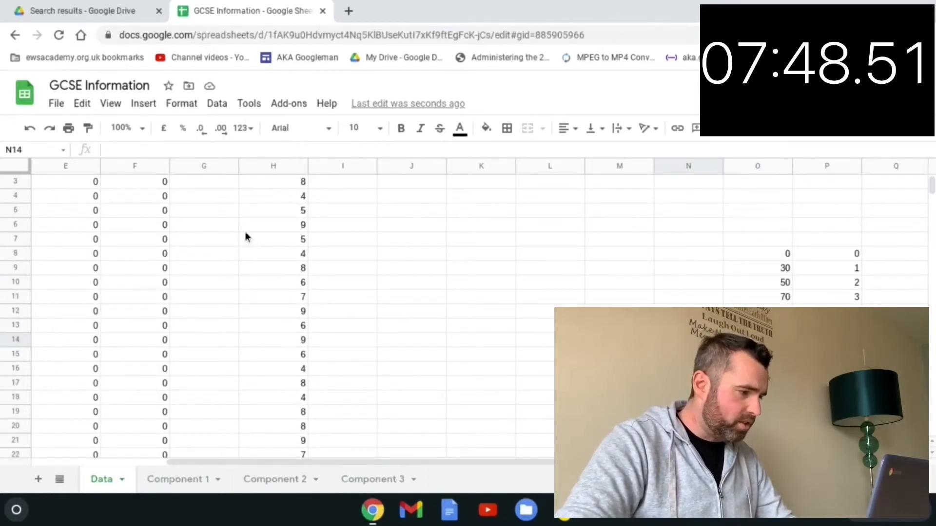
{"action": "scroll", "coordinate": [247, 233], "scroll_direction": "up", "scroll_amount": 1}
{"action": "scroll", "coordinate": [259, 239], "scroll_direction": "down", "scroll_amount": 3}
{"action": "scroll", "coordinate": [263, 229], "scroll_direction": "up", "scroll_amount": 3}
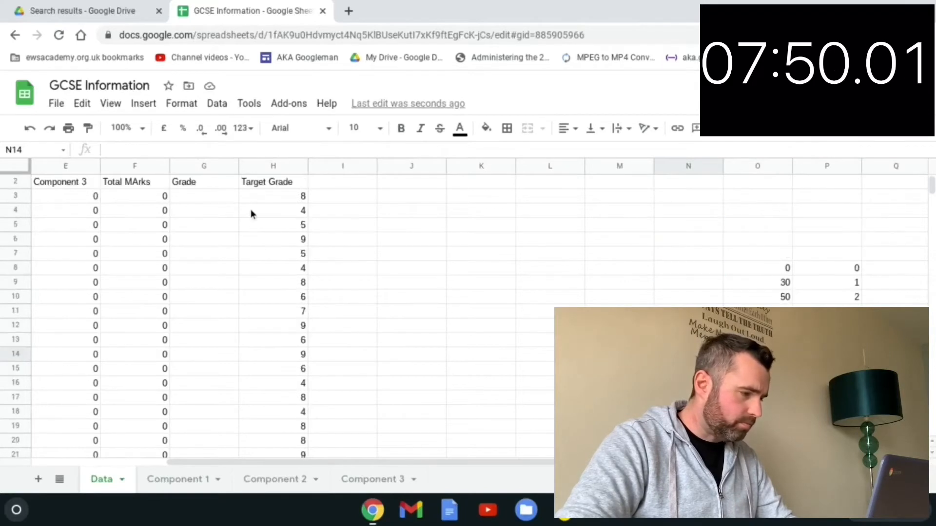
{"action": "left_click", "coordinate": [212, 198]}
{"action": "type", "text": "="}
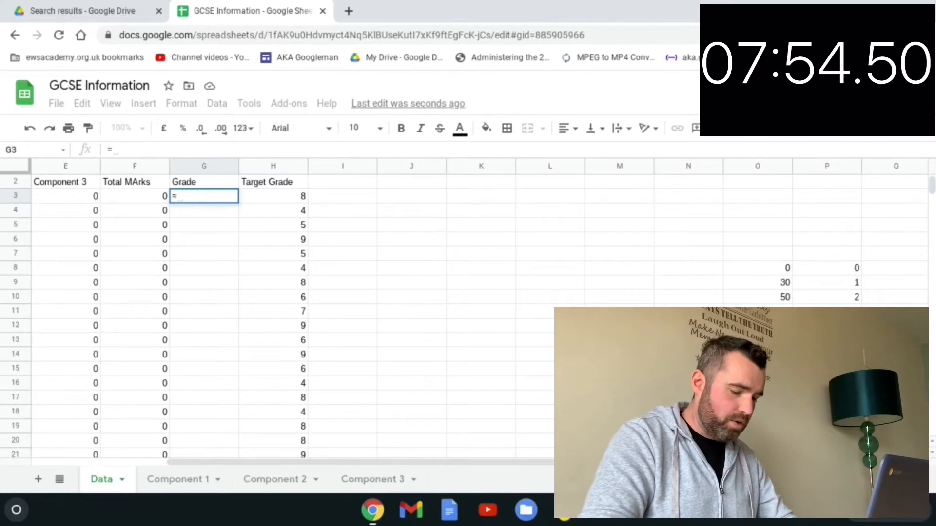
{"action": "type", "text": "vlookup"}
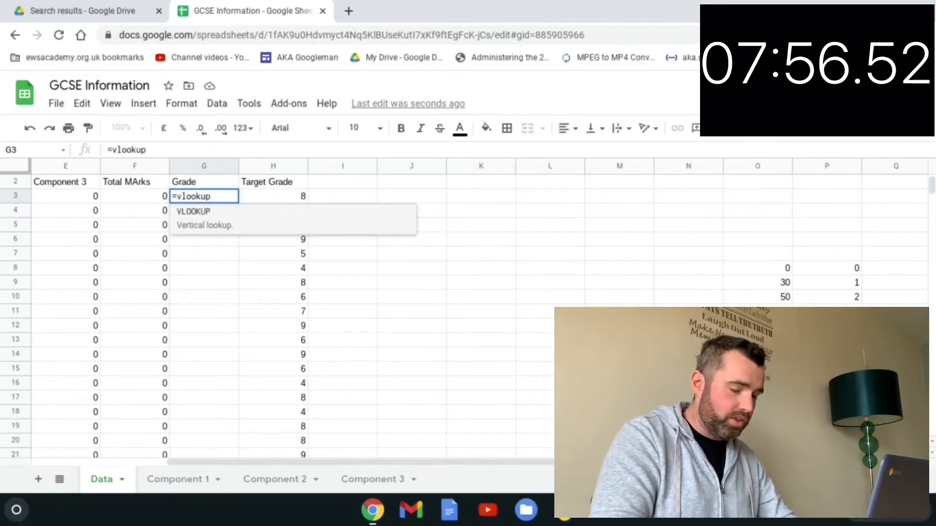
{"action": "type", "text": "("}
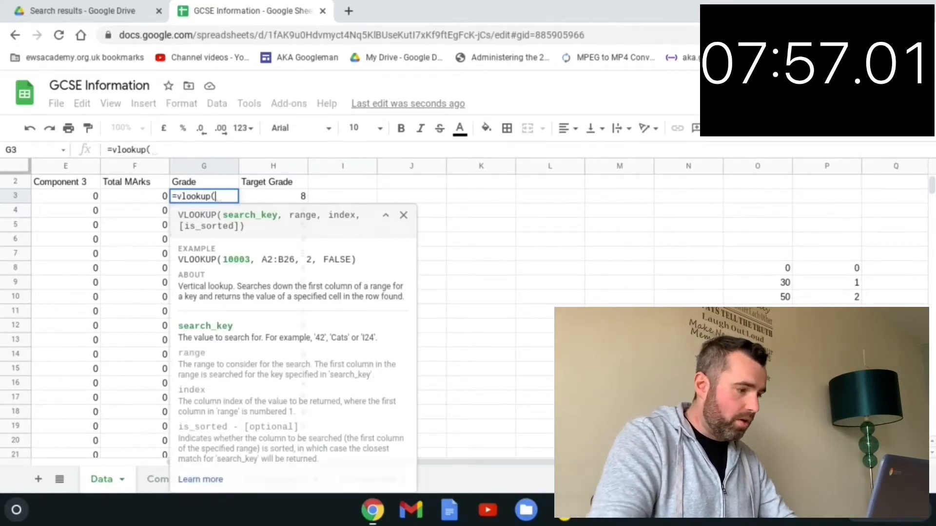
{"action": "left_click", "coordinate": [144, 196]}
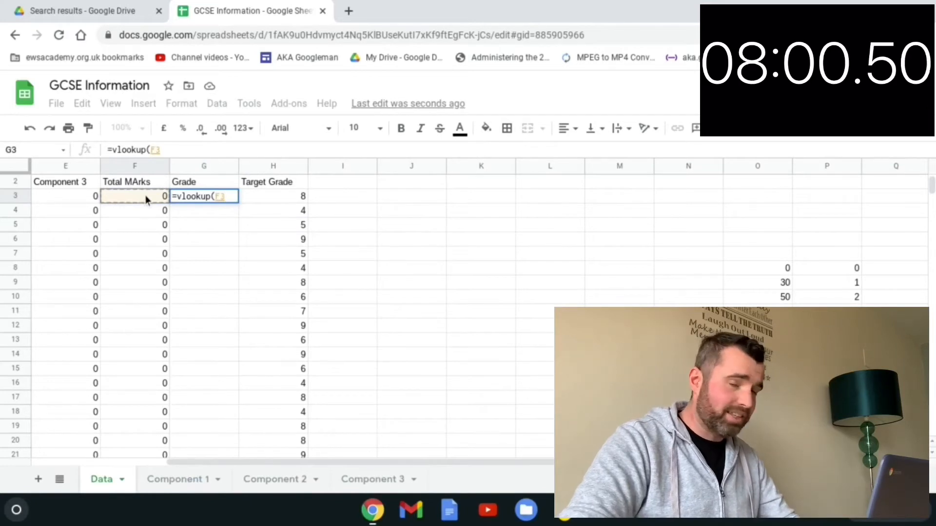
{"action": "type", "text": ","}
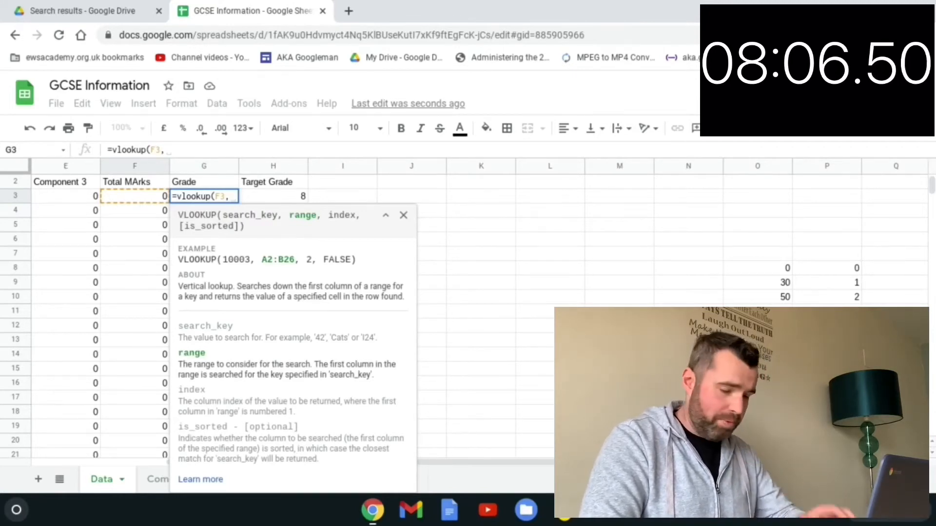
{"action": "type", "text": "O:P"}
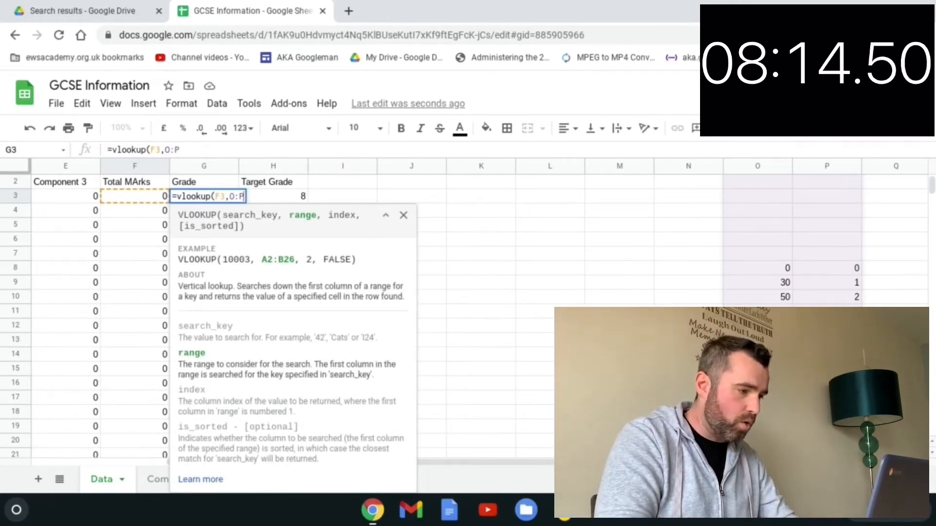
{"action": "type", "text": ",2"}
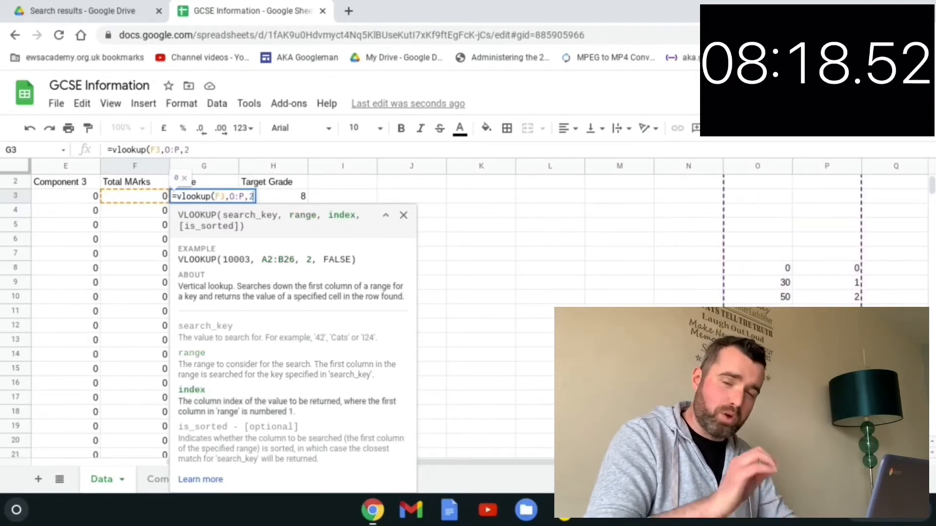
{"action": "type", "text": ")"}
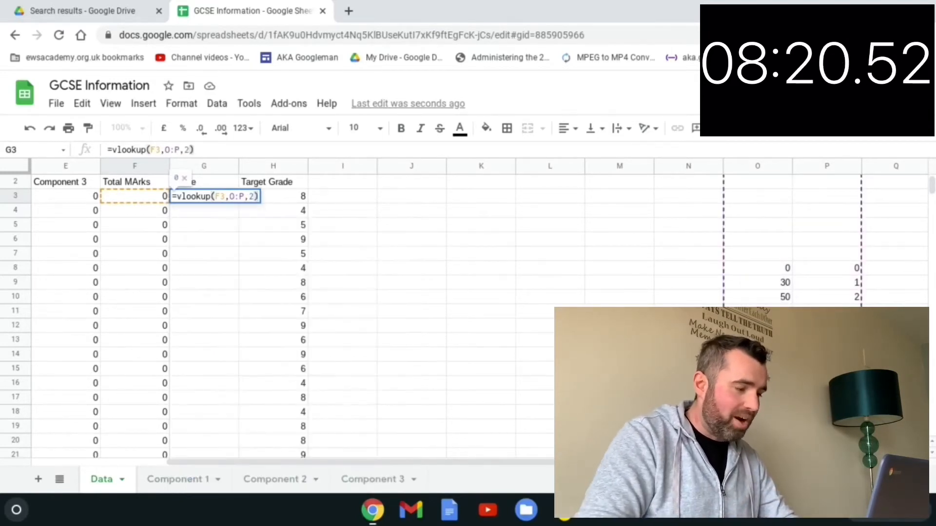
{"action": "key", "text": "Return"}
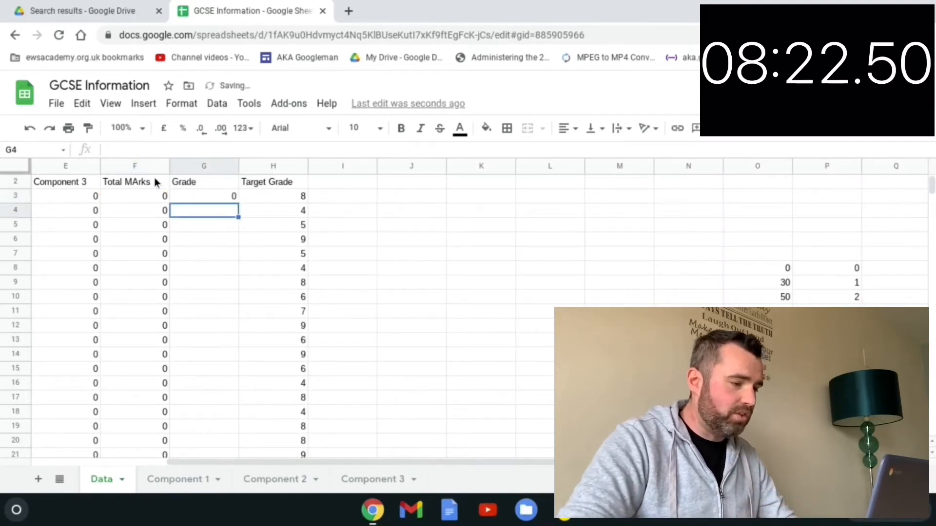
Try U in place of the lowest grade in P8, and set the cell back to 0
{"action": "left_click", "coordinate": [209, 196]}
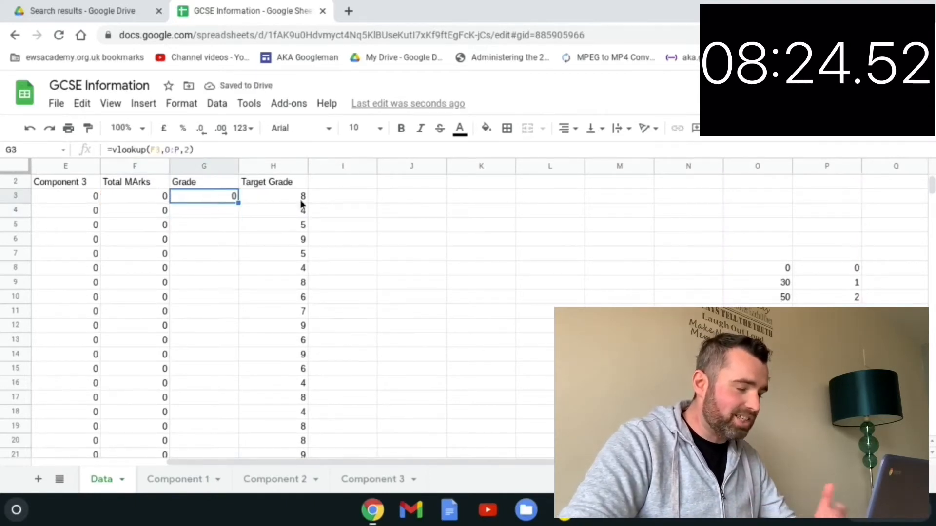
{"action": "left_click", "coordinate": [850, 267]}
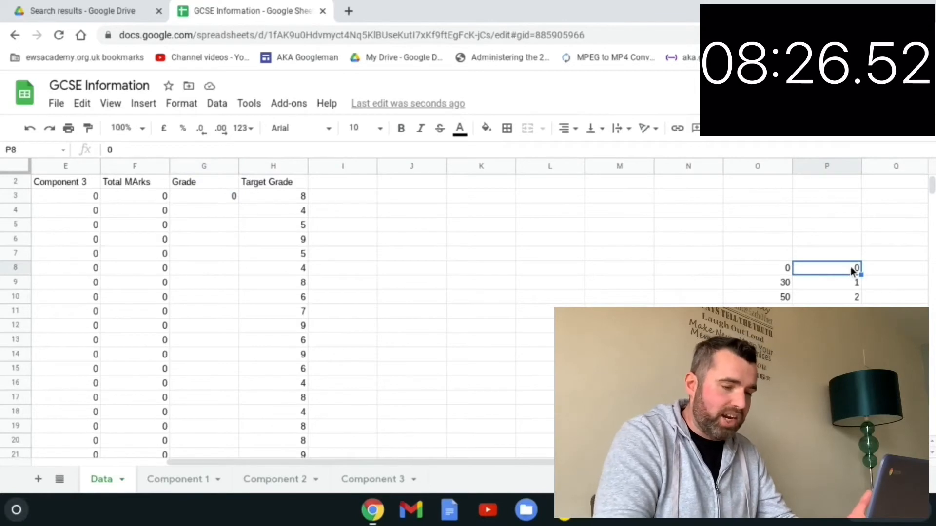
{"action": "type", "text": "U"}
{"action": "key", "text": "Return"}
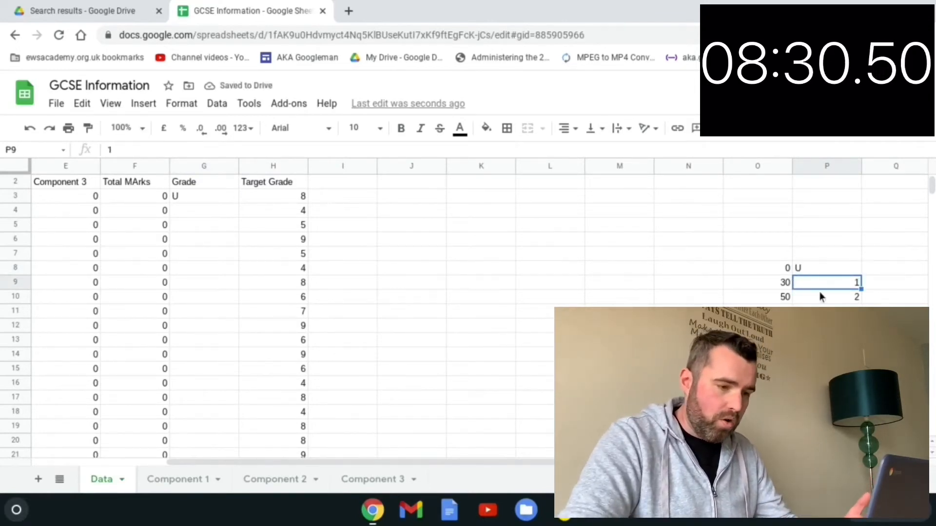
{"action": "left_click", "coordinate": [824, 268]}
{"action": "type", "text": "0"}
{"action": "key", "text": "Return"}
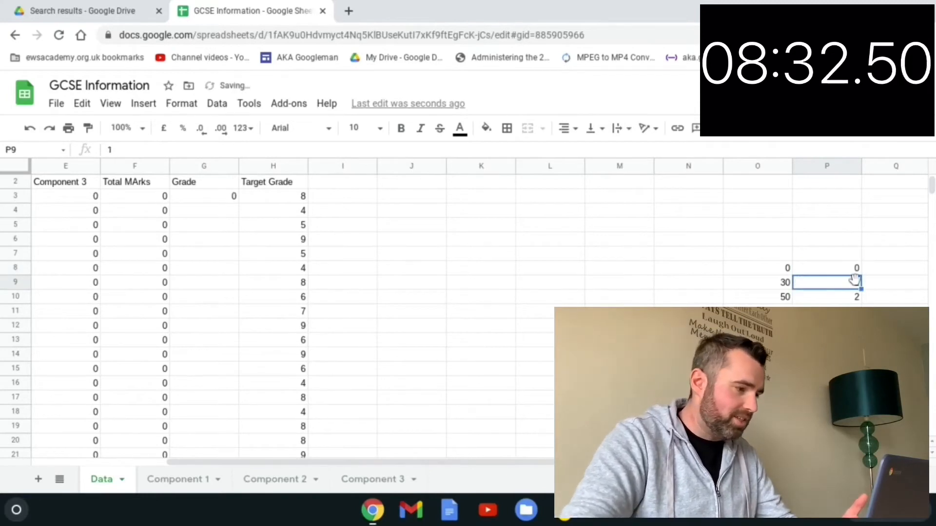
Fill the G3 grade lookup formula down to G32 for all the students
{"action": "left_click", "coordinate": [234, 199]}
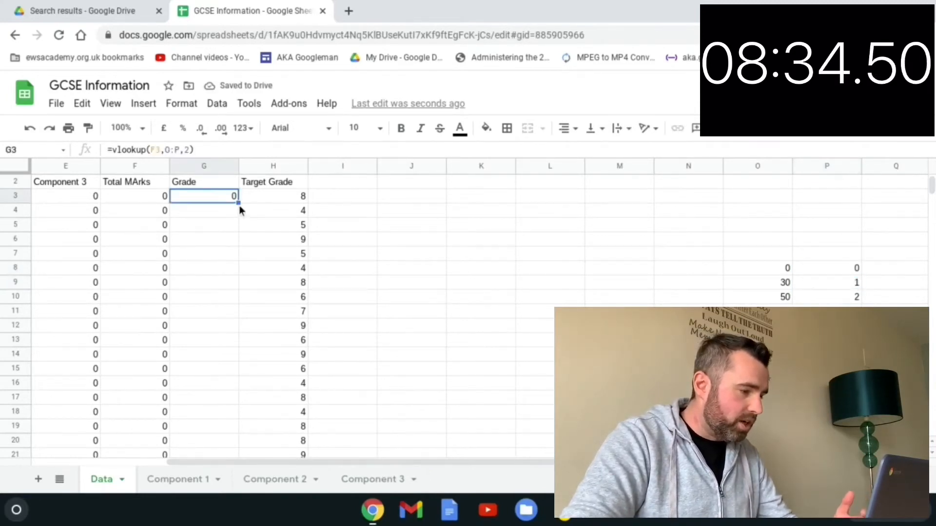
{"action": "left_click_drag", "start_coordinate": [239, 205], "coordinate": [236, 415]}
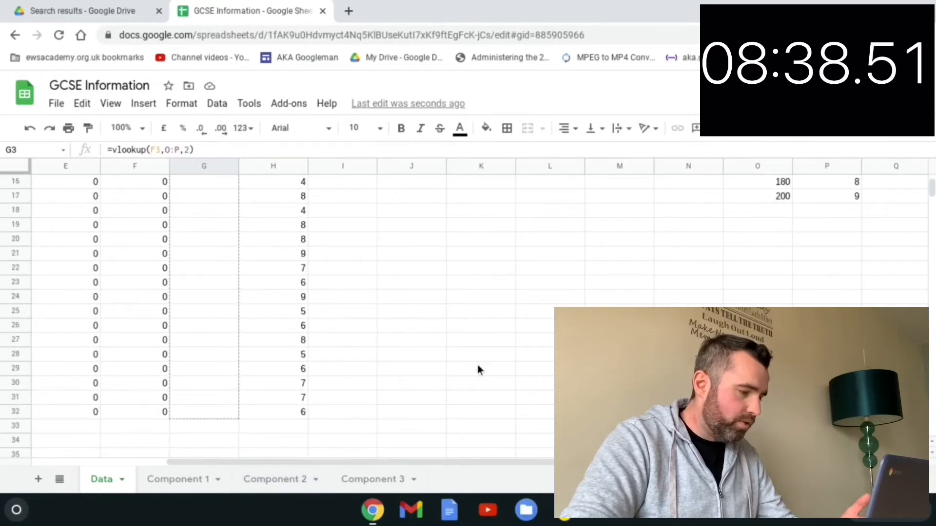
{"action": "left_click", "coordinate": [517, 347]}
Add the heading Under Target in J2, apart from the student data columns
{"action": "scroll", "coordinate": [517, 346], "scroll_direction": "up", "scroll_amount": 5}
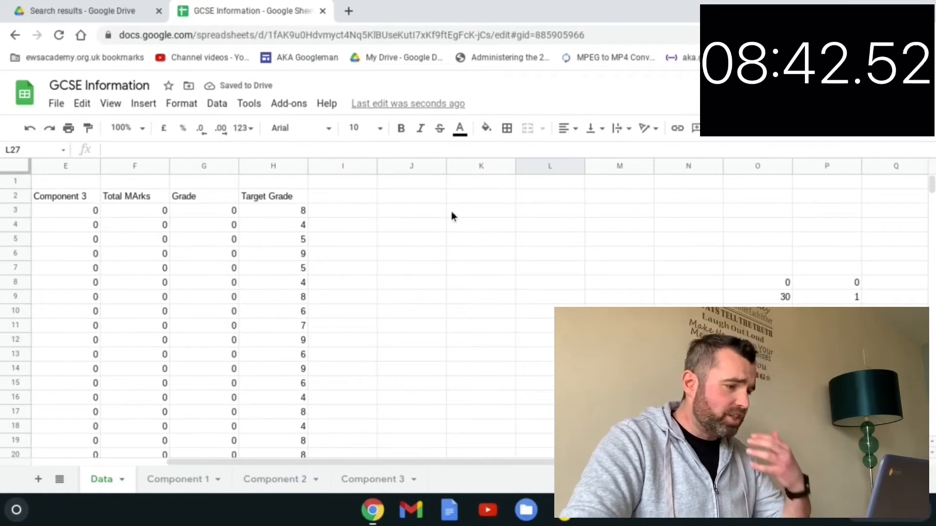
{"action": "left_click", "coordinate": [428, 196]}
{"action": "type", "text": "Under"}
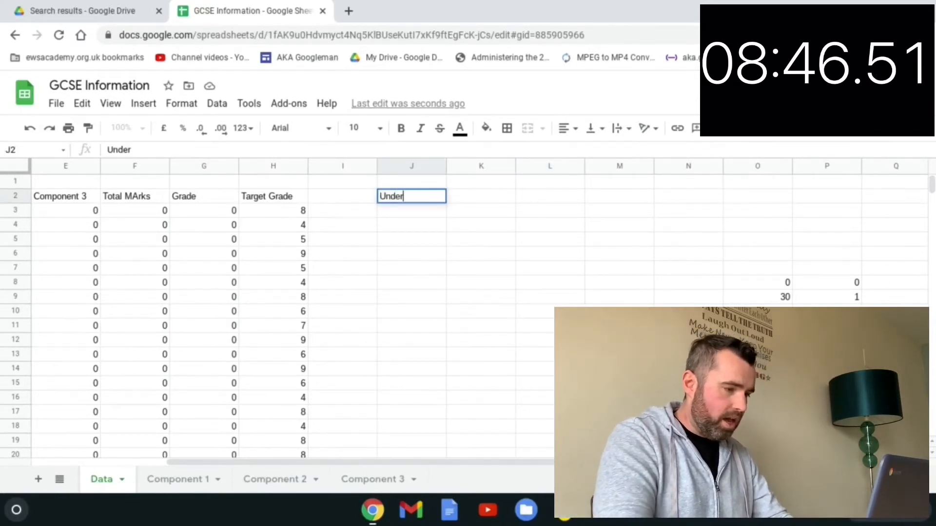
{"action": "type", "text": " Ta"}
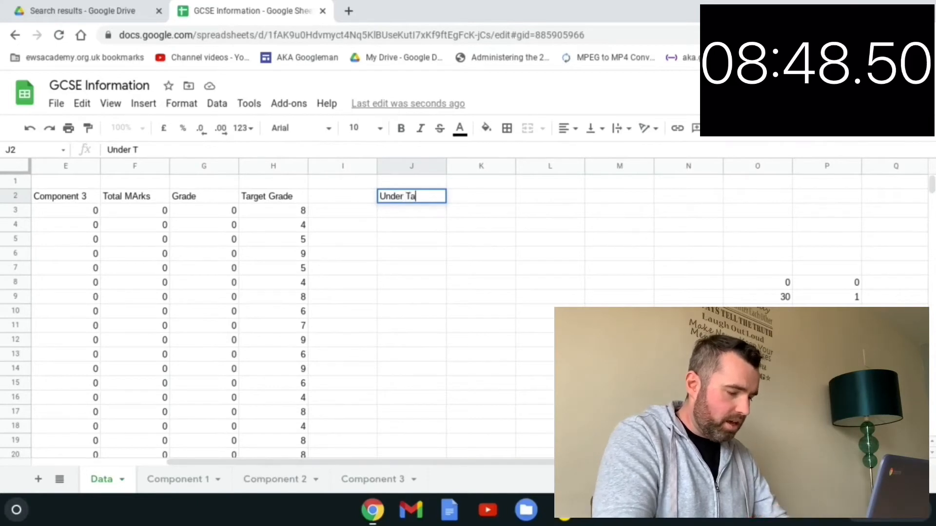
{"action": "type", "text": "rget"}
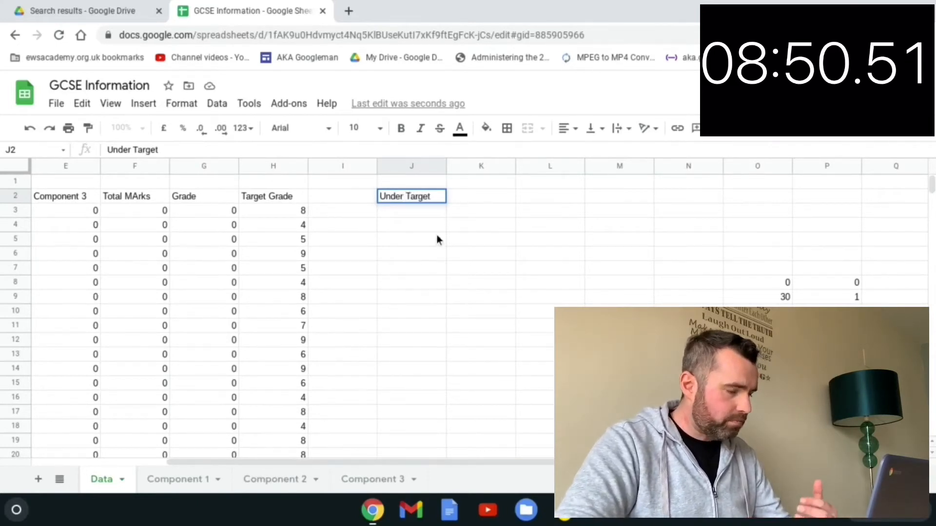
Enter =filter(B3:B, G3:G<H3:H) in J3 to list the students whose grade is below their target grade
{"action": "left_click", "coordinate": [426, 211]}
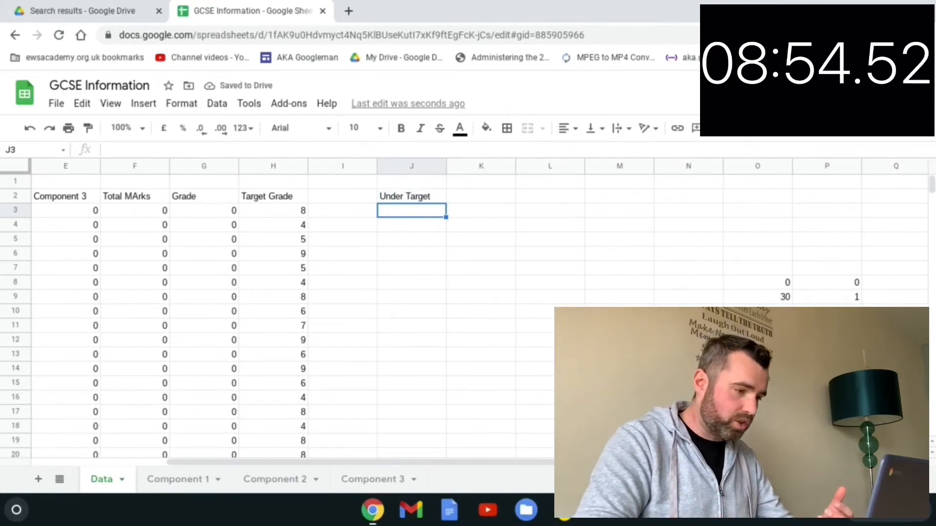
{"action": "type", "text": "=filiter"}
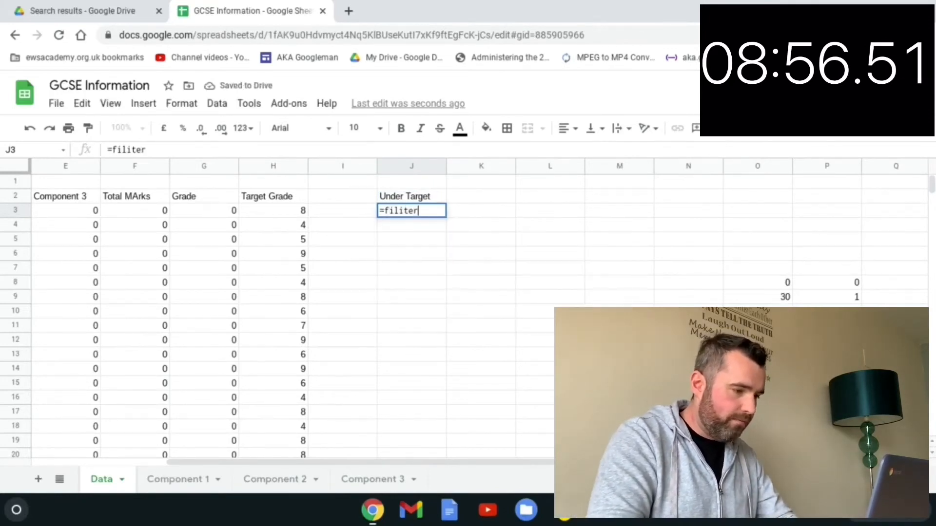
{"action": "key", "text": "BackSpace"}
{"action": "key", "text": "BackSpace"}
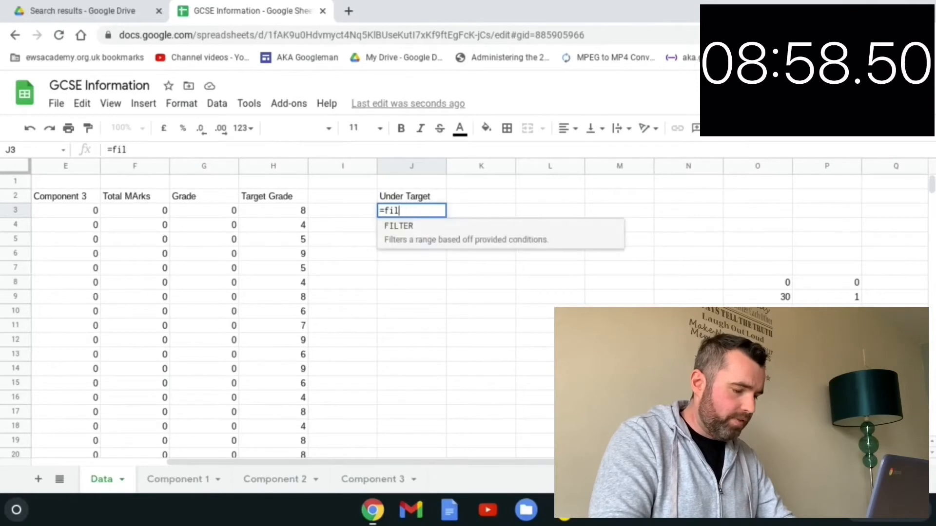
{"action": "type", "text": "ter("}
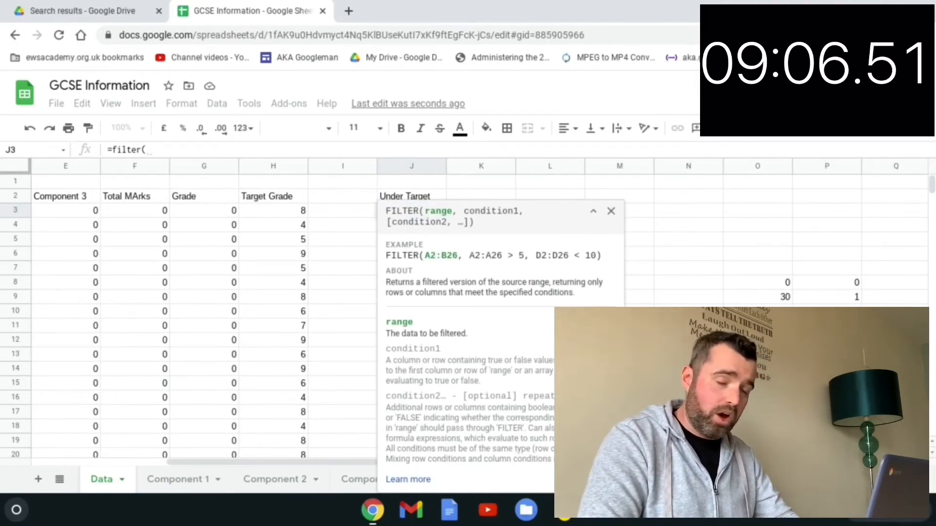
{"action": "type", "text": "B3:"}
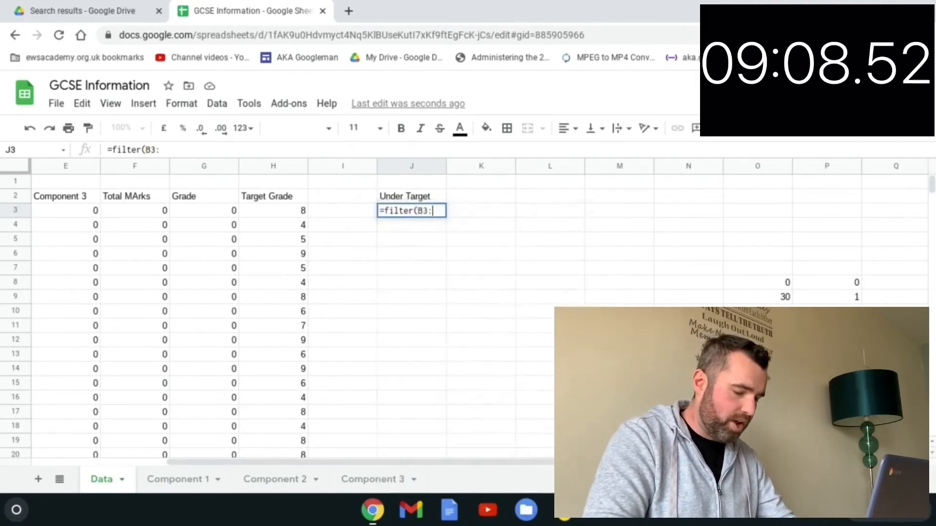
{"action": "type", "text": "B"}
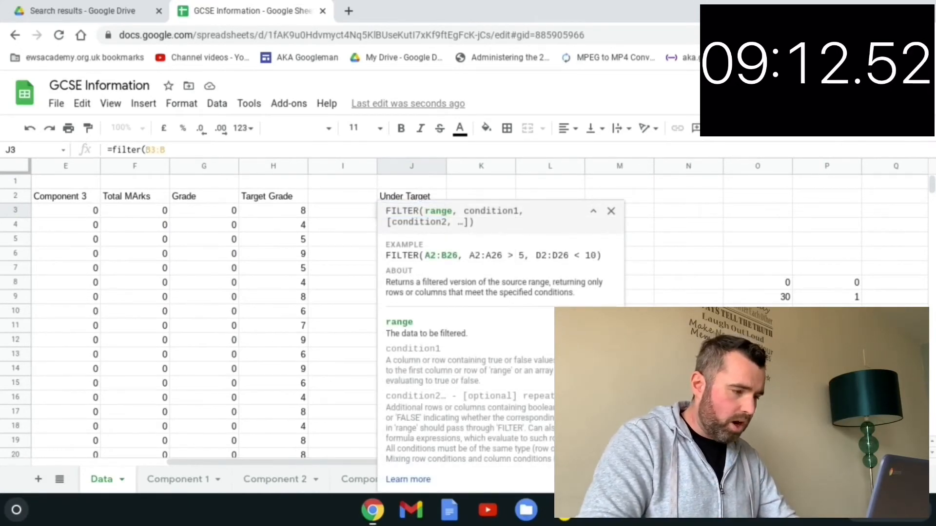
{"action": "type", "text": ", "}
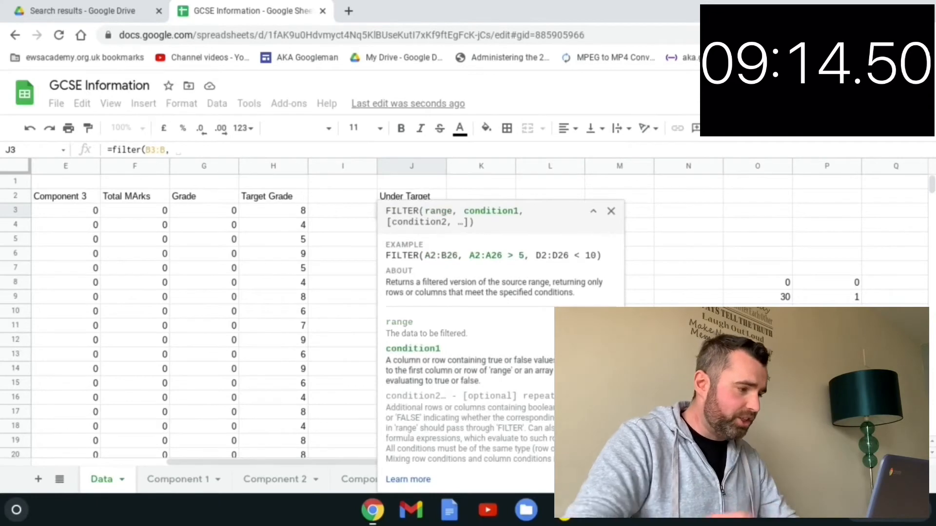
{"action": "type", "text": "G"}
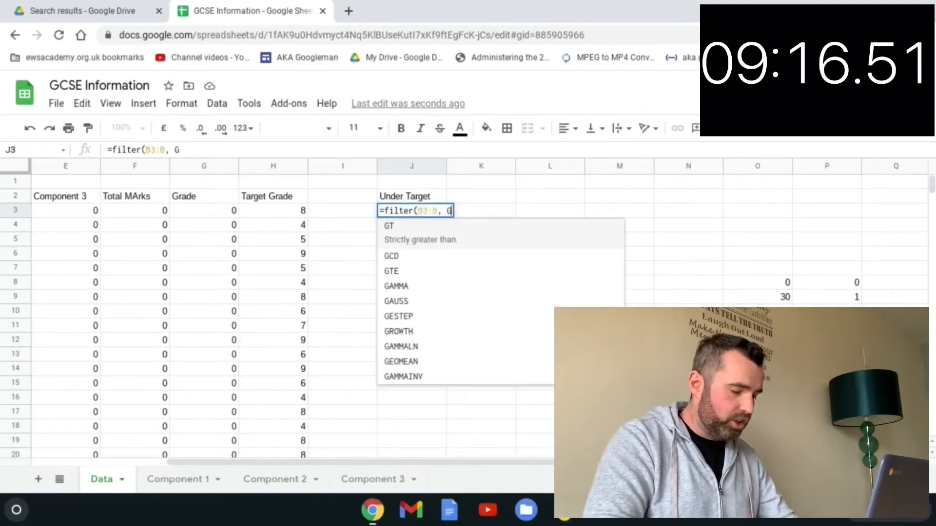
{"action": "type", "text": "3:G"}
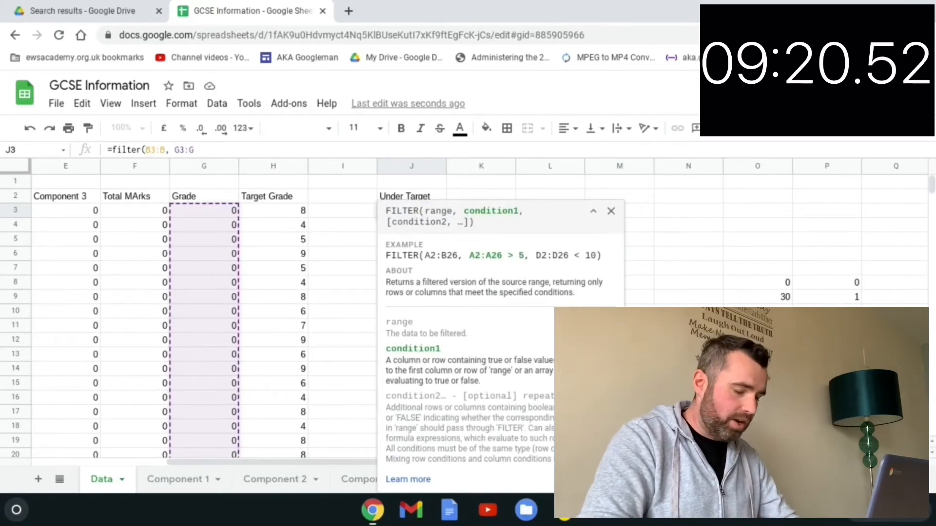
{"action": "type", "text": "<"}
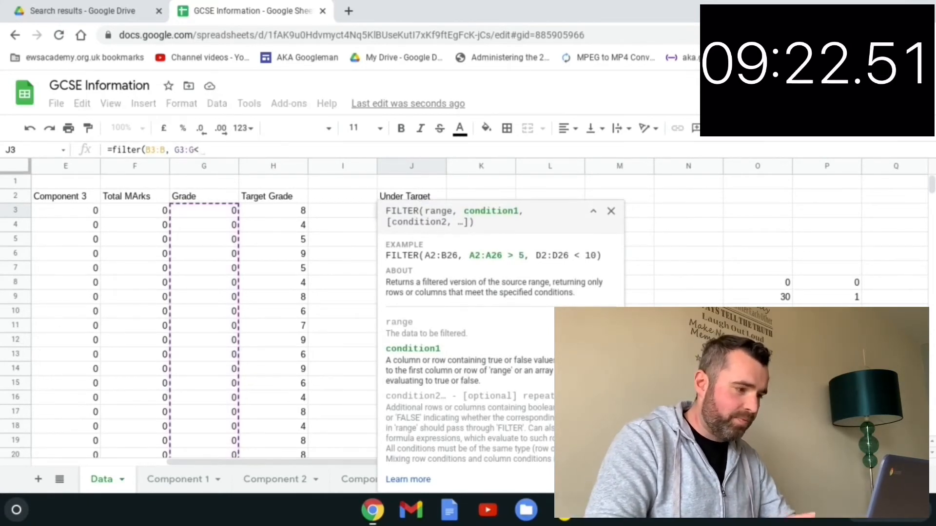
{"action": "type", "text": "H3:"}
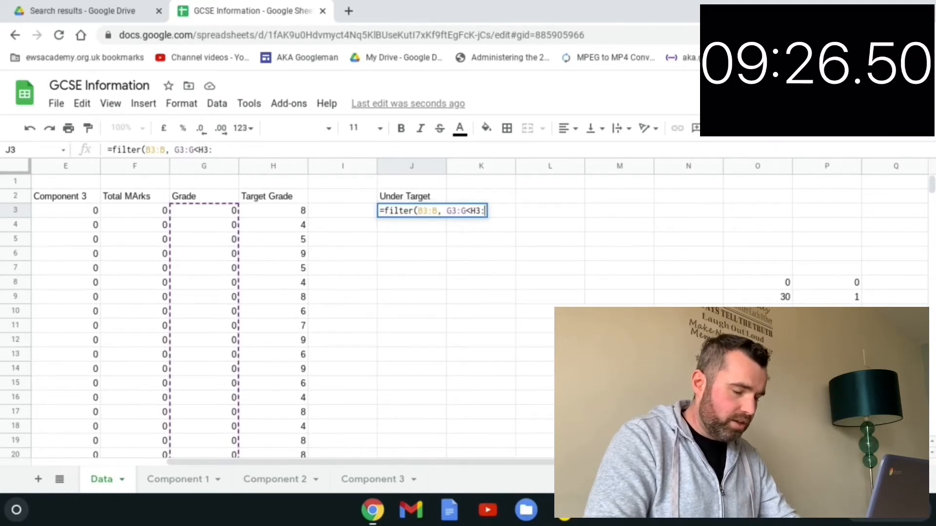
{"action": "type", "text": "H"}
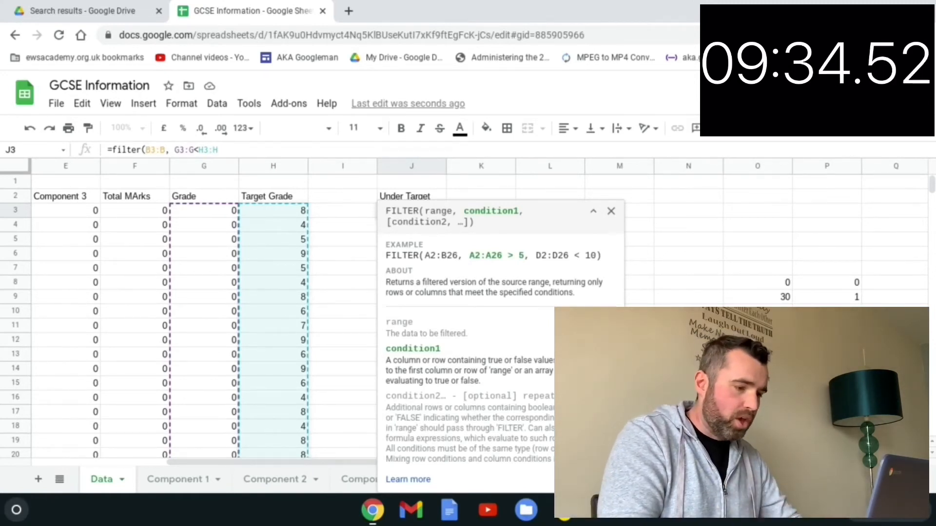
{"action": "type", "text": ")"}
{"action": "key", "text": "Return"}
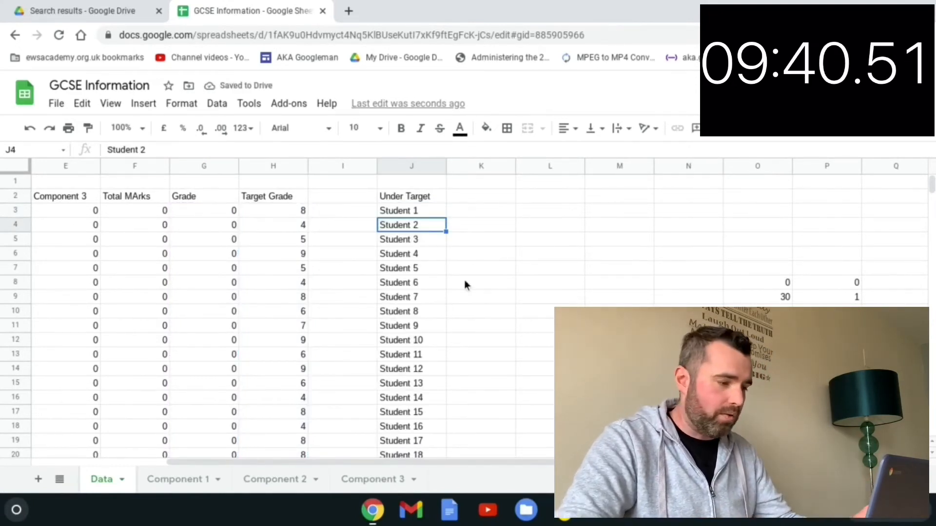
{"action": "scroll", "coordinate": [452, 255], "scroll_direction": "down", "scroll_amount": 7}
{"action": "scroll", "coordinate": [449, 259], "scroll_direction": "up", "scroll_amount": 7}
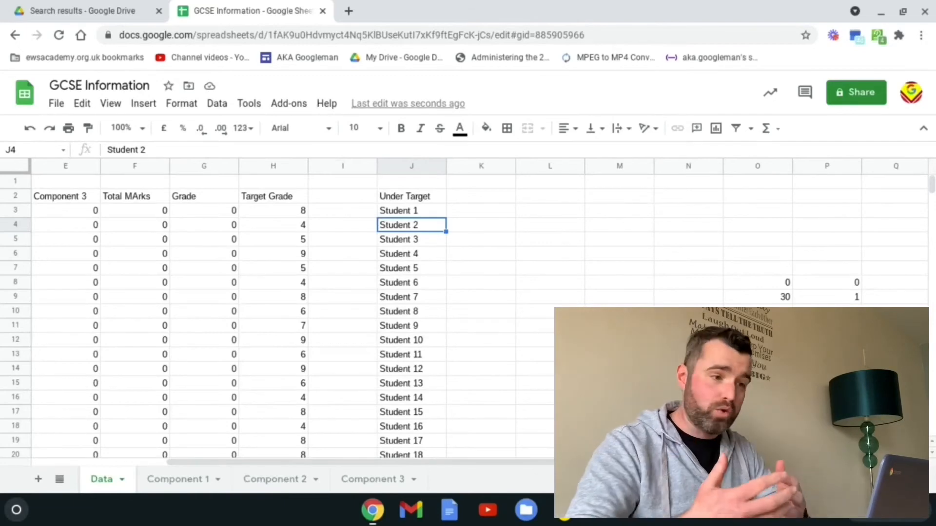
Switch to the Tracking Sheet spreadsheet and inspect the Component 1 formula for Student 1 in C3 of the Overview sheet
{"action": "key", "text": "F5"}
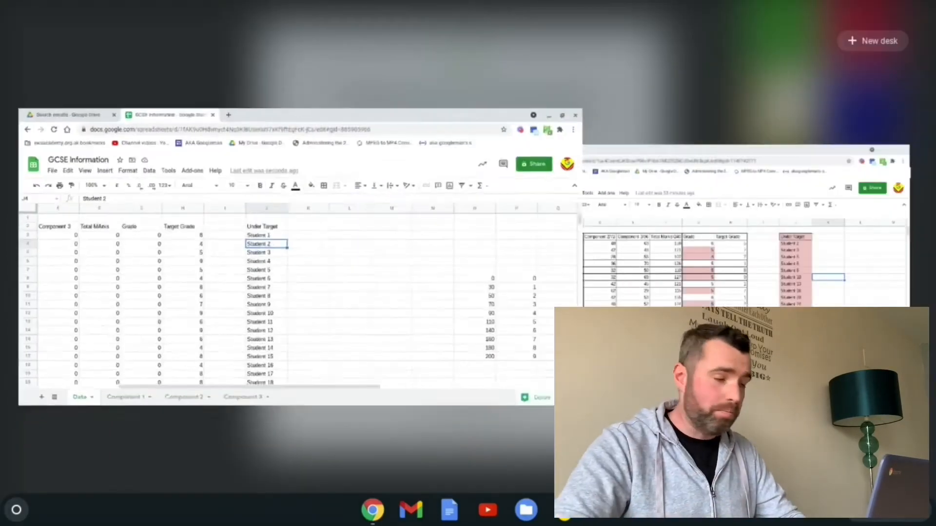
{"action": "left_click", "coordinate": [481, 273]}
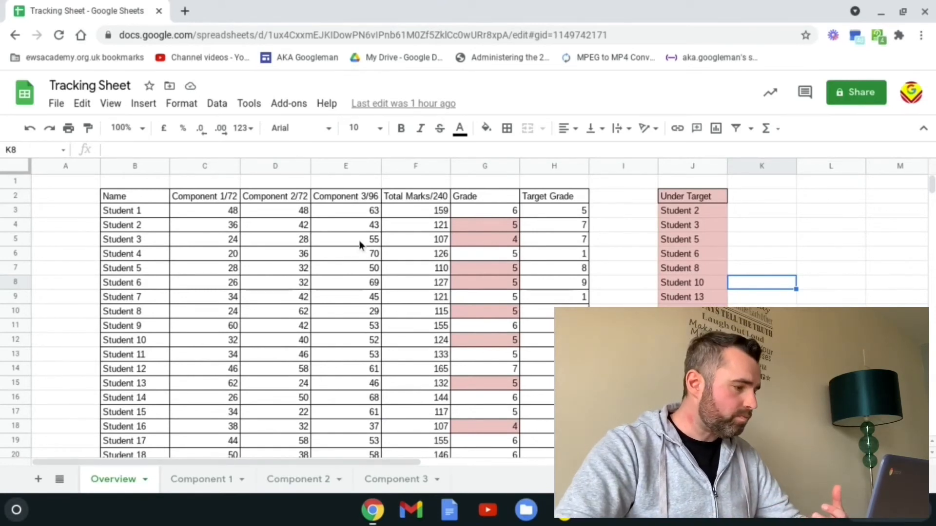
{"action": "left_click", "coordinate": [198, 212]}
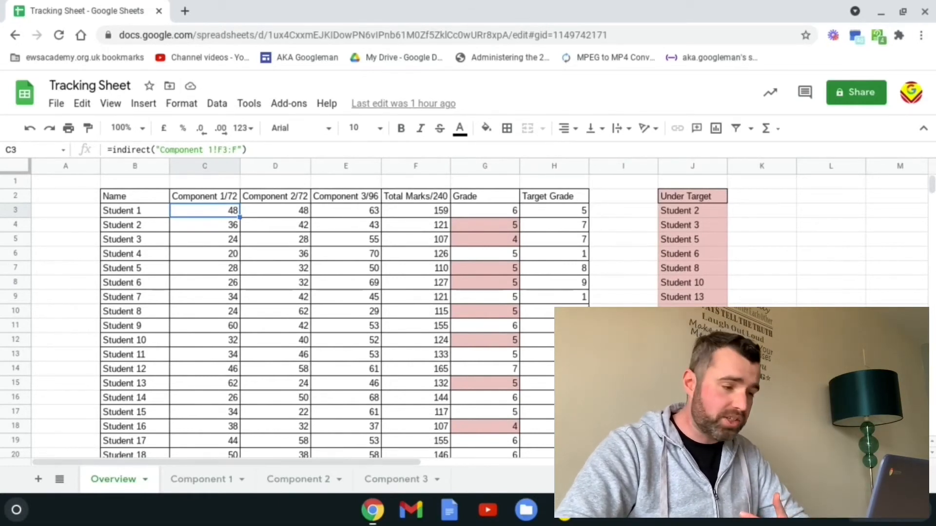
Review the student marks and totals on the Component 1, Component 2 and Component 3 sheets
{"action": "left_click", "coordinate": [217, 483]}
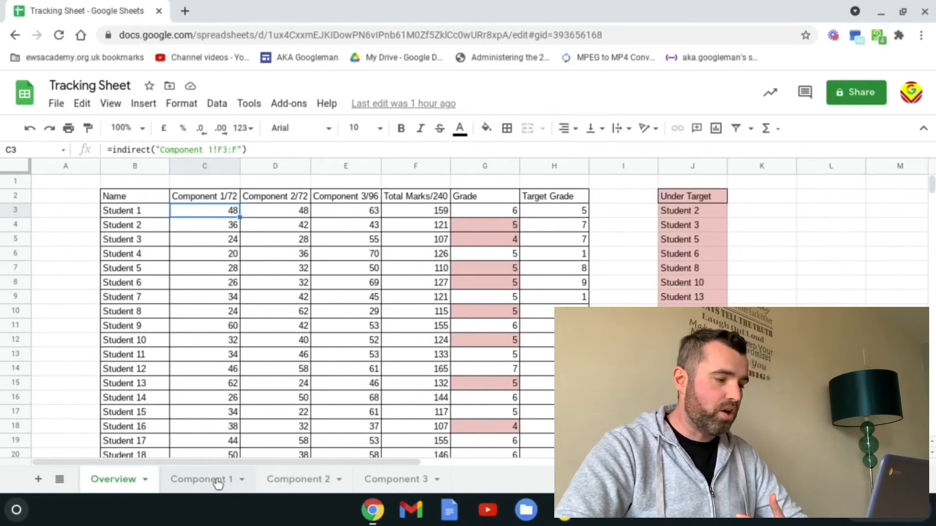
{"action": "scroll", "coordinate": [452, 385], "scroll_direction": "down", "scroll_amount": 2}
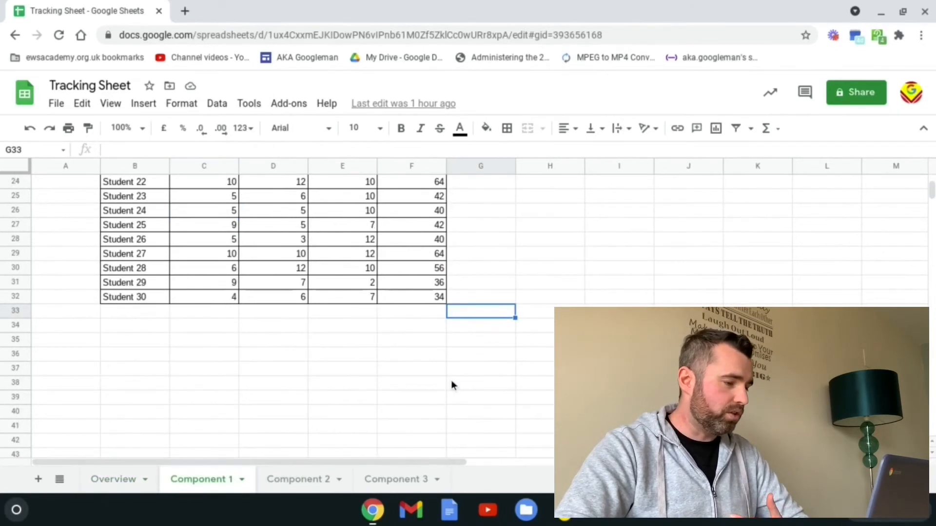
{"action": "scroll", "coordinate": [293, 317], "scroll_direction": "up", "scroll_amount": 8}
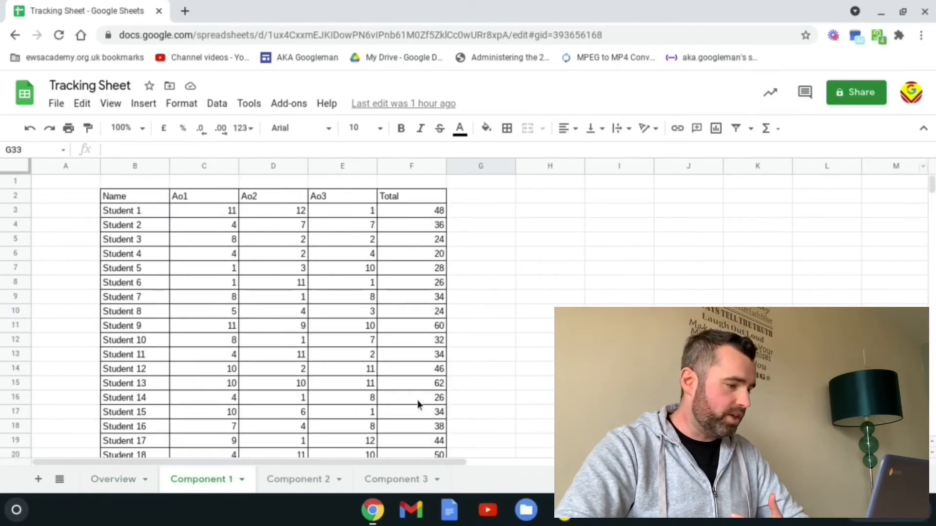
{"action": "left_click", "coordinate": [310, 482]}
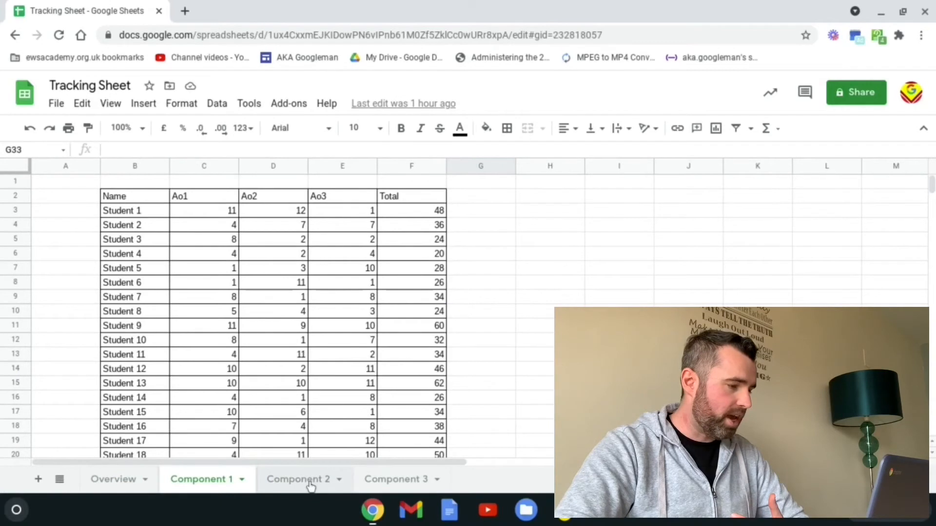
{"action": "left_click", "coordinate": [397, 483]}
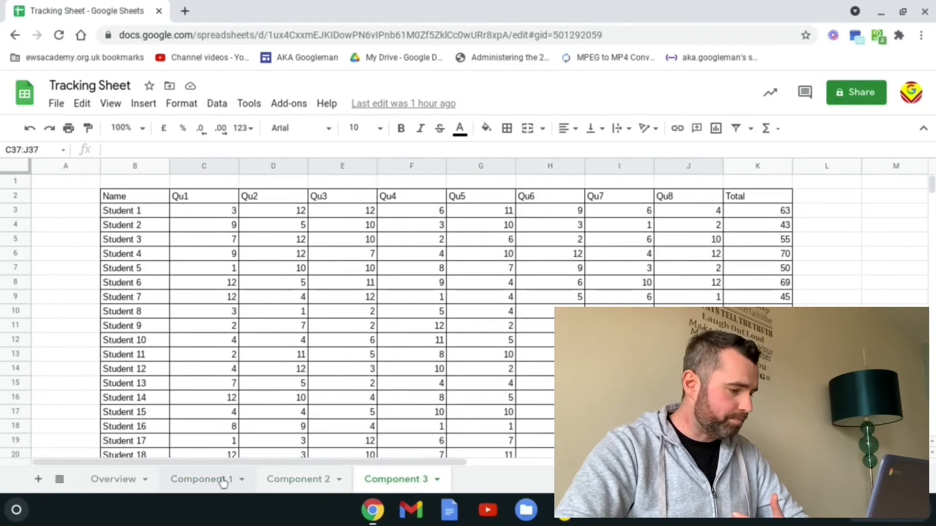
Return to the Overview sheet and inspect the filter formula behind the Under Target list in J3
{"action": "left_click", "coordinate": [122, 482]}
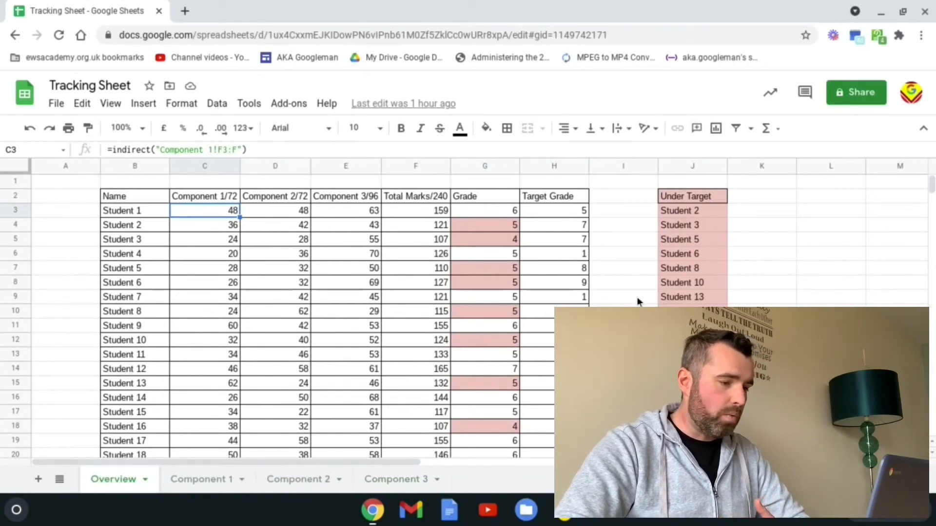
{"action": "left_click", "coordinate": [718, 212]}
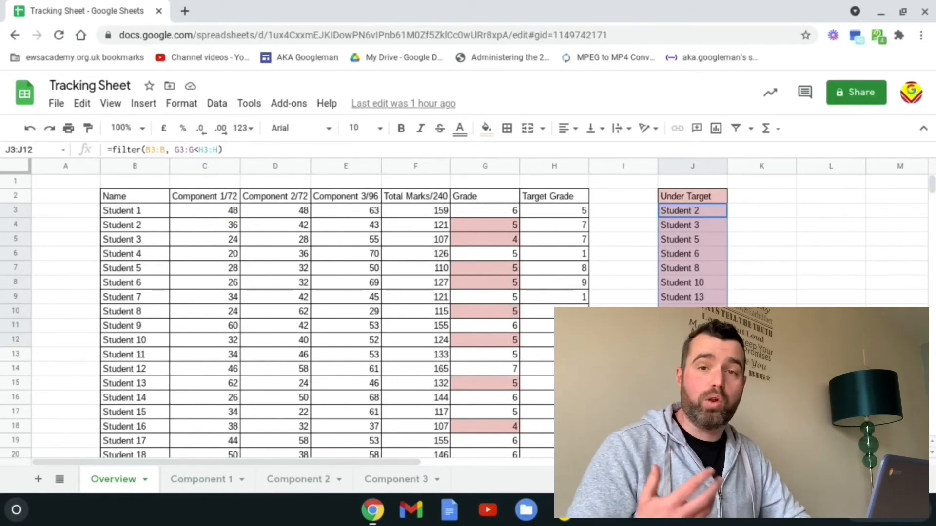
{"action": "left_click", "coordinate": [755, 302]}
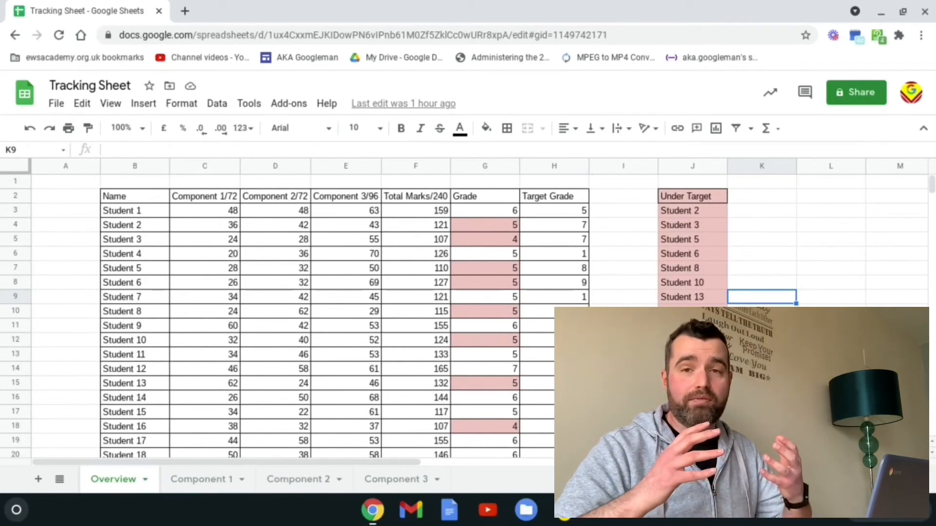
Inspect the conditional formatting rule that highlights cells in the Grade column, opening its details from G3
{"action": "left_click", "coordinate": [489, 210]}
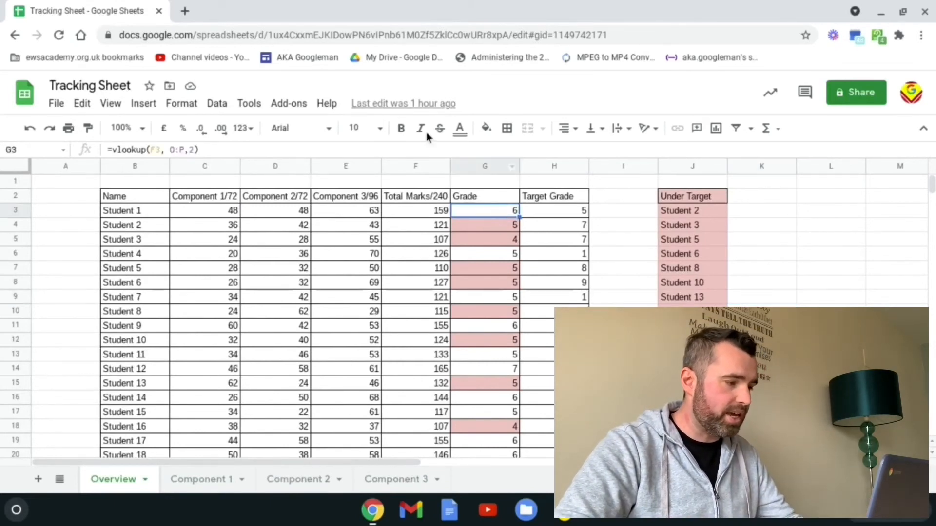
{"action": "left_click", "coordinate": [184, 104]}
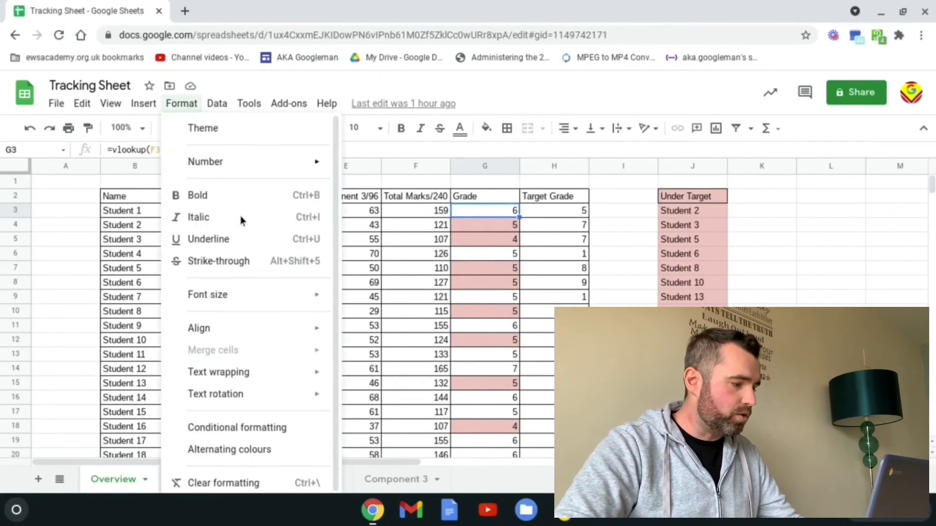
{"action": "left_click", "coordinate": [257, 437]}
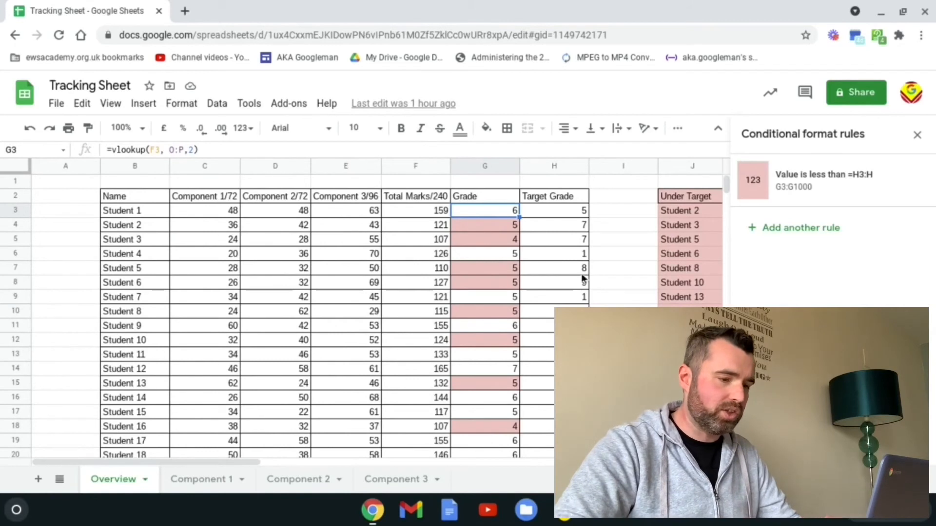
{"action": "left_click", "coordinate": [848, 180]}
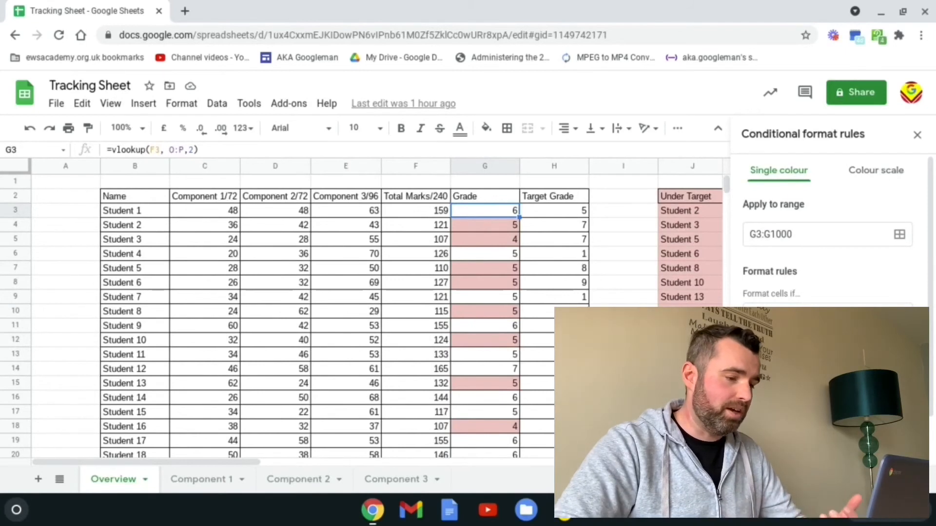
{"action": "left_click", "coordinate": [700, 195]}
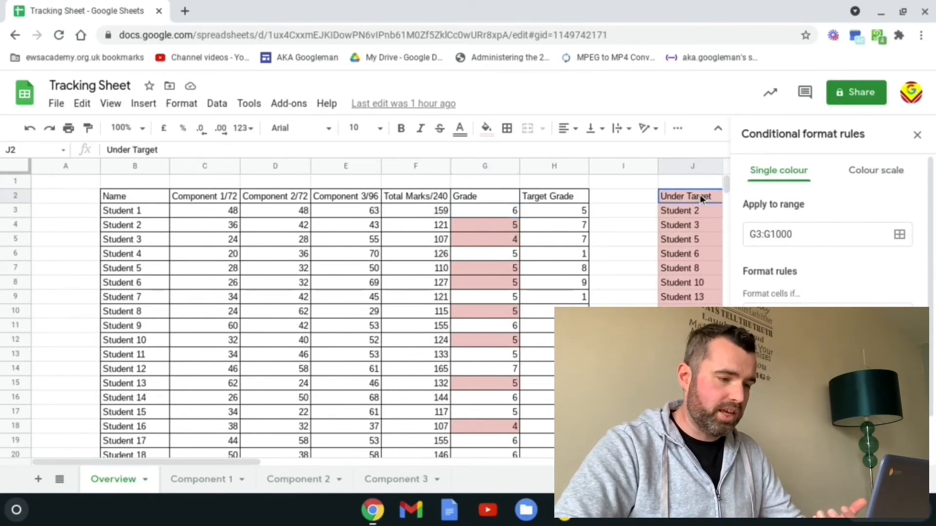
{"action": "left_click", "coordinate": [918, 136]}
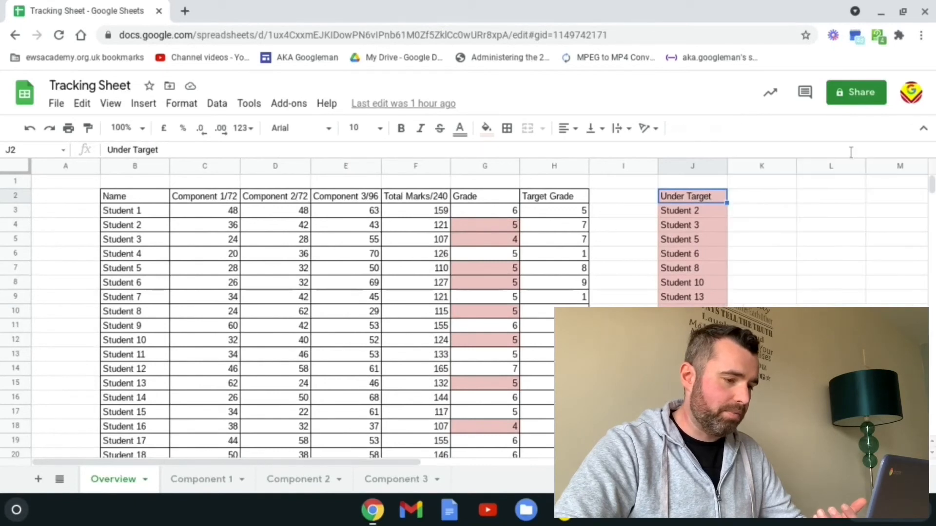
Inspect the conditional formatting rule applied to the Under Target list in column J
{"action": "left_click_drag", "start_coordinate": [712, 197], "coordinate": [713, 339]}
{"action": "left_click", "coordinate": [689, 171]}
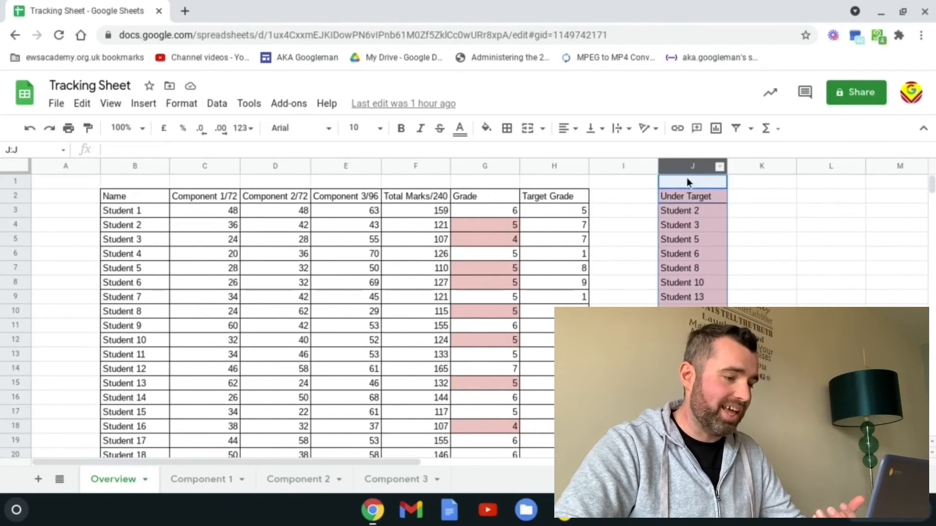
{"action": "left_click", "coordinate": [181, 103]}
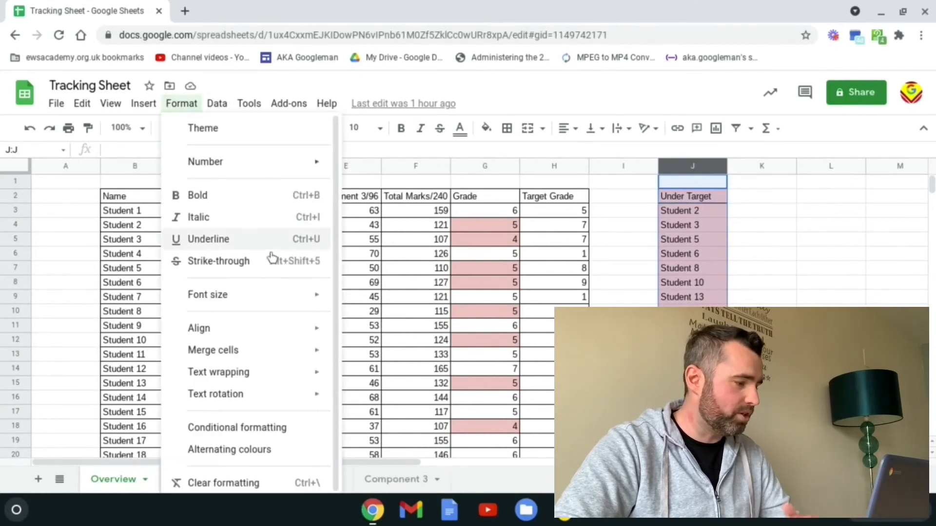
{"action": "left_click", "coordinate": [239, 429]}
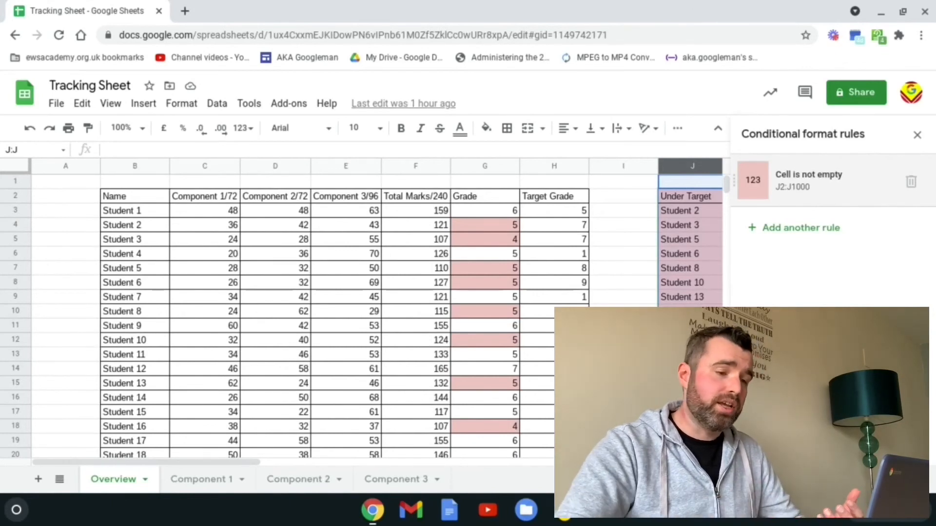
{"action": "left_click", "coordinate": [915, 141]}
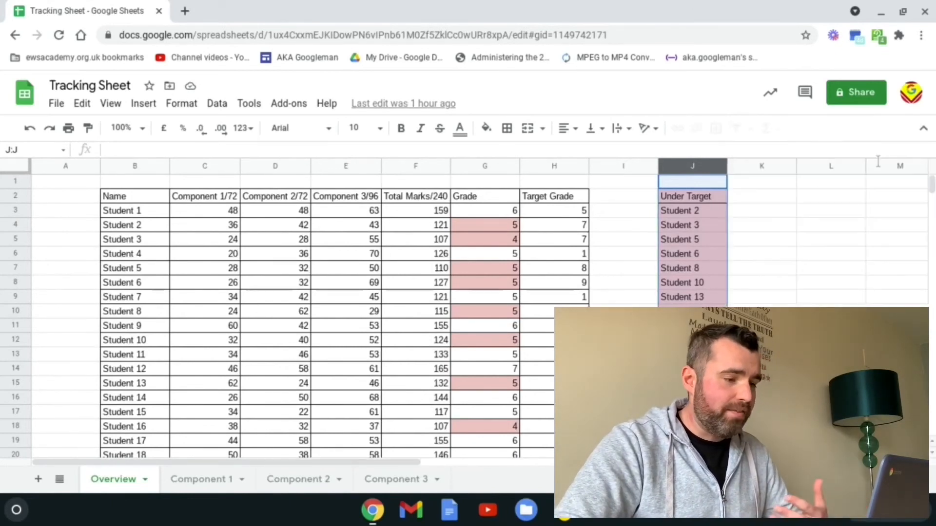
Wrap the Under Target filter formula in J3 in IFERROR with the fallback text "None", giving =IFERROR(filter(B3:B, G3:G<H3:H),"None")
{"action": "left_click", "coordinate": [711, 214]}
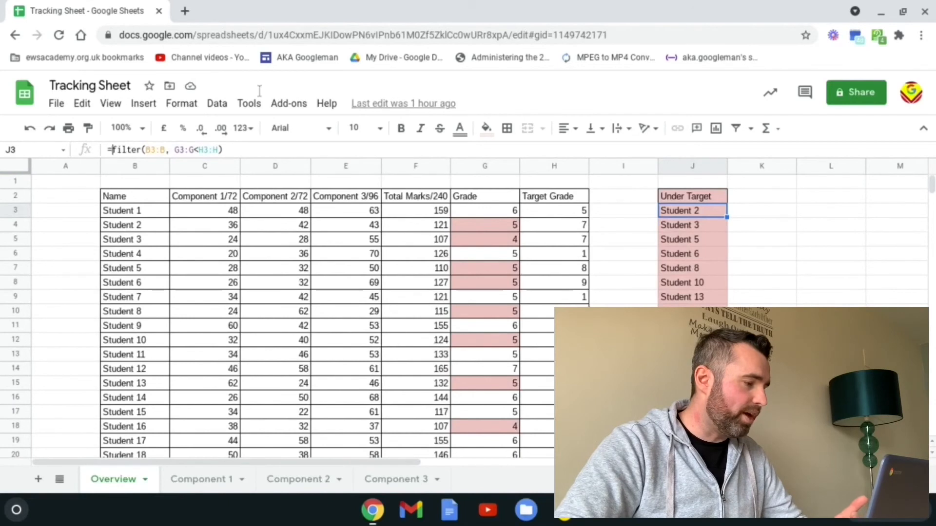
{"action": "double_click", "coordinate": [669, 213]}
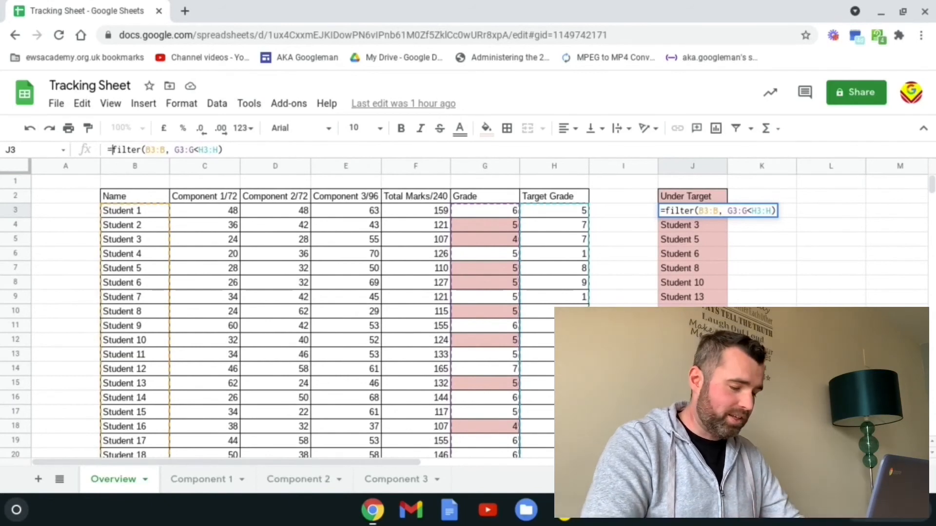
{"action": "type", "text": "IFERROR"}
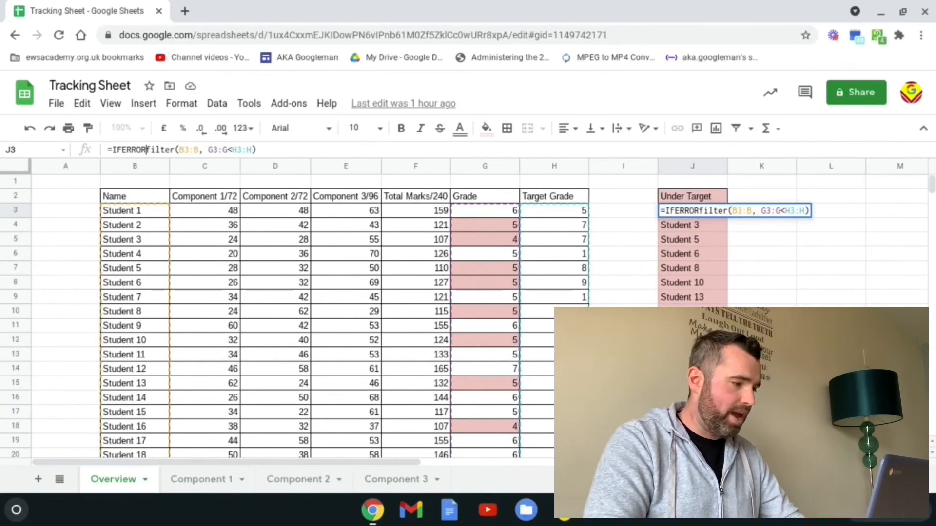
{"action": "type", "text": "("}
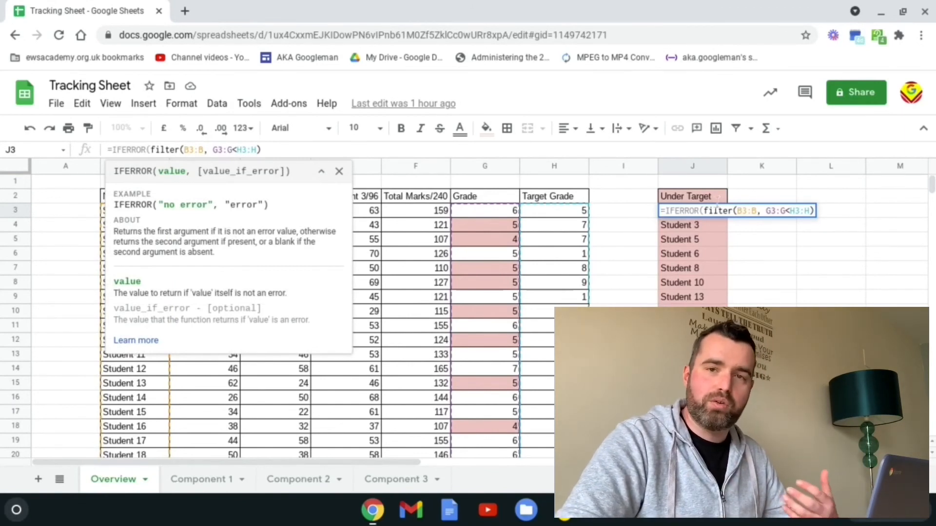
{"action": "left_click", "coordinate": [271, 151]}
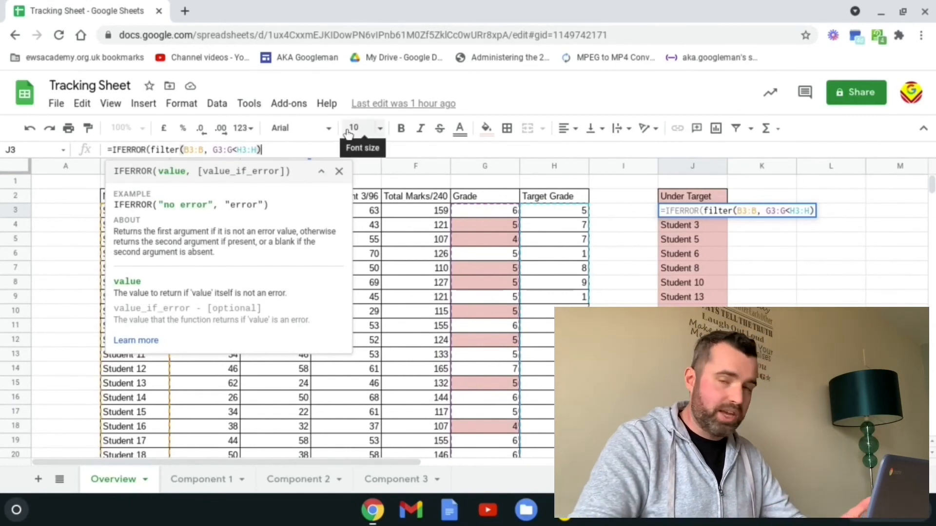
{"action": "type", "text": ","}
{"action": "type", "text": "\"None\""}
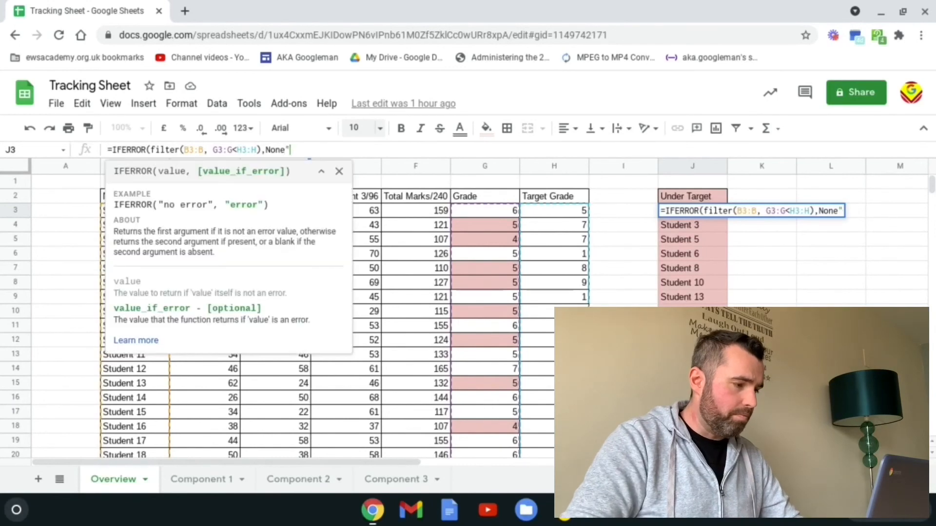
{"action": "left_click", "coordinate": [266, 150]}
{"action": "type", "text": "\""}
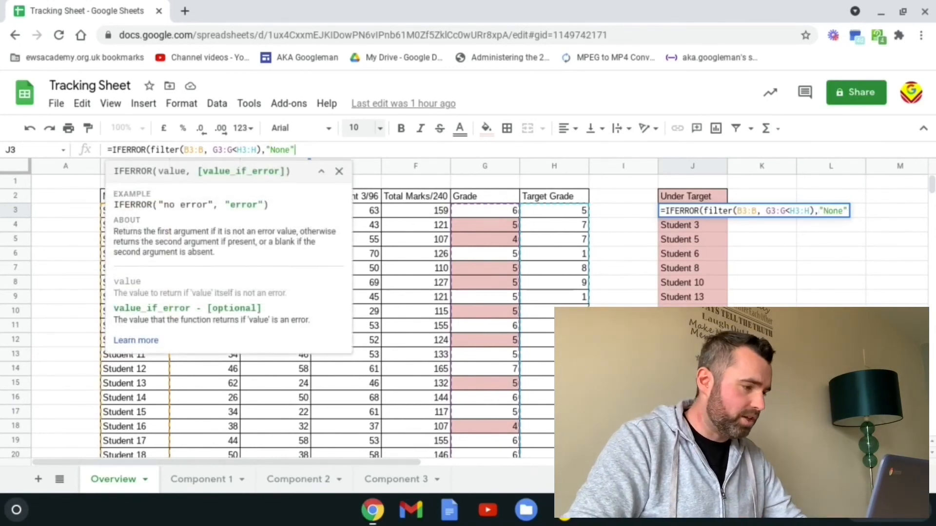
{"action": "type", "text": ")"}
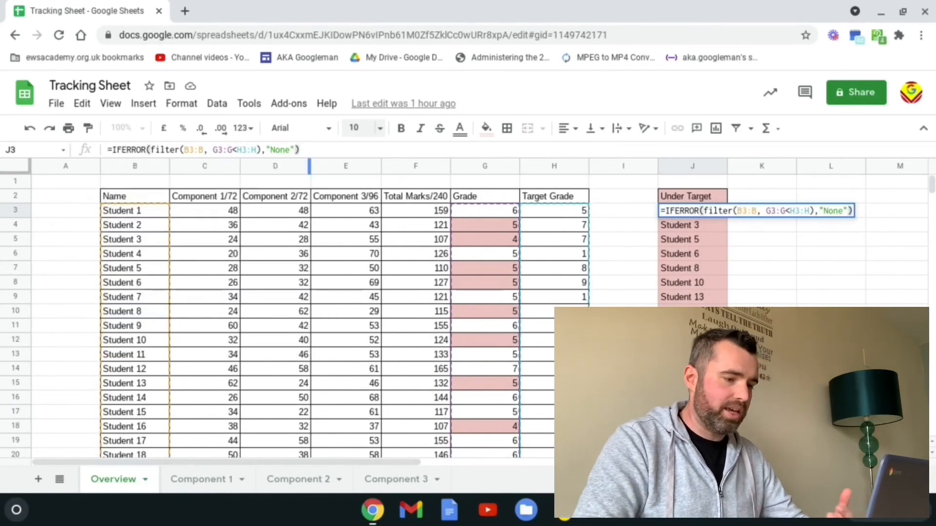
{"action": "key", "text": "Return"}
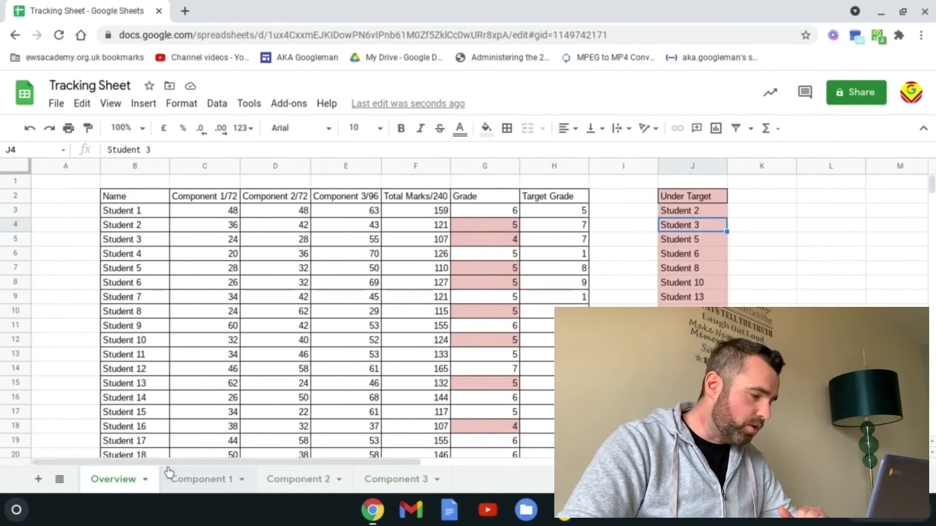
Unhide columns O and P to view the grade boundary lookup table, and hide both columns again
{"action": "left_click_drag", "start_coordinate": [177, 463], "coordinate": [293, 458]}
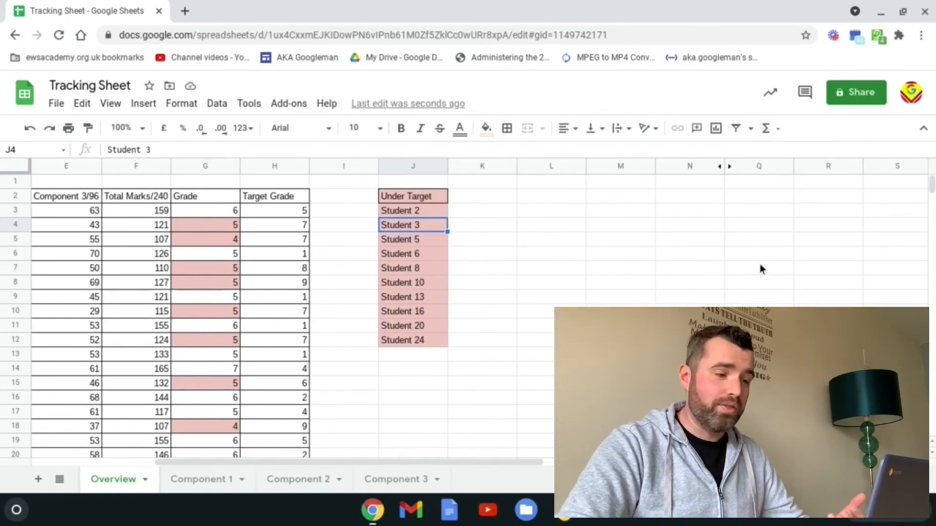
{"action": "left_click", "coordinate": [729, 168]}
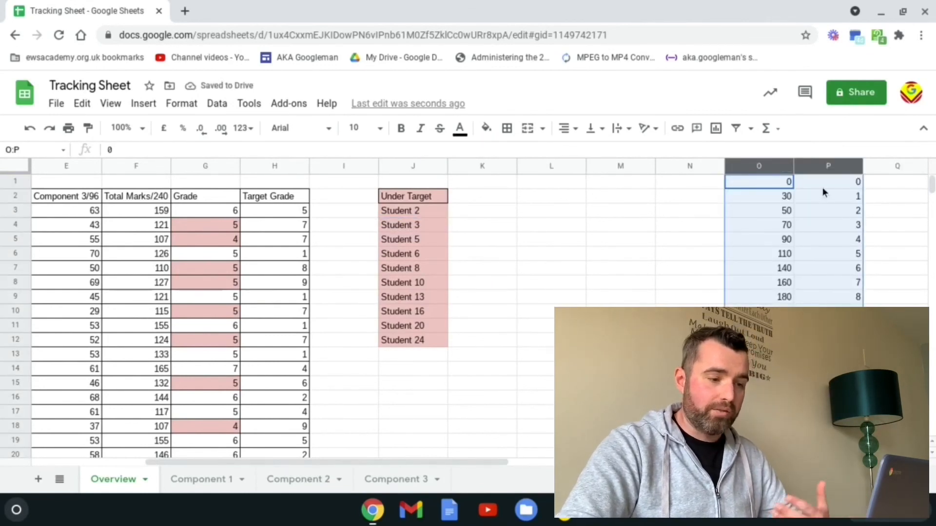
{"action": "left_click", "coordinate": [686, 200]}
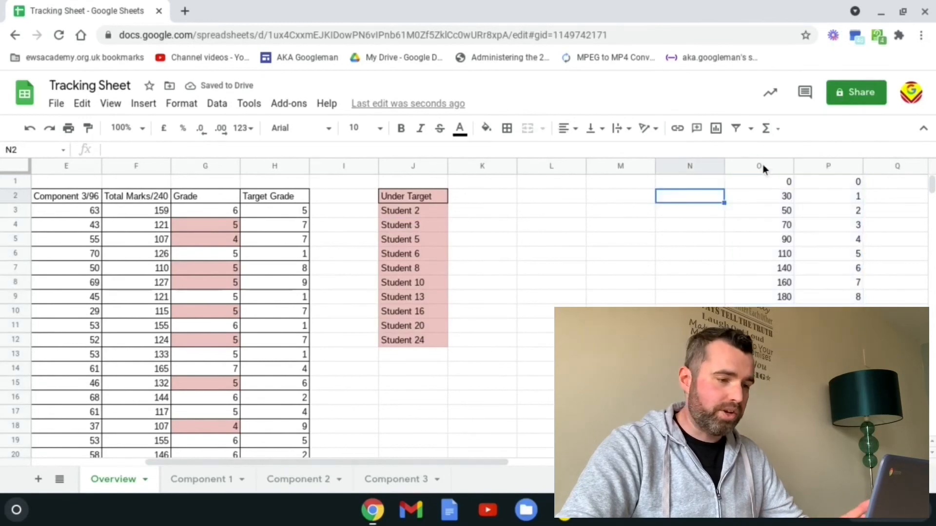
{"action": "left_click", "coordinate": [759, 167]}
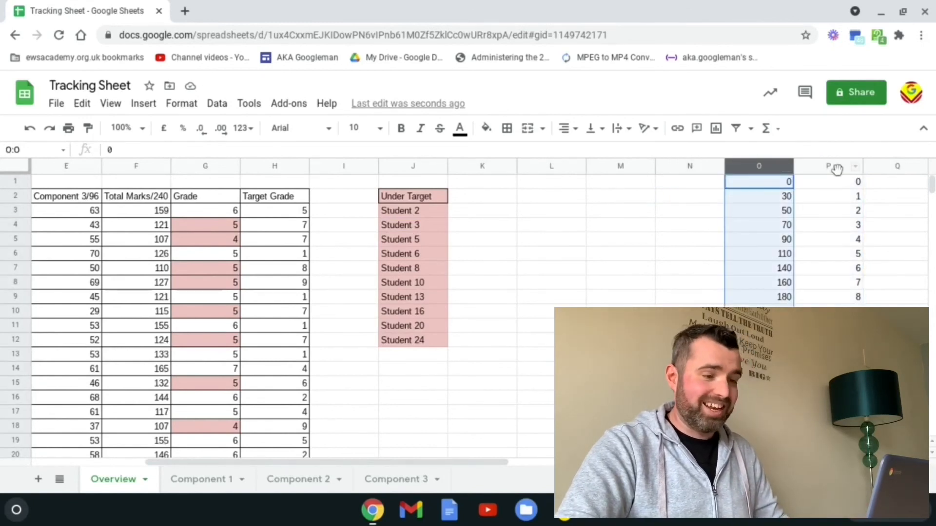
{"action": "left_click", "coordinate": [836, 168], "text": "shift"}
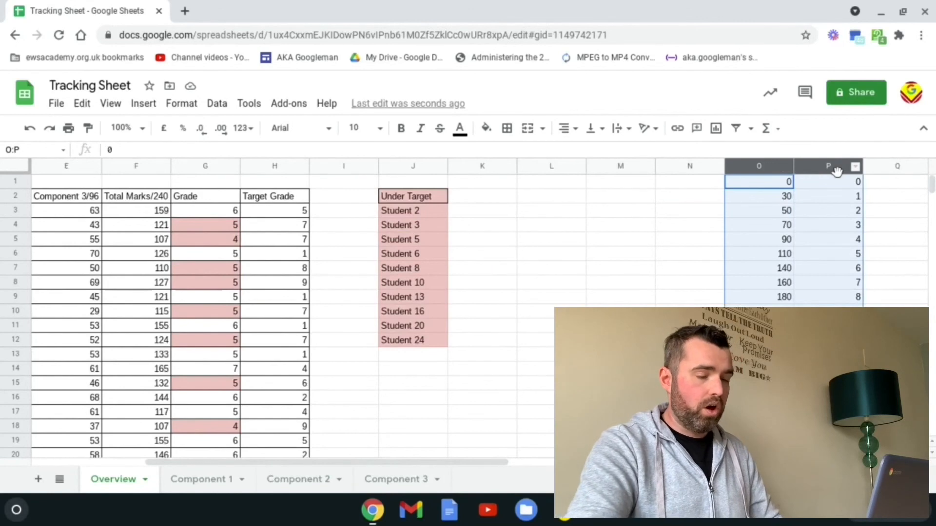
{"action": "key", "text": "ctrl+alt+0"}
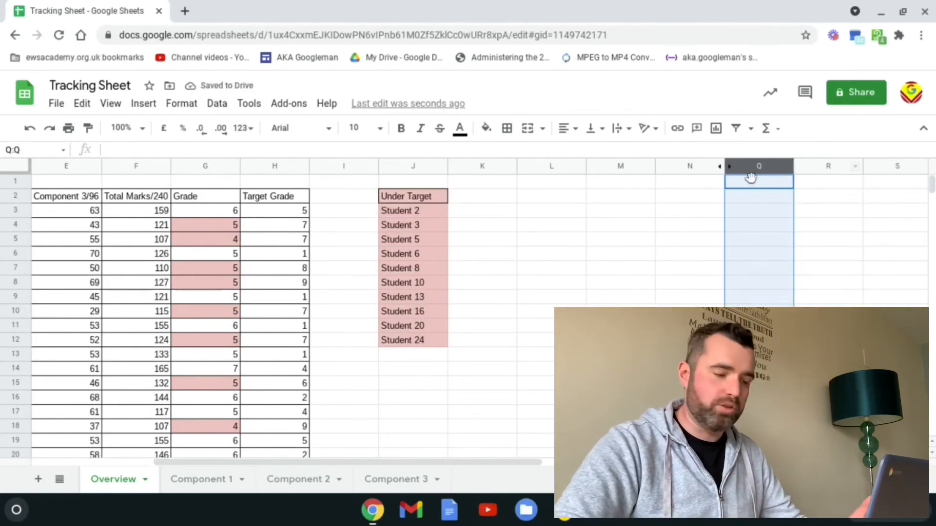
{"action": "left_click_drag", "start_coordinate": [359, 463], "coordinate": [195, 476]}
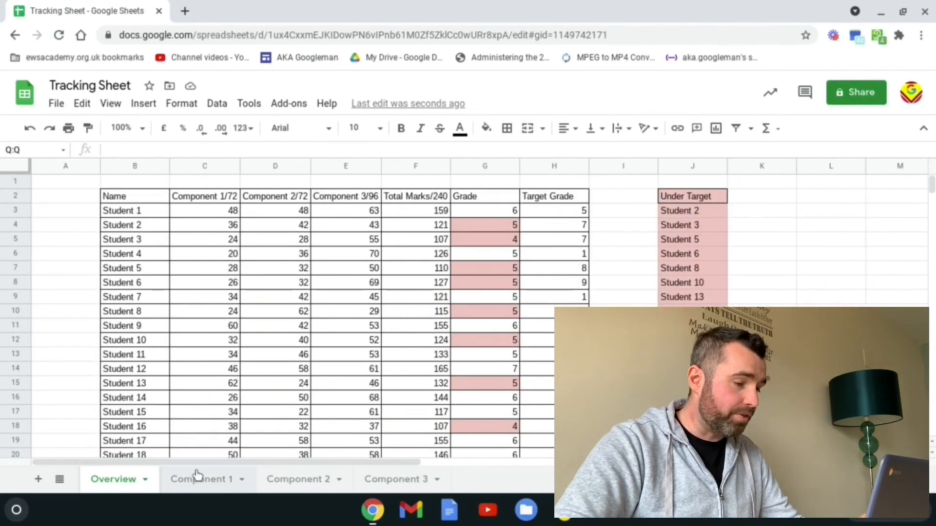